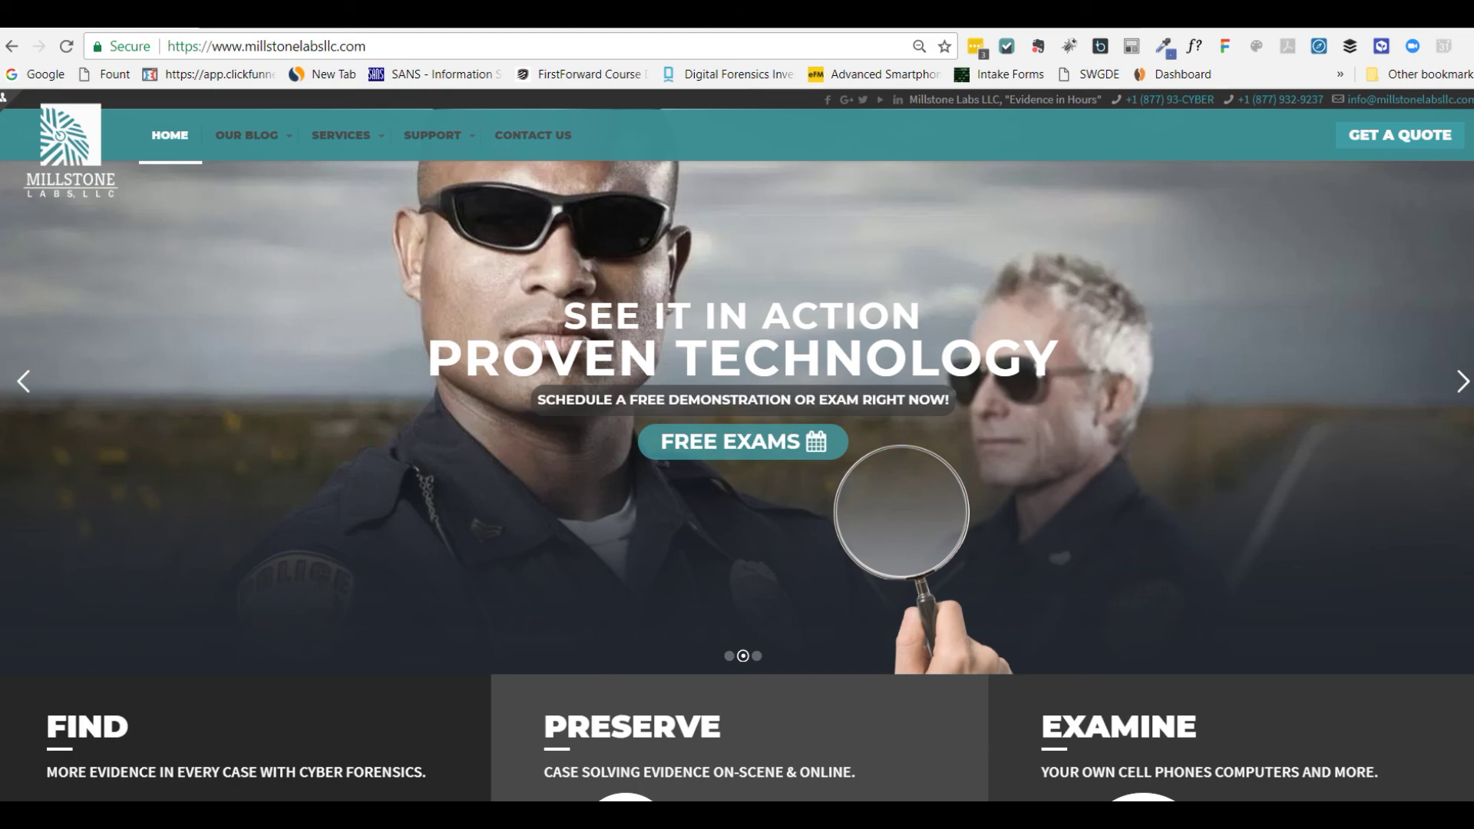
Open the MOBILedit Forensic Express product page from the MOBILedit products list and read its overview.
{"action": "left_click", "coordinate": [282, 25]}
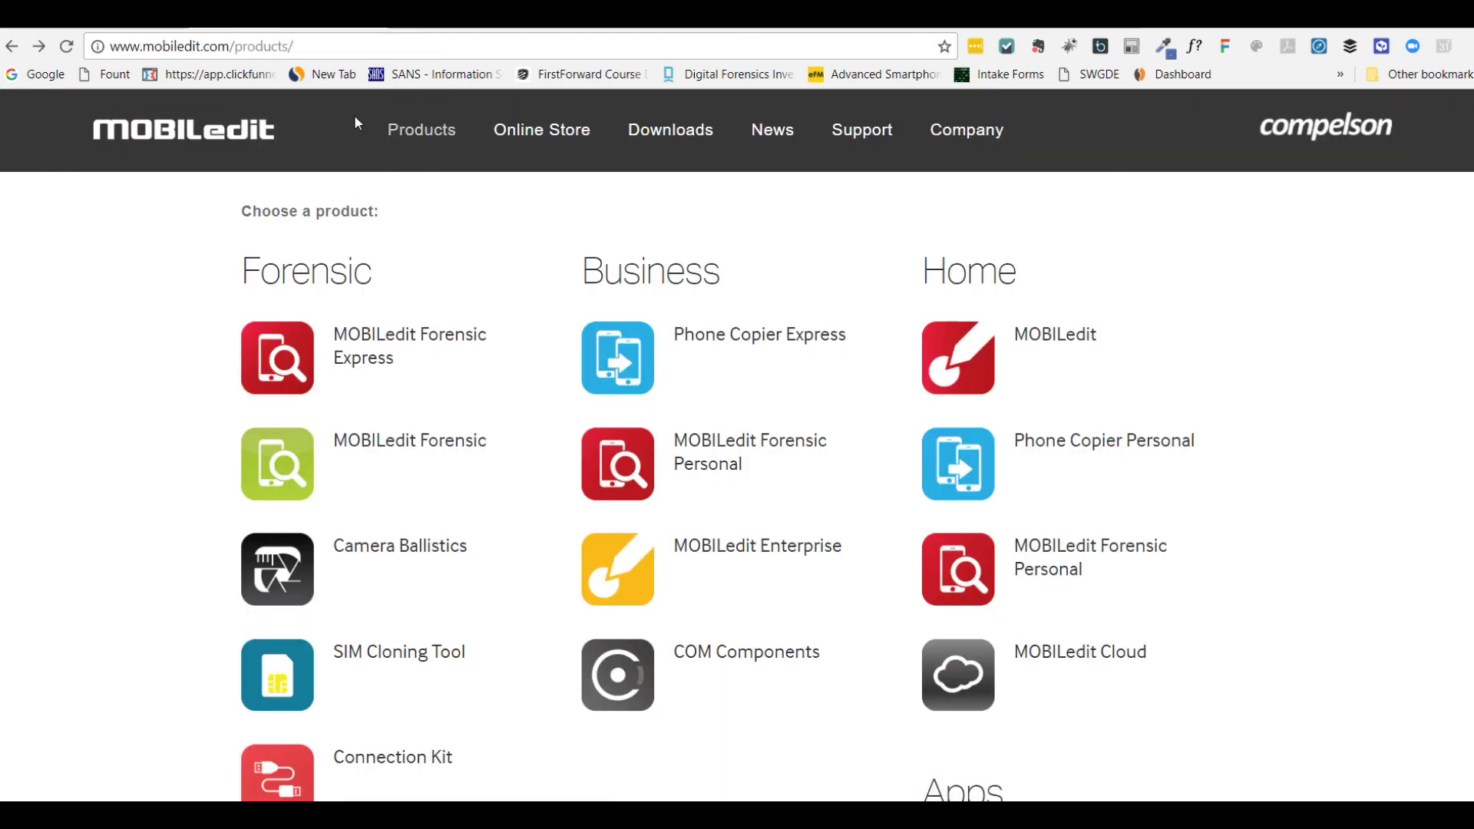
{"action": "left_click", "coordinate": [288, 367]}
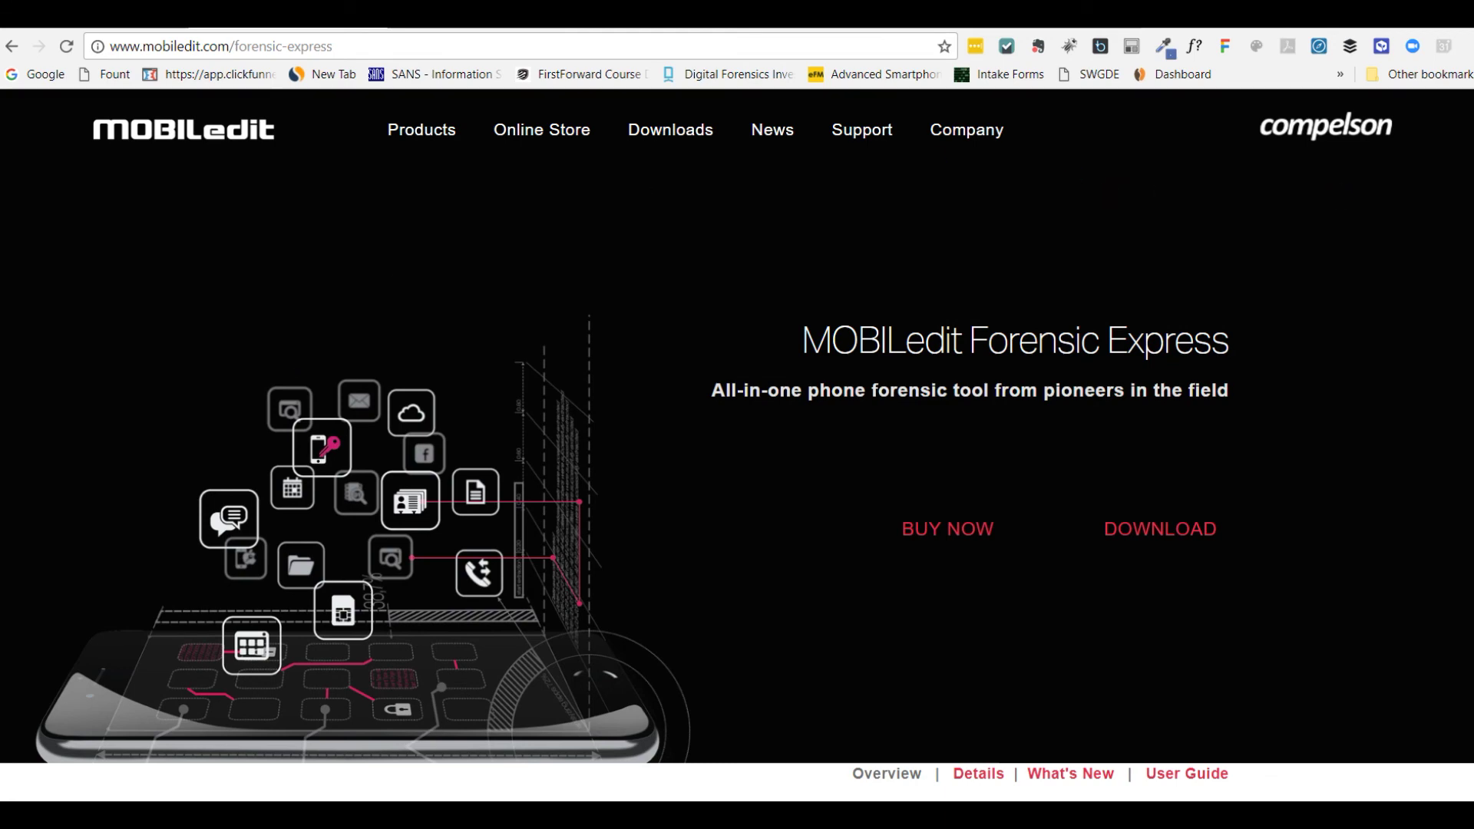
{"action": "scroll", "coordinate": [736, 445], "scroll_direction": "down", "scroll_amount": 7}
{"action": "scroll", "coordinate": [737, 446], "scroll_direction": "up", "scroll_amount": 2}
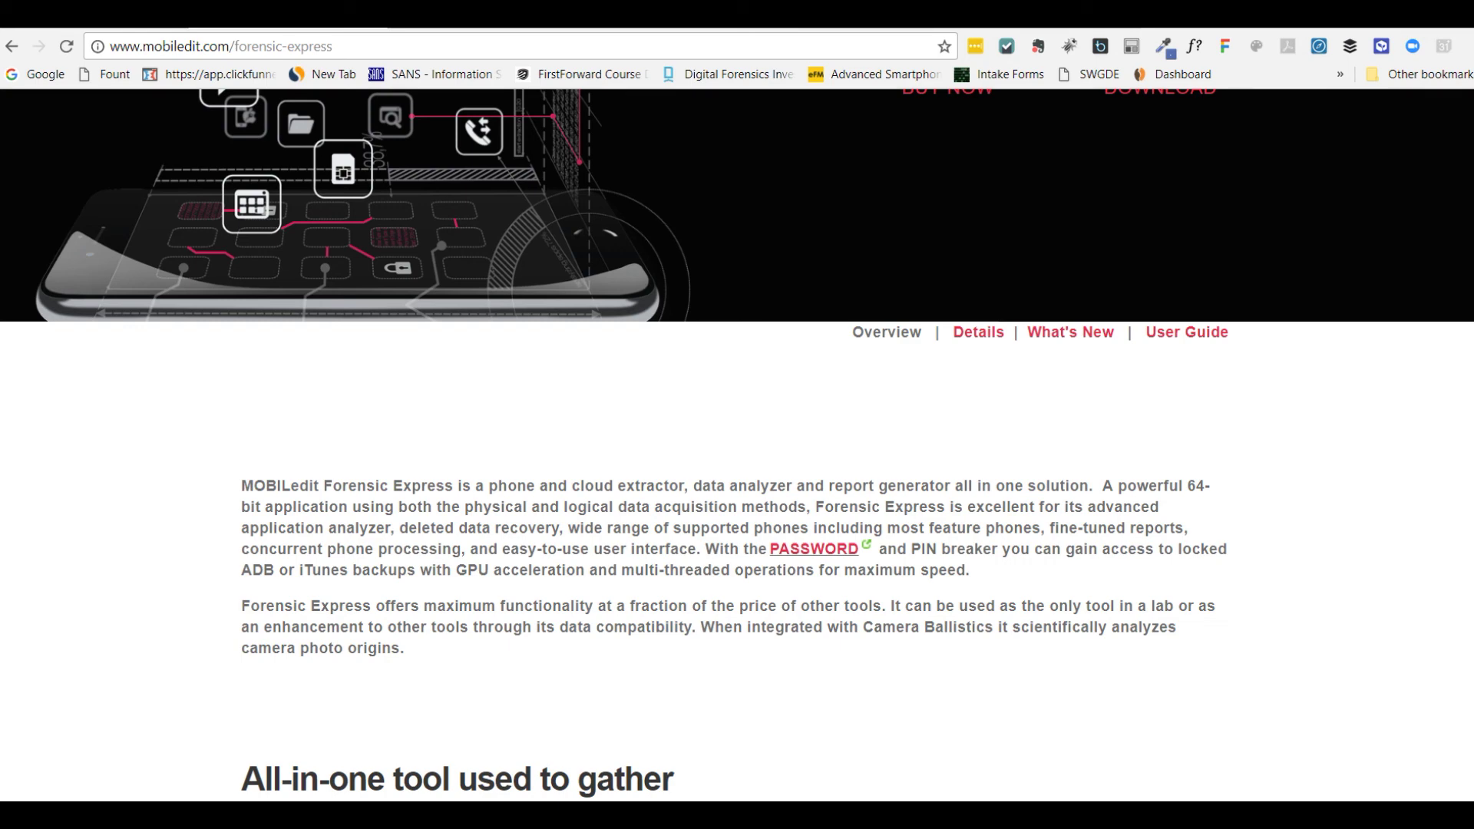
Open the MOBILedit Forensic Express user guide, look through its introduction topics, and expand the Connecting phone section.
{"action": "left_click", "coordinate": [1186, 335]}
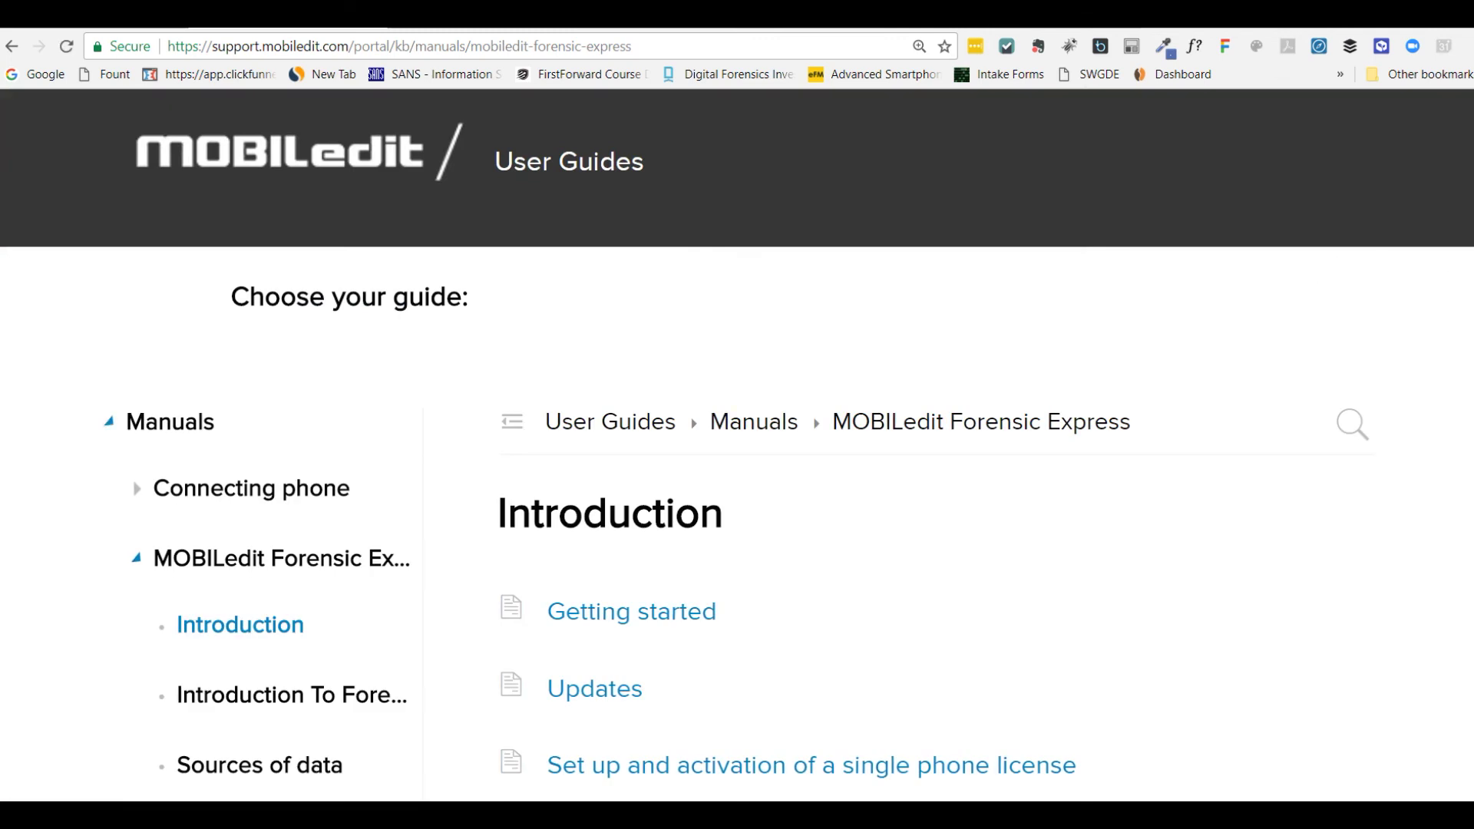
{"action": "scroll", "coordinate": [737, 444], "scroll_direction": "down", "scroll_amount": 2}
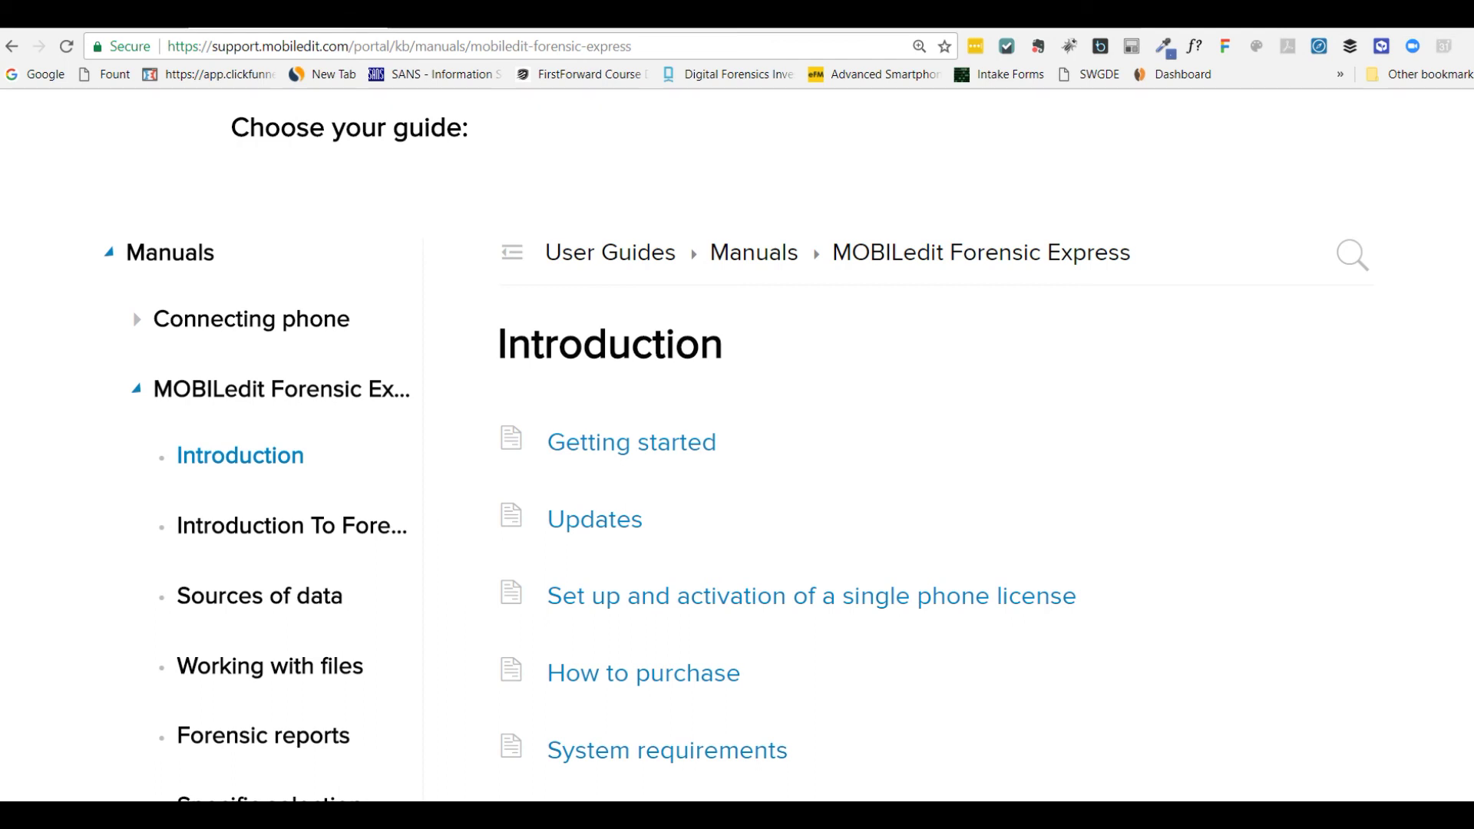
{"action": "scroll", "coordinate": [737, 444], "scroll_direction": "down", "scroll_amount": 3}
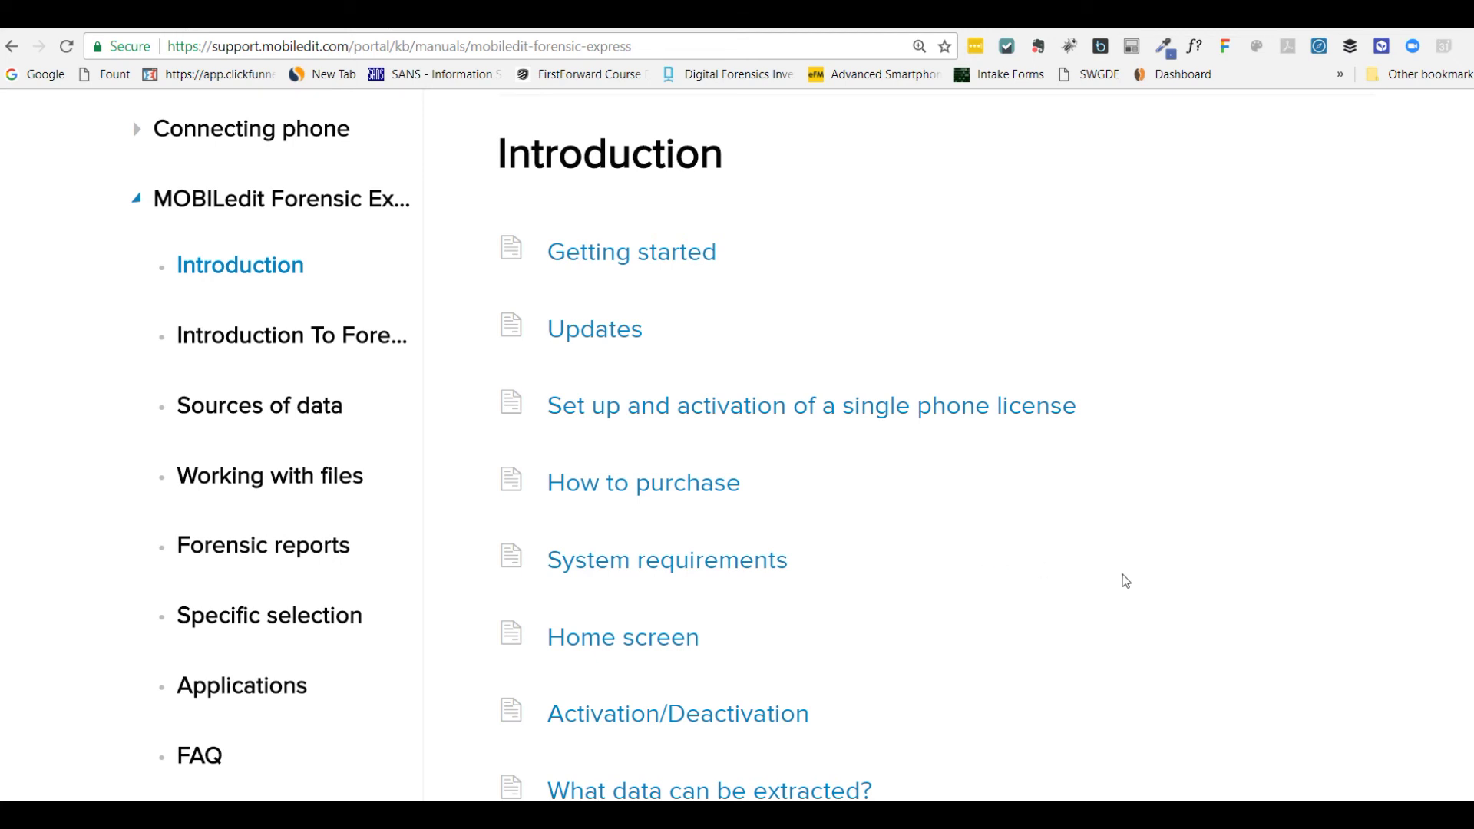
{"action": "scroll", "coordinate": [737, 445], "scroll_direction": "down", "scroll_amount": 2}
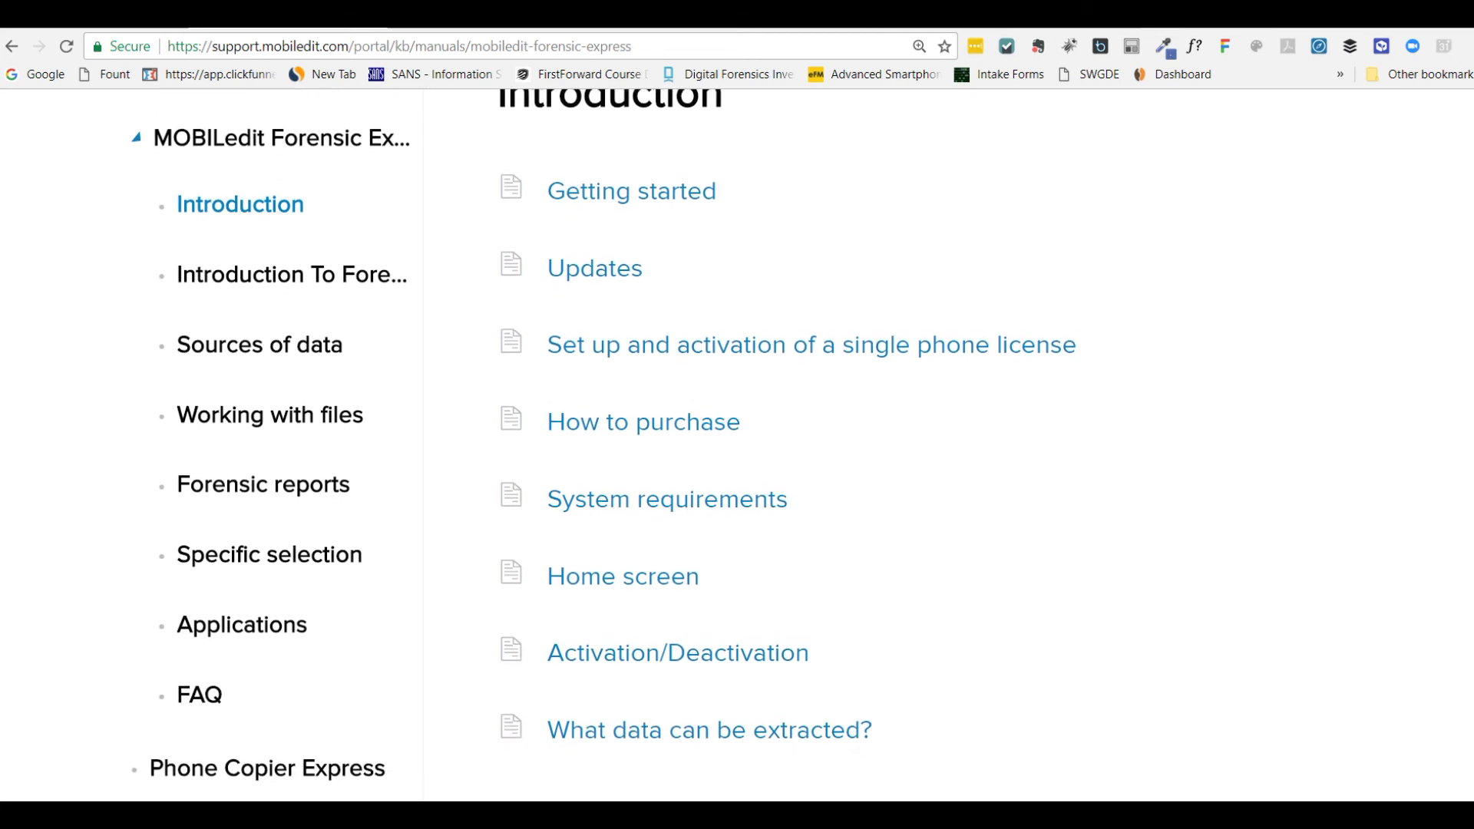
{"action": "scroll", "coordinate": [737, 445], "scroll_direction": "down", "scroll_amount": 1}
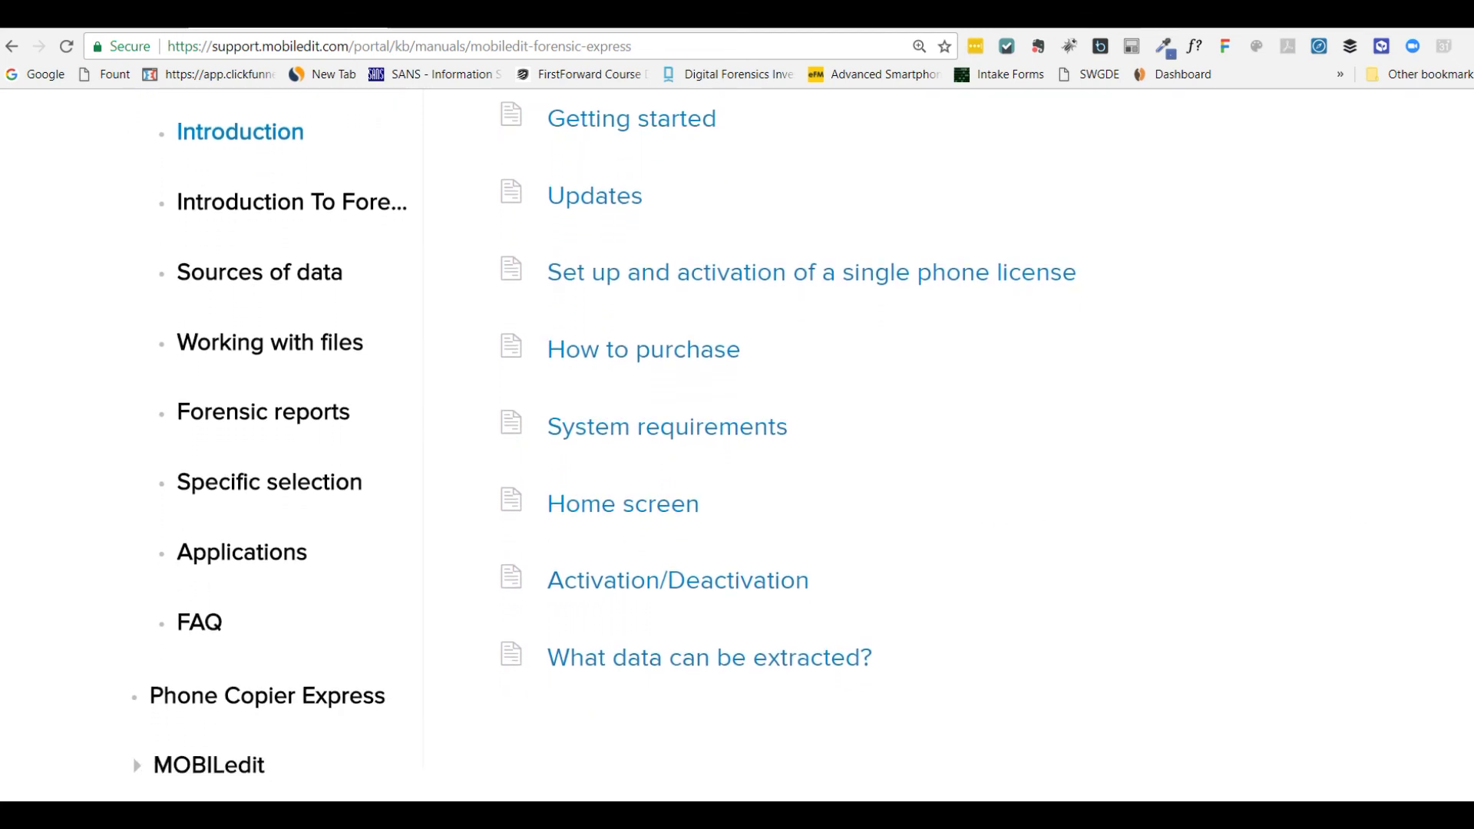
{"action": "scroll", "coordinate": [737, 444], "scroll_direction": "up", "scroll_amount": 1}
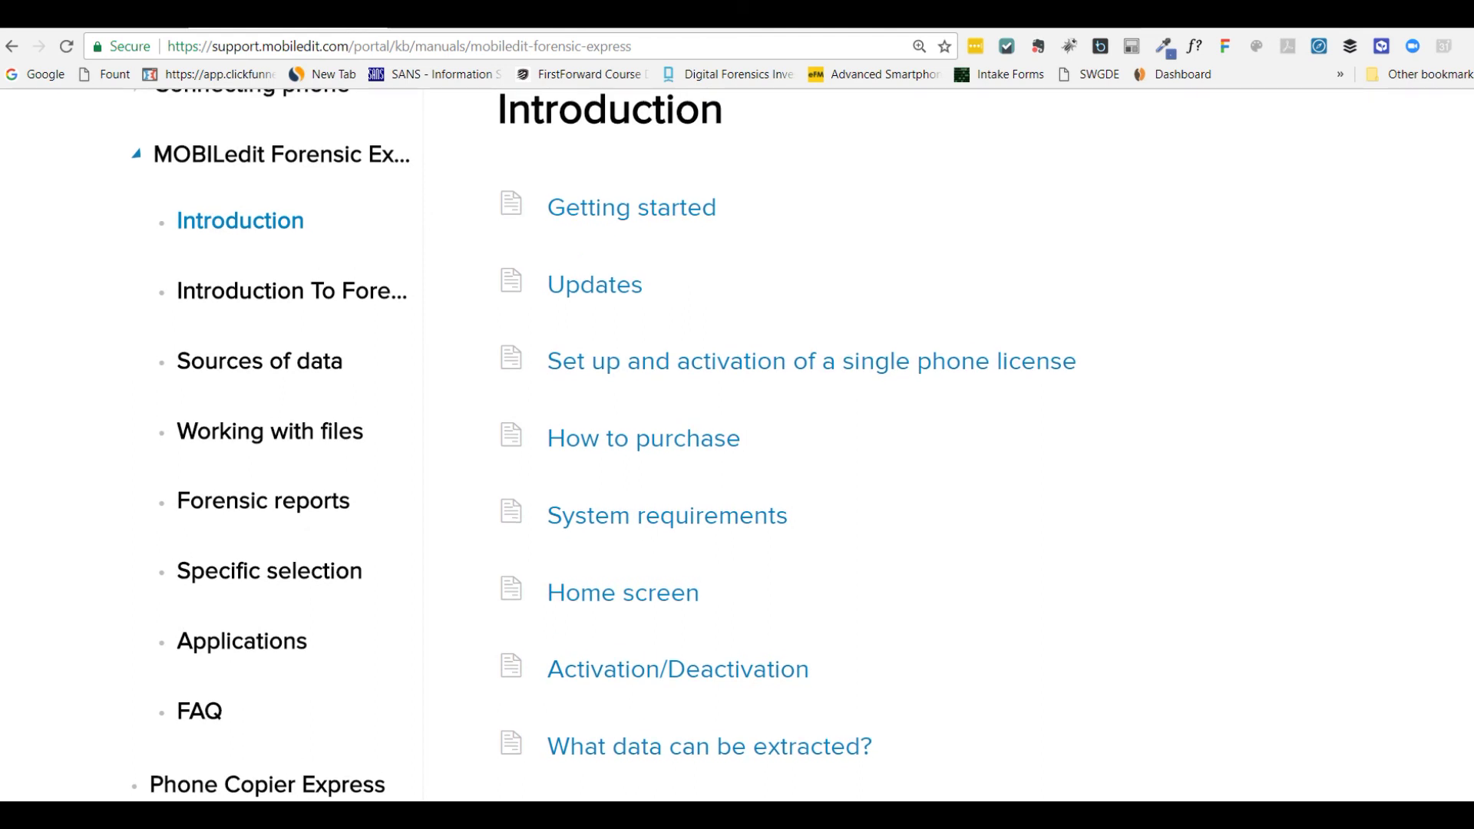
{"action": "scroll", "coordinate": [736, 444], "scroll_direction": "up", "scroll_amount": 3}
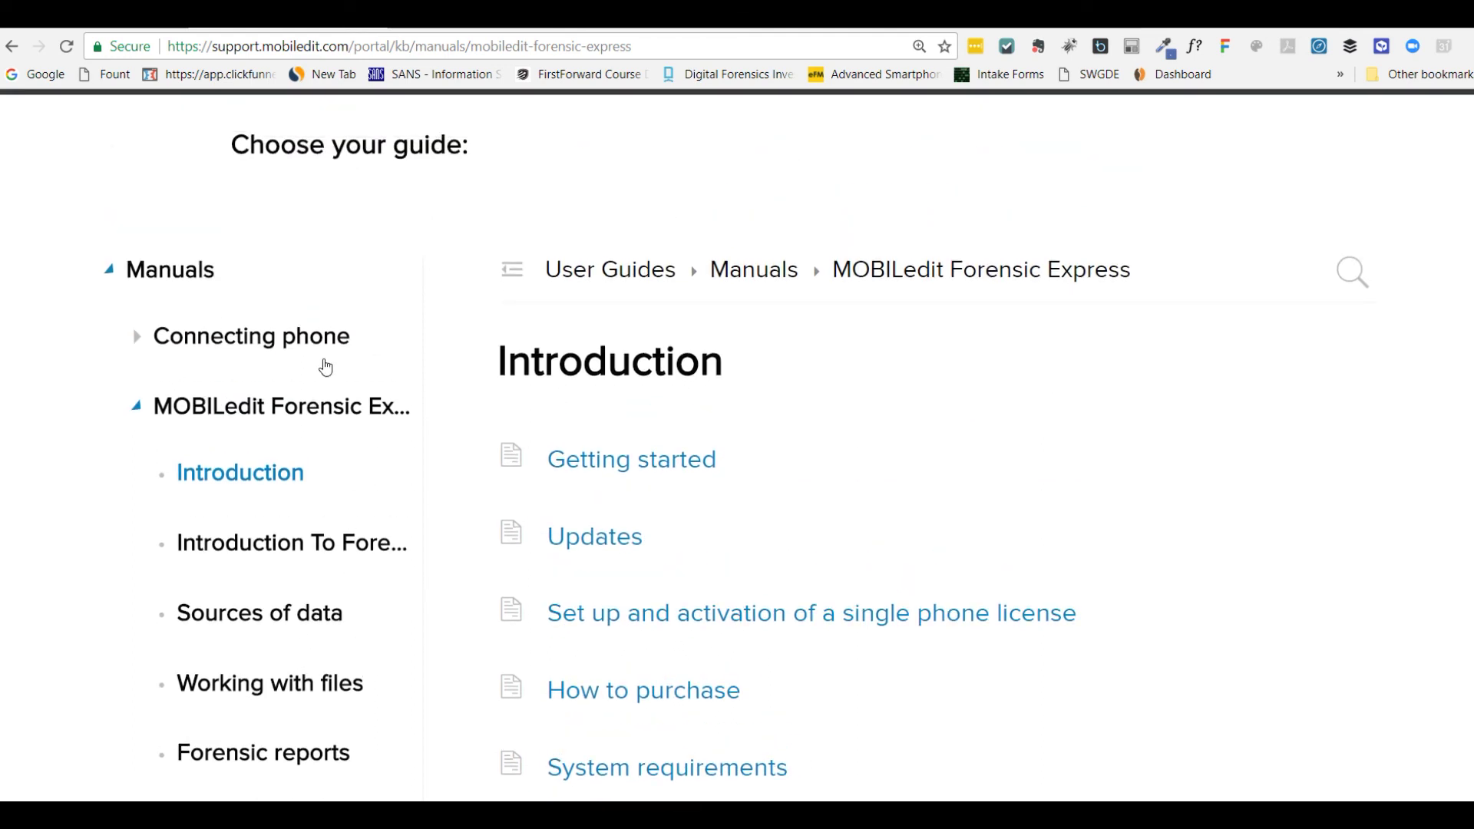
{"action": "left_click", "coordinate": [240, 340]}
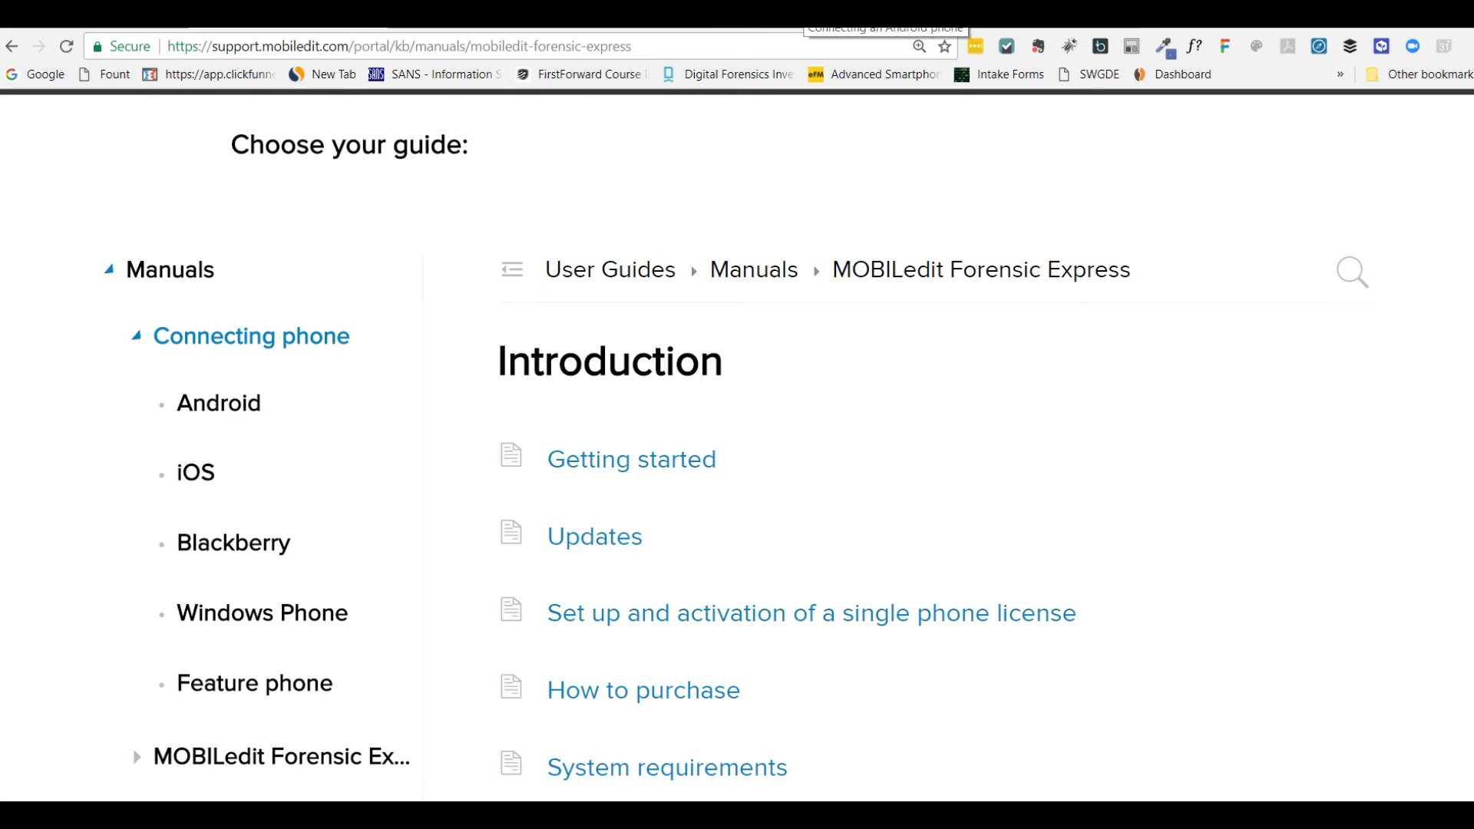
Read the support article on connecting an Android phone, down to the USB cable instructions and video.
{"action": "key", "text": "ctrl+Tab"}
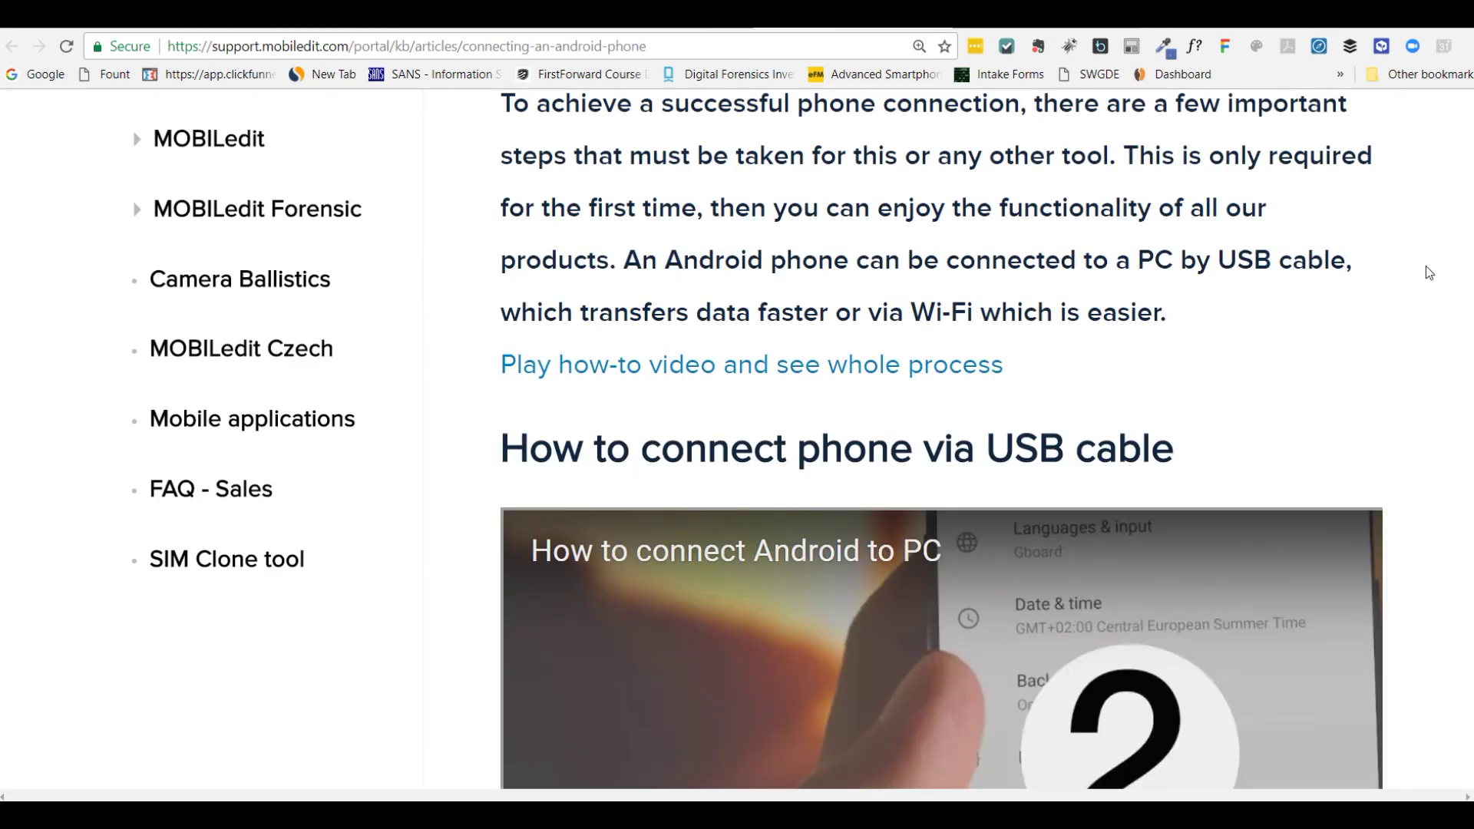
{"action": "scroll", "coordinate": [1465, 278], "scroll_direction": "up", "scroll_amount": 4}
{"action": "scroll", "coordinate": [759, 438], "scroll_direction": "down", "scroll_amount": 6}
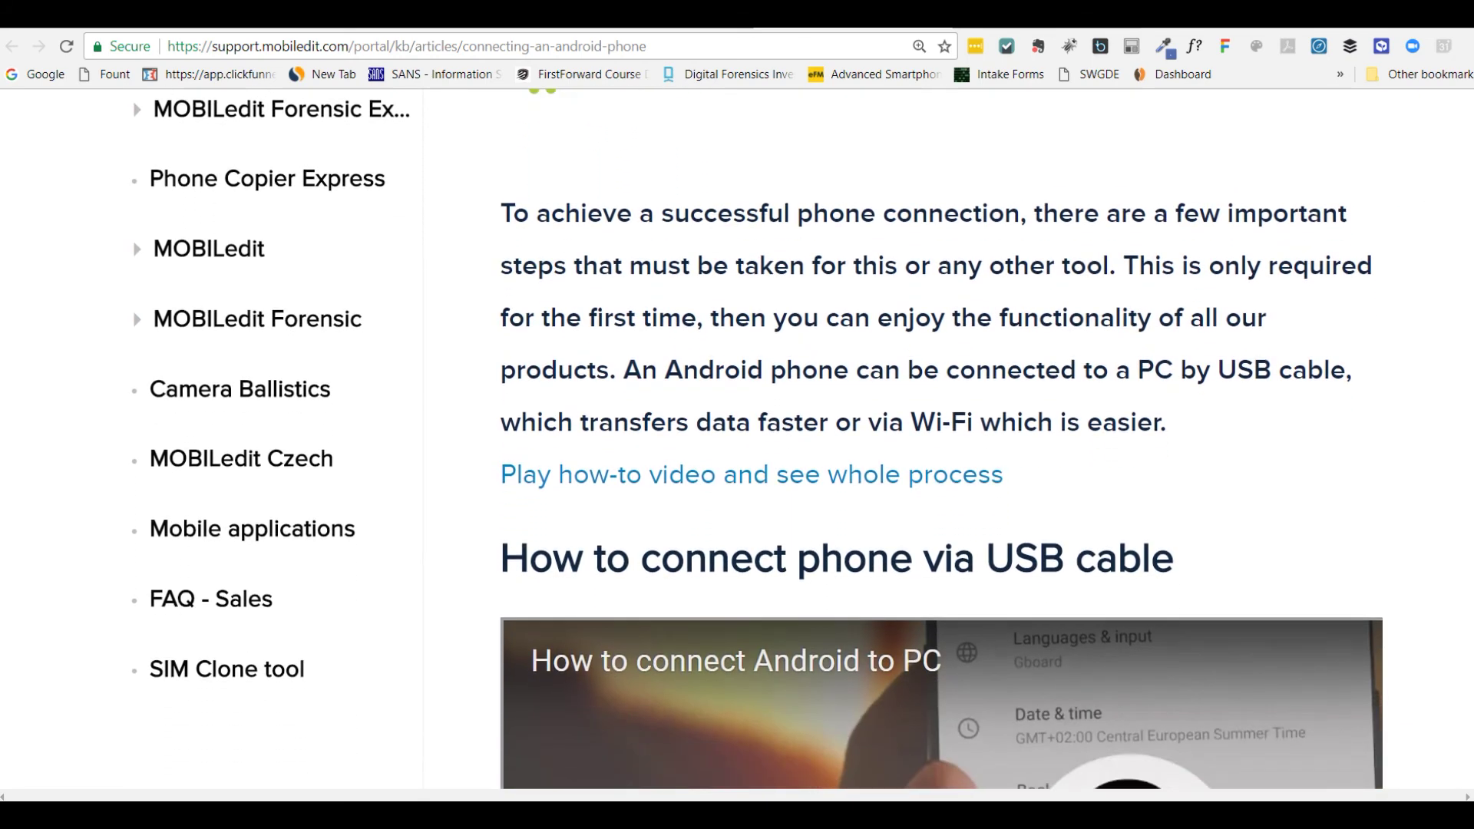
{"action": "scroll", "coordinate": [1297, 270], "scroll_direction": "down", "scroll_amount": 3}
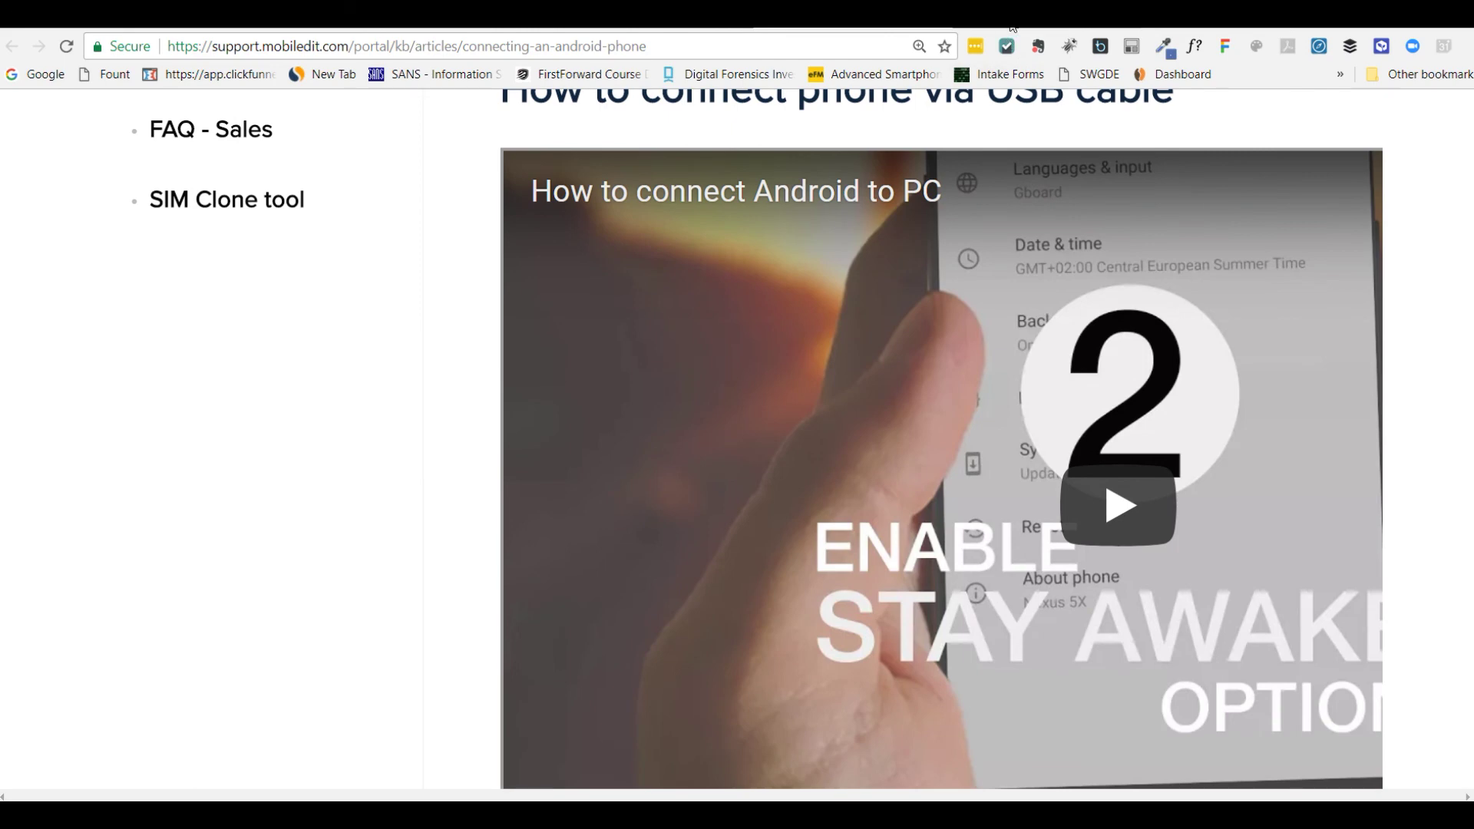
Play the "How to connect Android to PC" video on YouTube with its volume turned down, skip to about 1:15, and pause it near the end.
{"action": "key", "text": "alt+Left"}
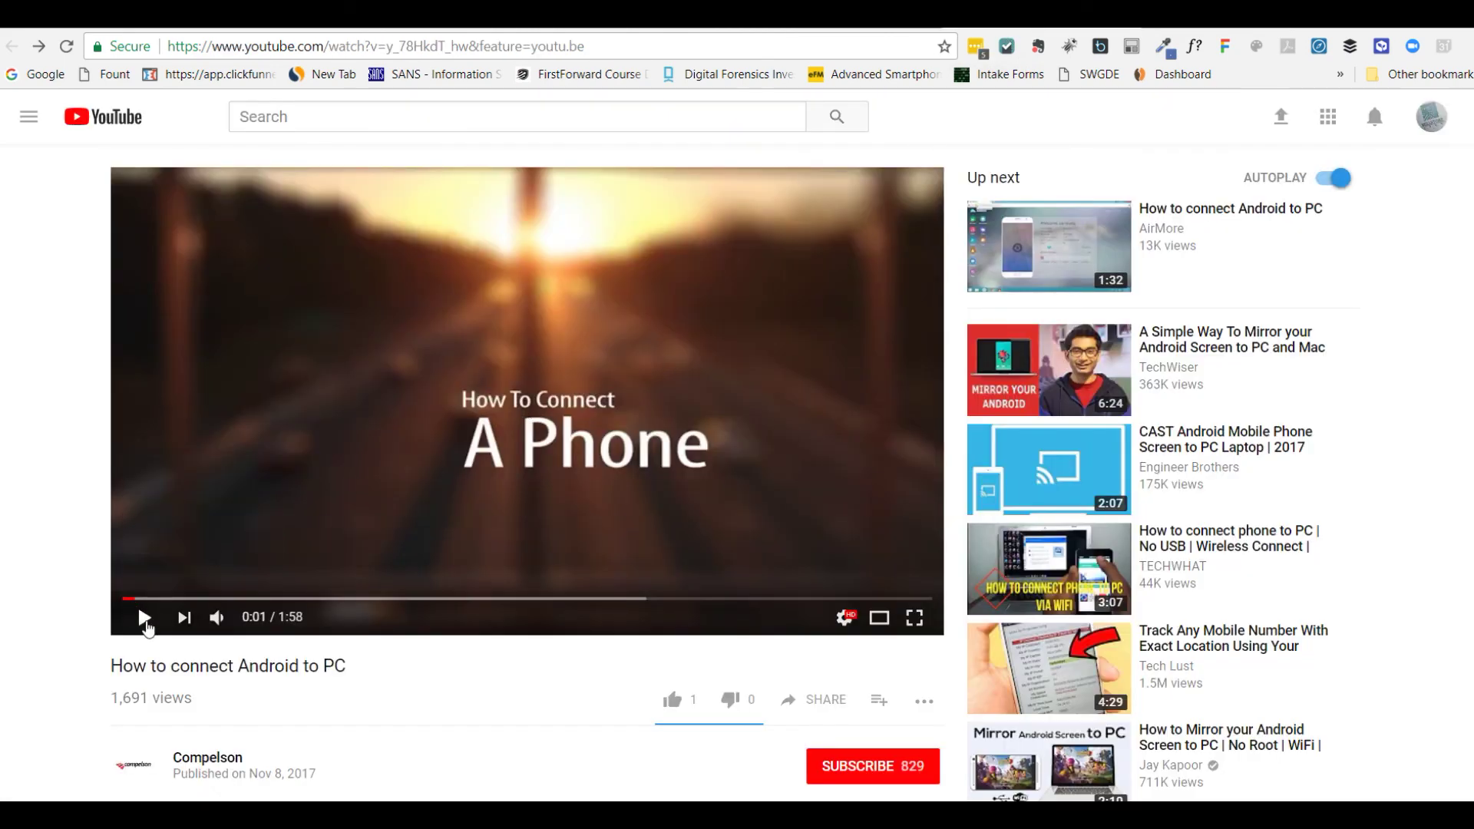
{"action": "left_click", "coordinate": [145, 623]}
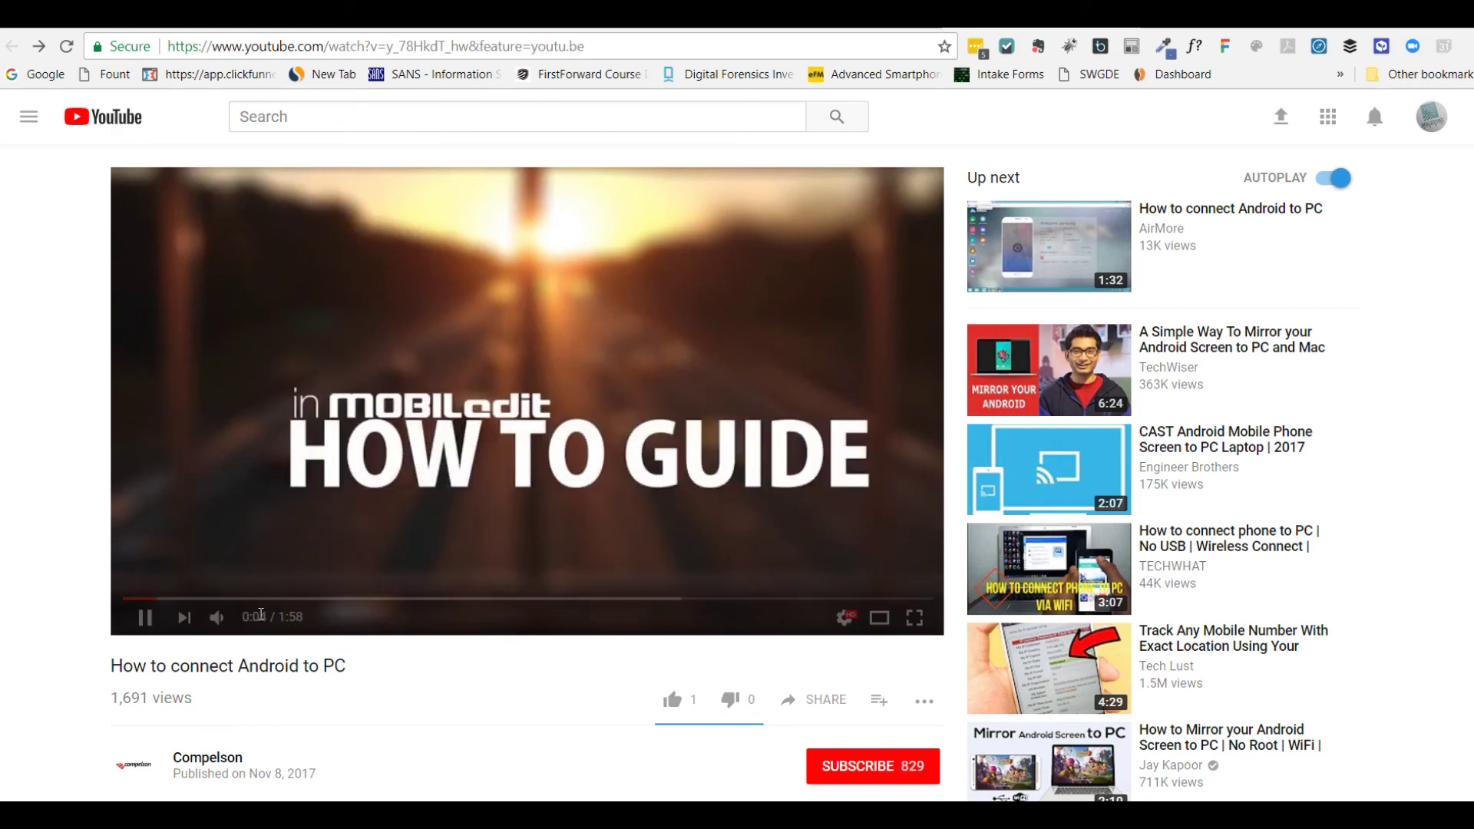
{"action": "left_click", "coordinate": [247, 618]}
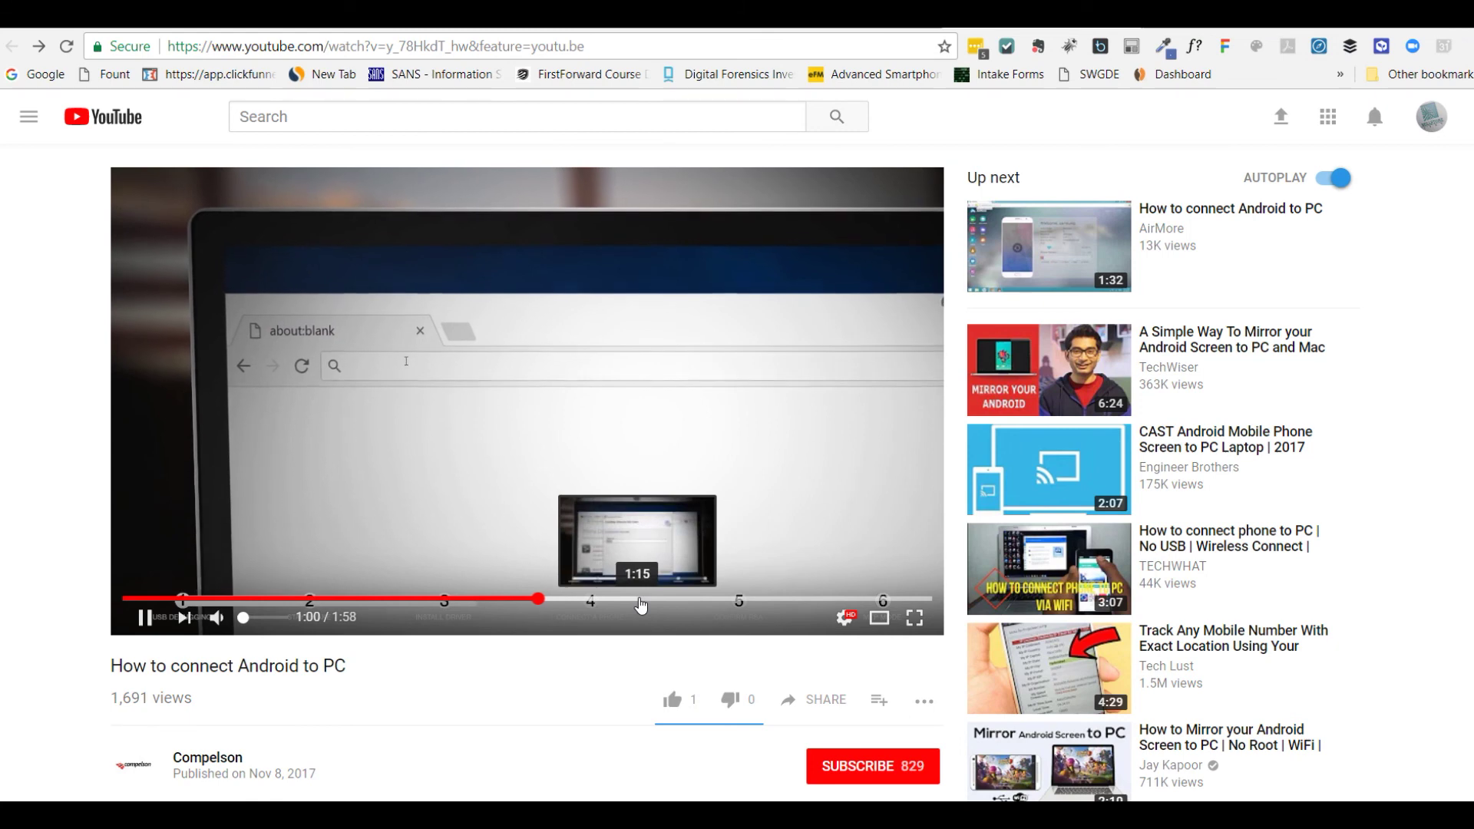
{"action": "left_click", "coordinate": [645, 606]}
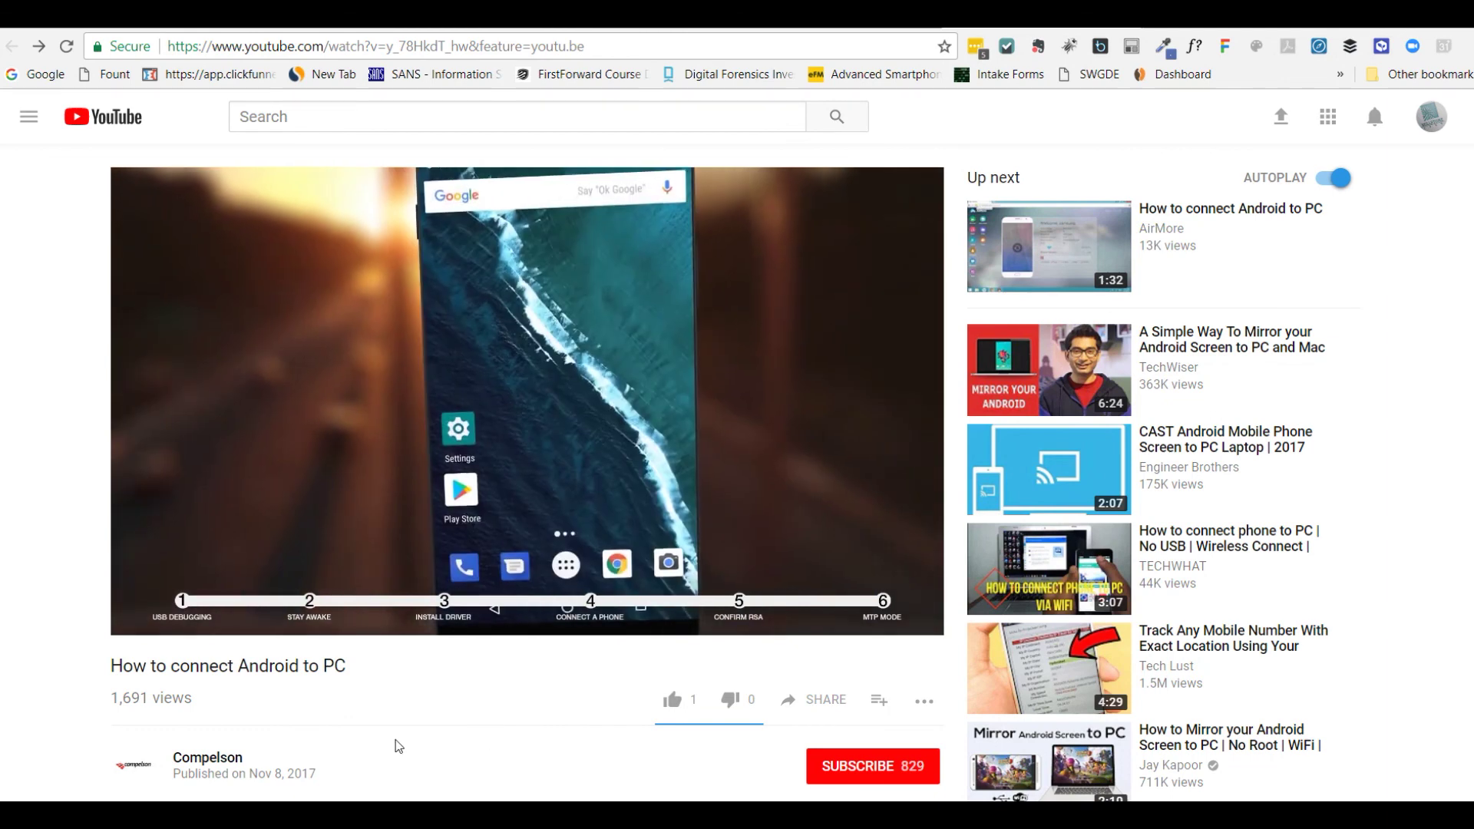
{"action": "mouse_move", "coordinate": [531, 466]}
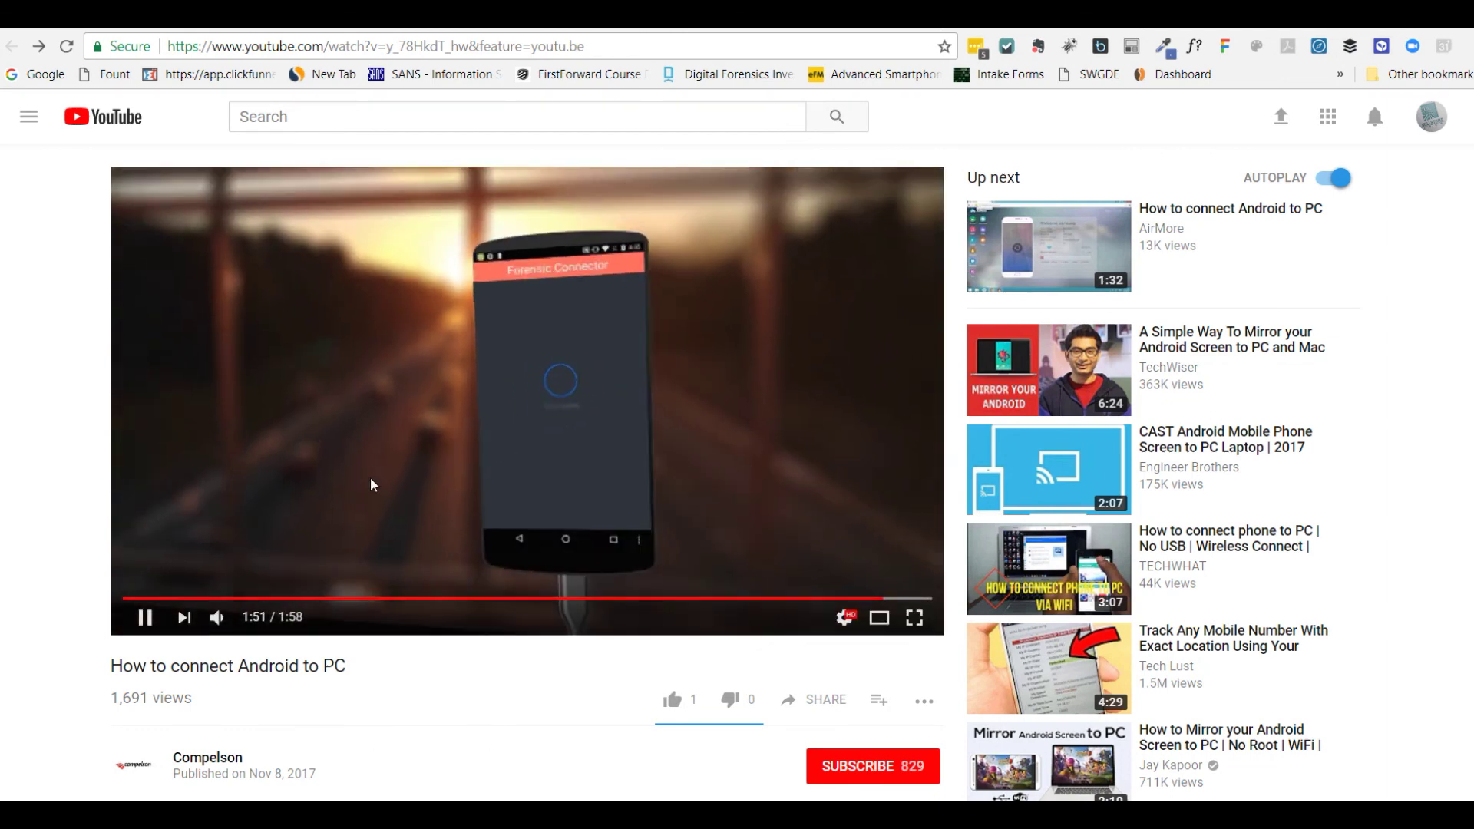
{"action": "left_click", "coordinate": [146, 618]}
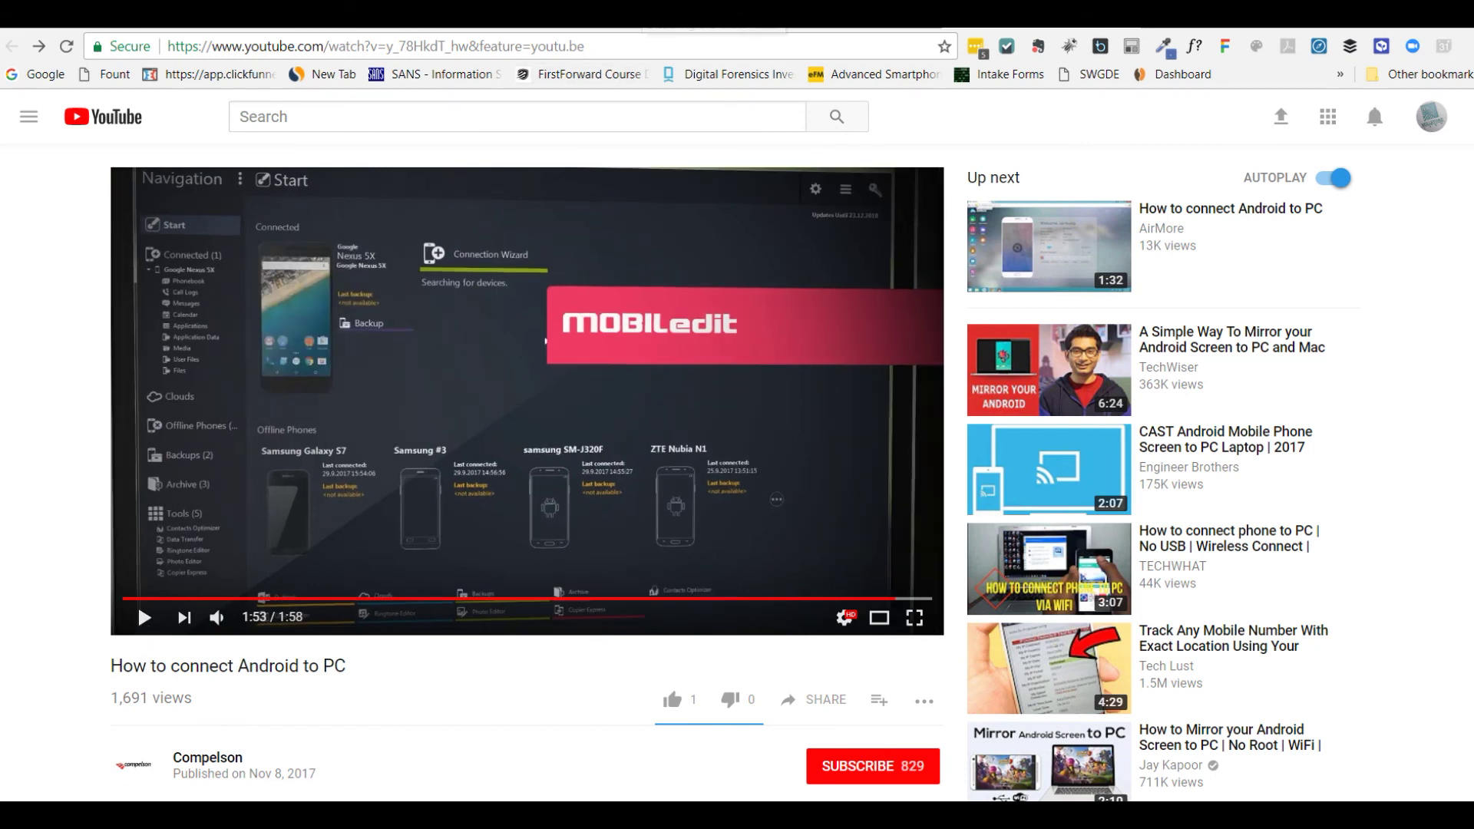
Open the iPhone connection article, follow its Disable Auto-lock option link, and read the steps for iOS 10 and higher and iOS 9.x and earlier.
{"action": "left_click", "coordinate": [714, 31]}
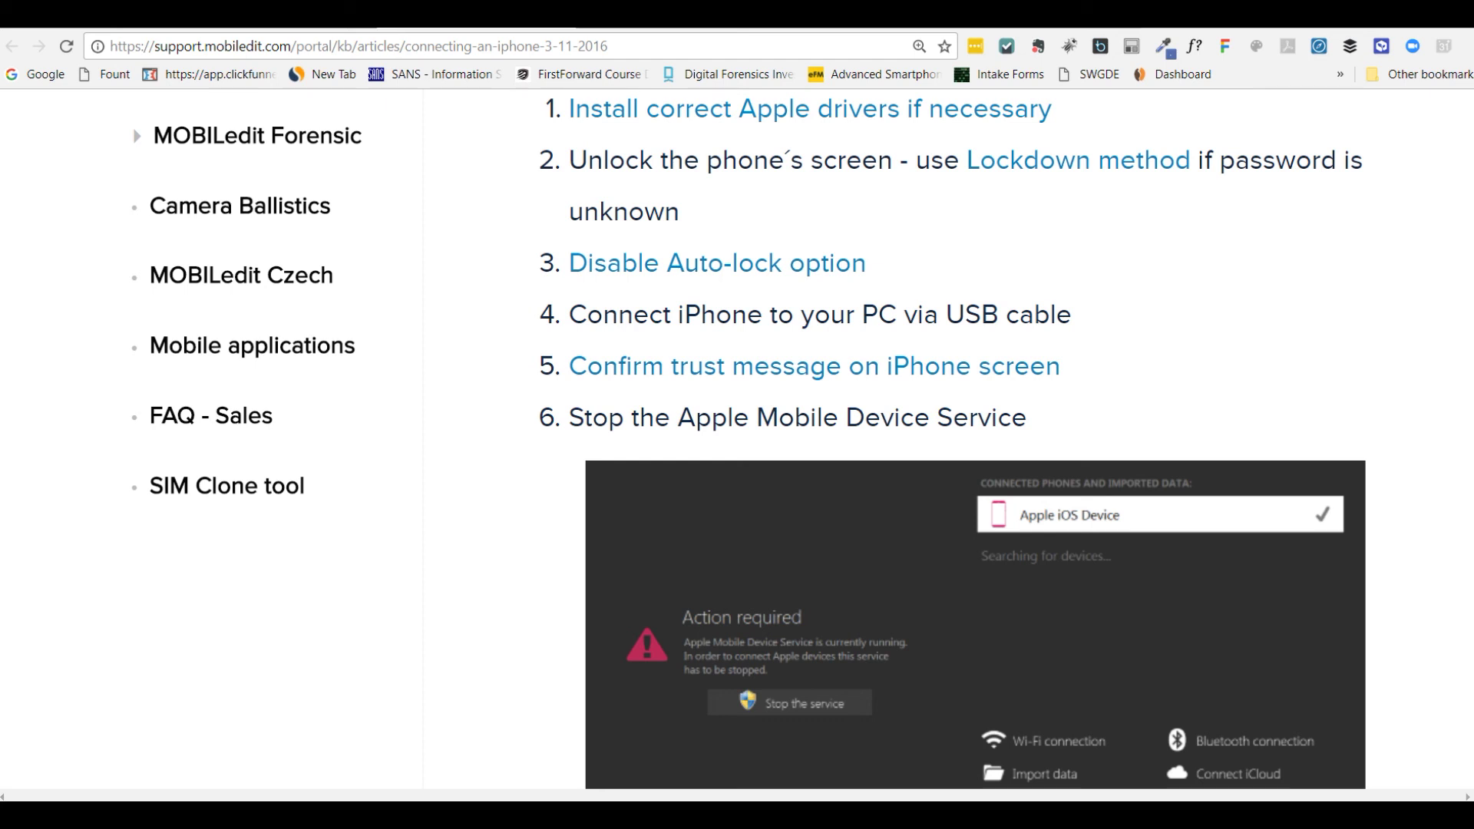
{"action": "left_click", "coordinate": [732, 263]}
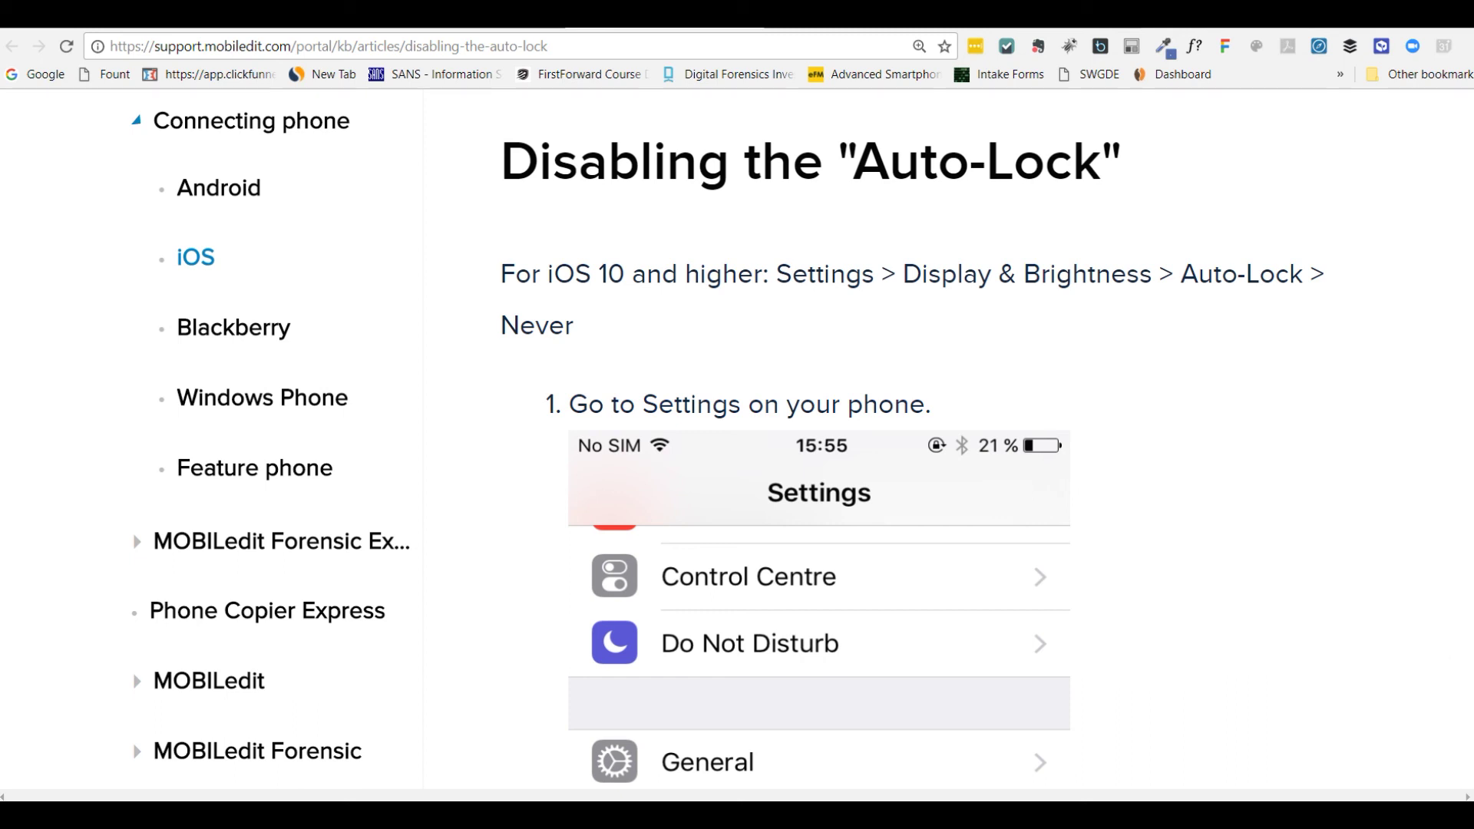
{"action": "scroll", "coordinate": [737, 437], "scroll_direction": "down", "scroll_amount": 4}
{"action": "scroll", "coordinate": [737, 438], "scroll_direction": "down", "scroll_amount": 3}
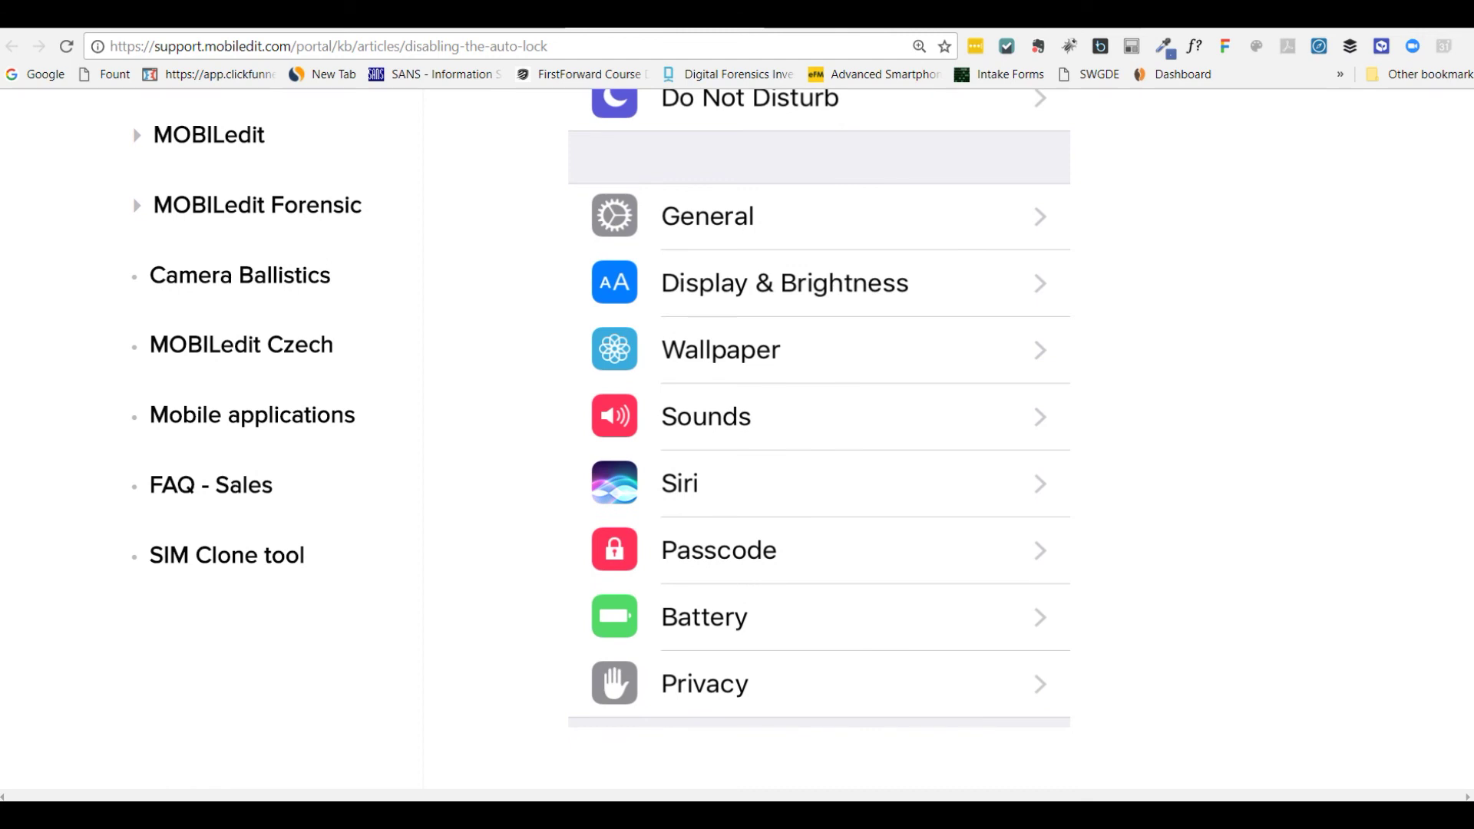
{"action": "scroll", "coordinate": [737, 437], "scroll_direction": "down", "scroll_amount": 5}
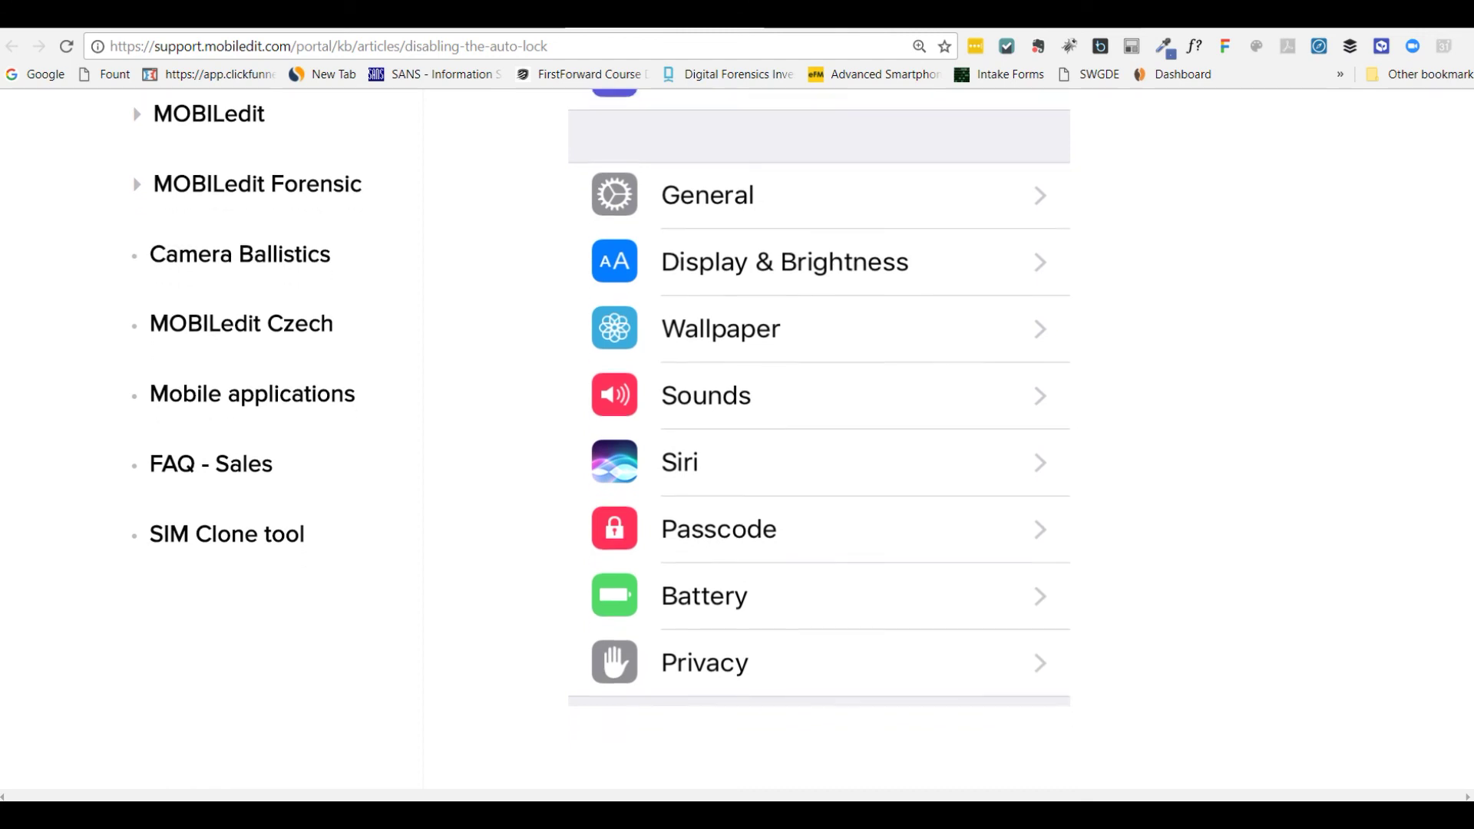
{"action": "scroll", "coordinate": [737, 437], "scroll_direction": "down", "scroll_amount": 6}
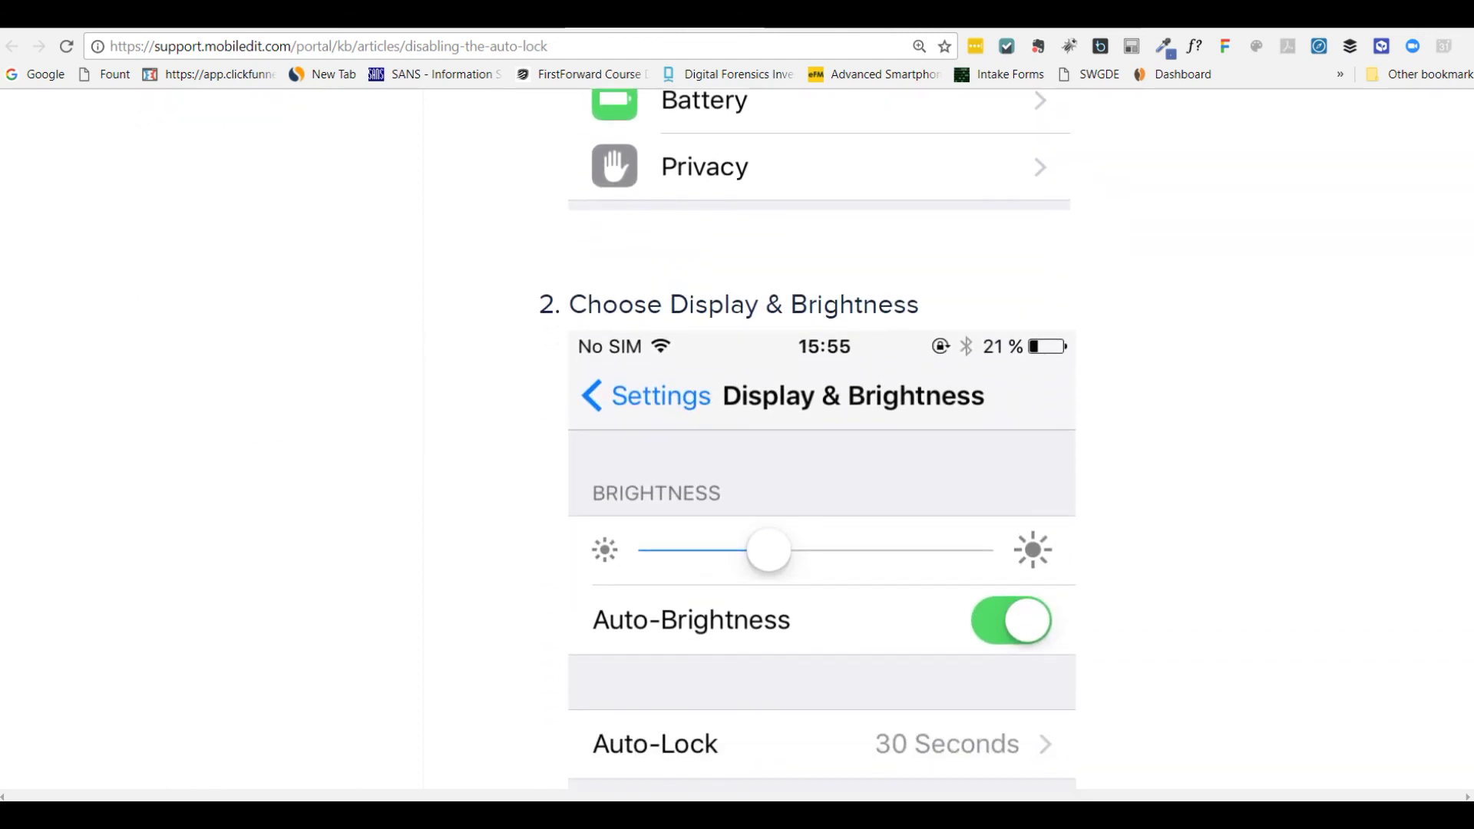
{"action": "scroll", "coordinate": [822, 438], "scroll_direction": "down", "scroll_amount": 1}
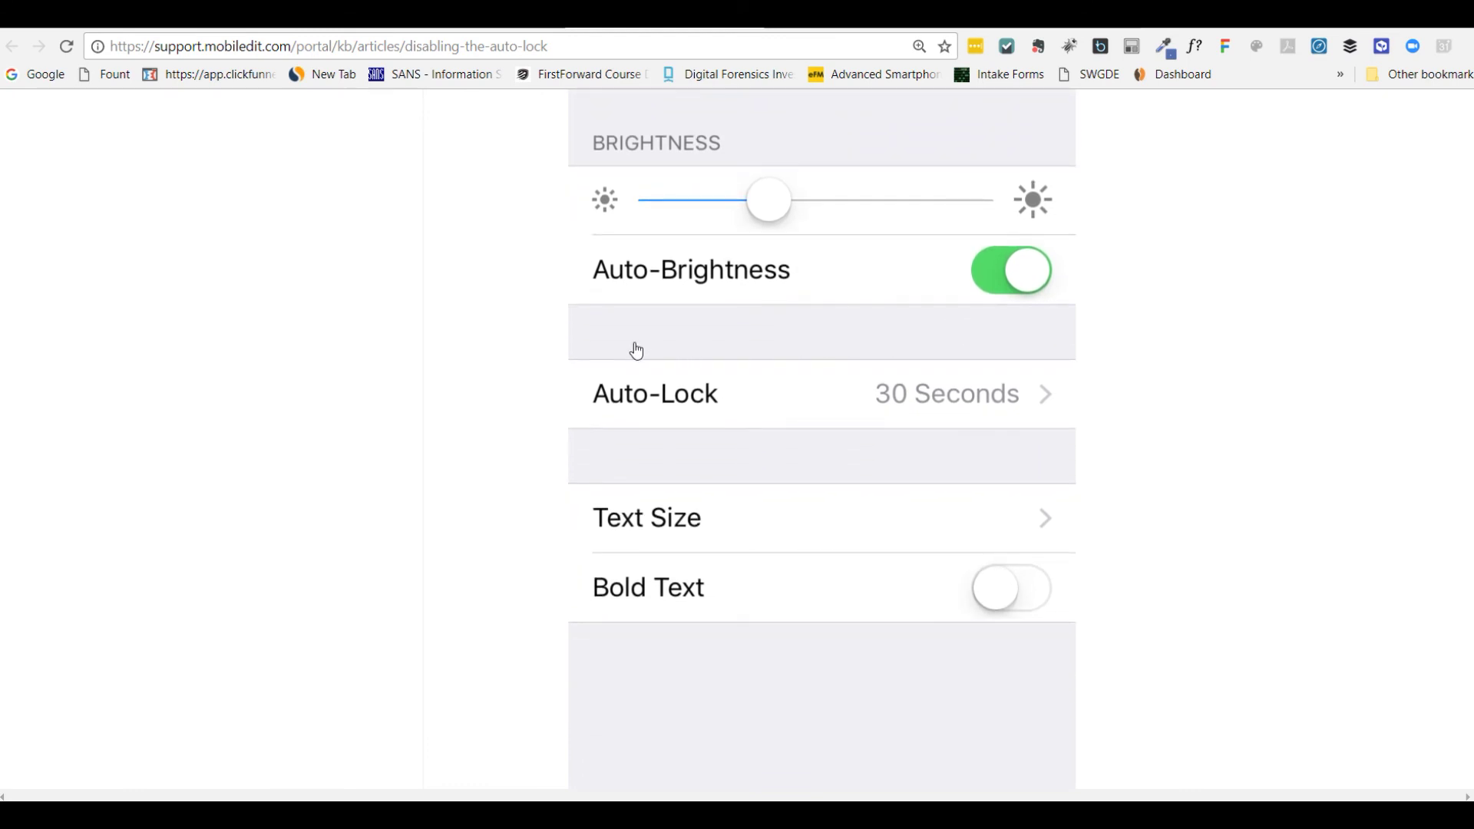
{"action": "left_click_drag", "start_coordinate": [576, 352], "coordinate": [638, 369]}
{"action": "scroll", "coordinate": [821, 445], "scroll_direction": "down", "scroll_amount": 12}
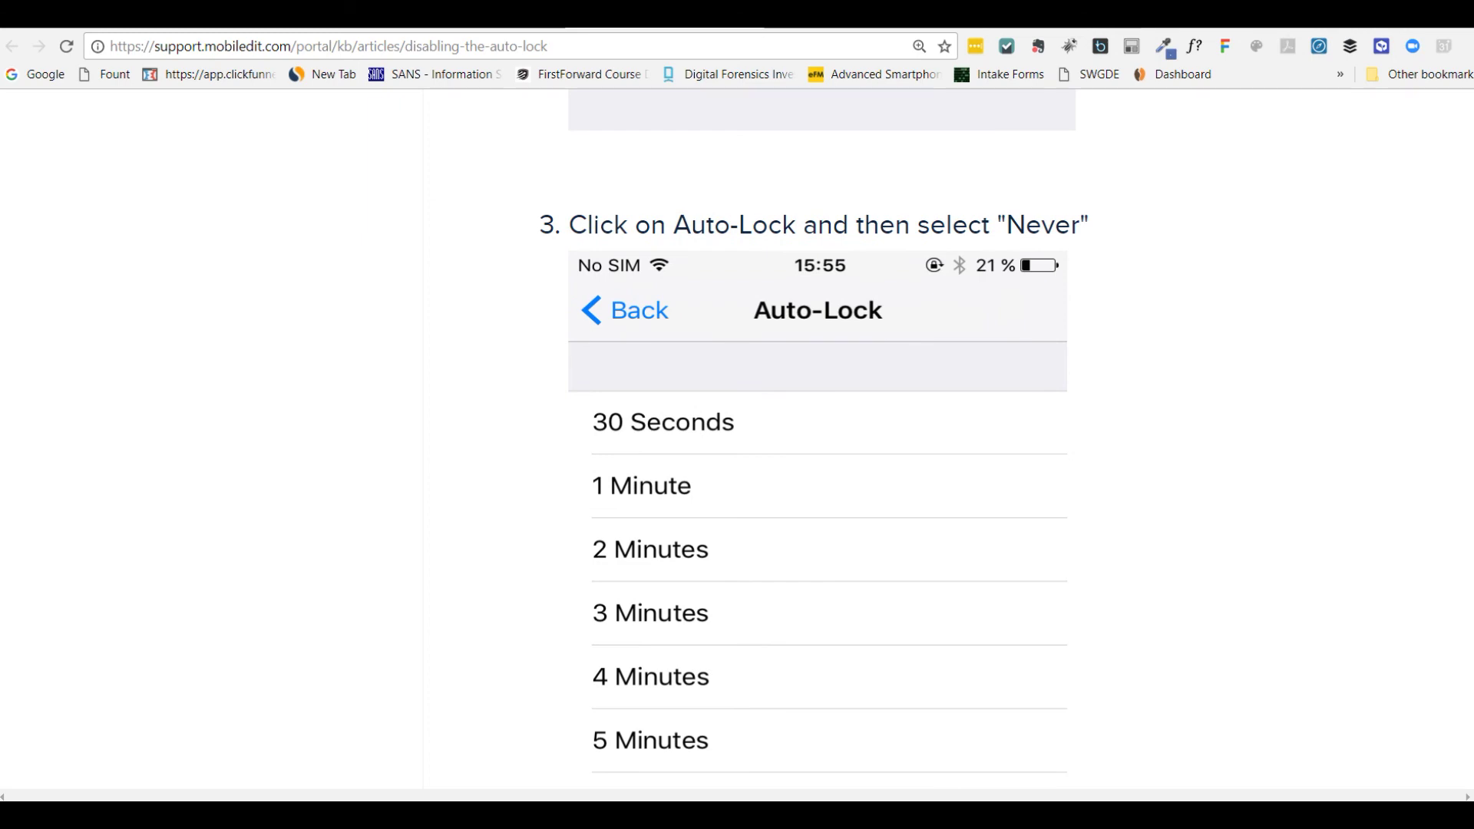
{"action": "scroll", "coordinate": [817, 445], "scroll_direction": "down", "scroll_amount": 6}
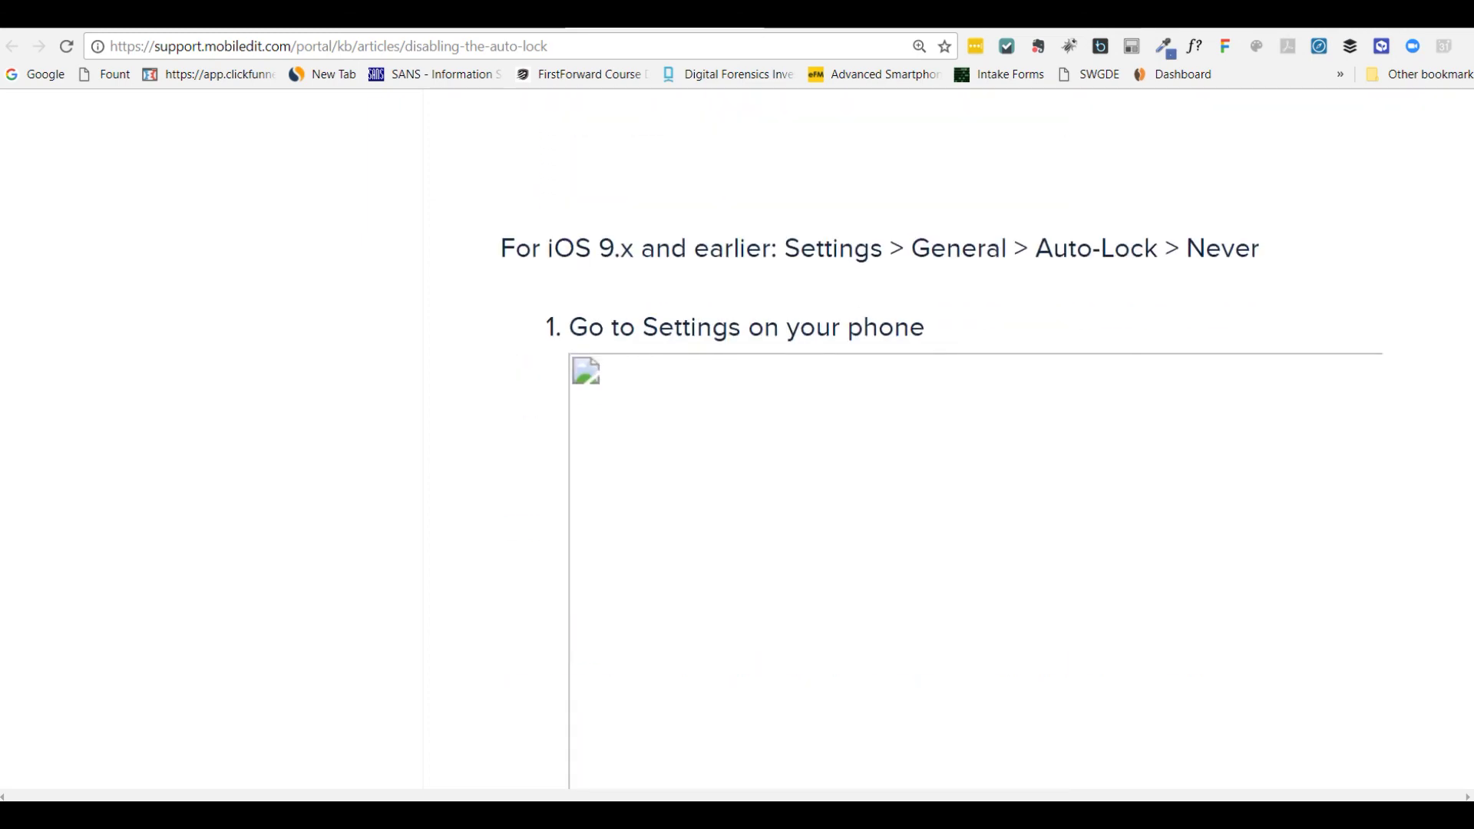
{"action": "scroll", "coordinate": [818, 445], "scroll_direction": "down", "scroll_amount": 8}
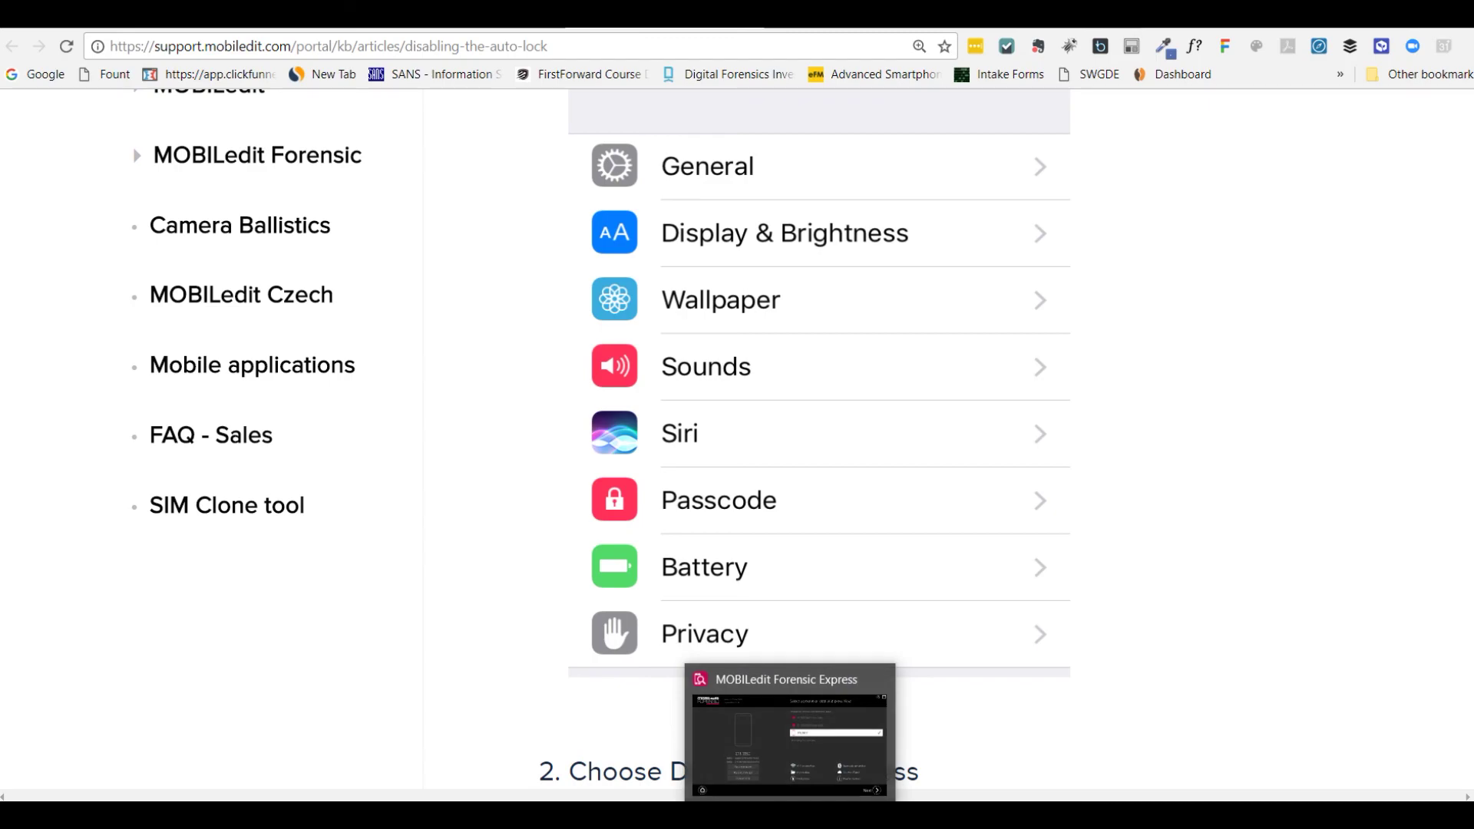
Switch to the MOBILedit Forensic Express application, view its activation information, and close it.
{"action": "left_click", "coordinate": [792, 799]}
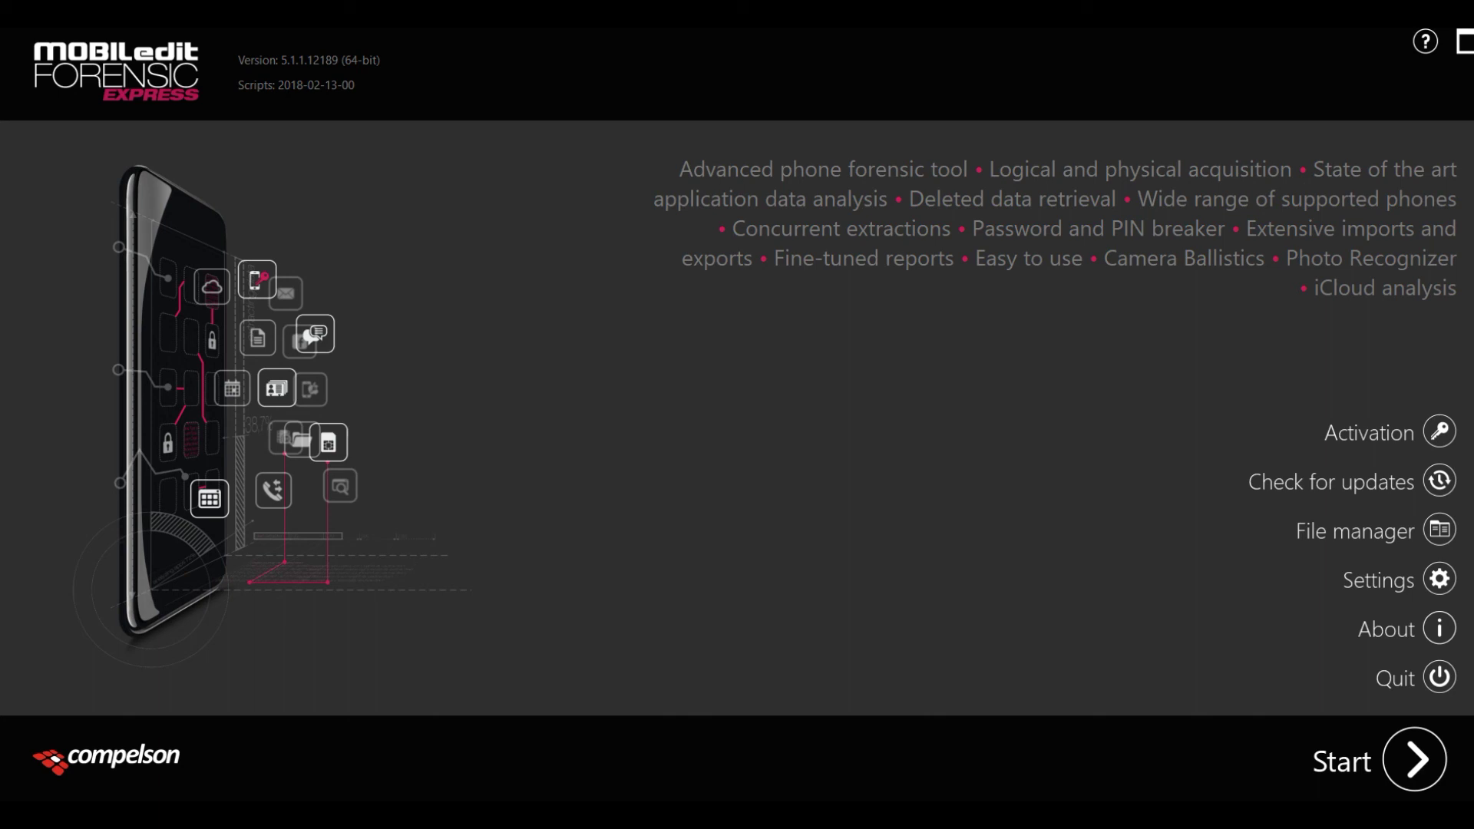
{"action": "left_click", "coordinate": [1443, 431]}
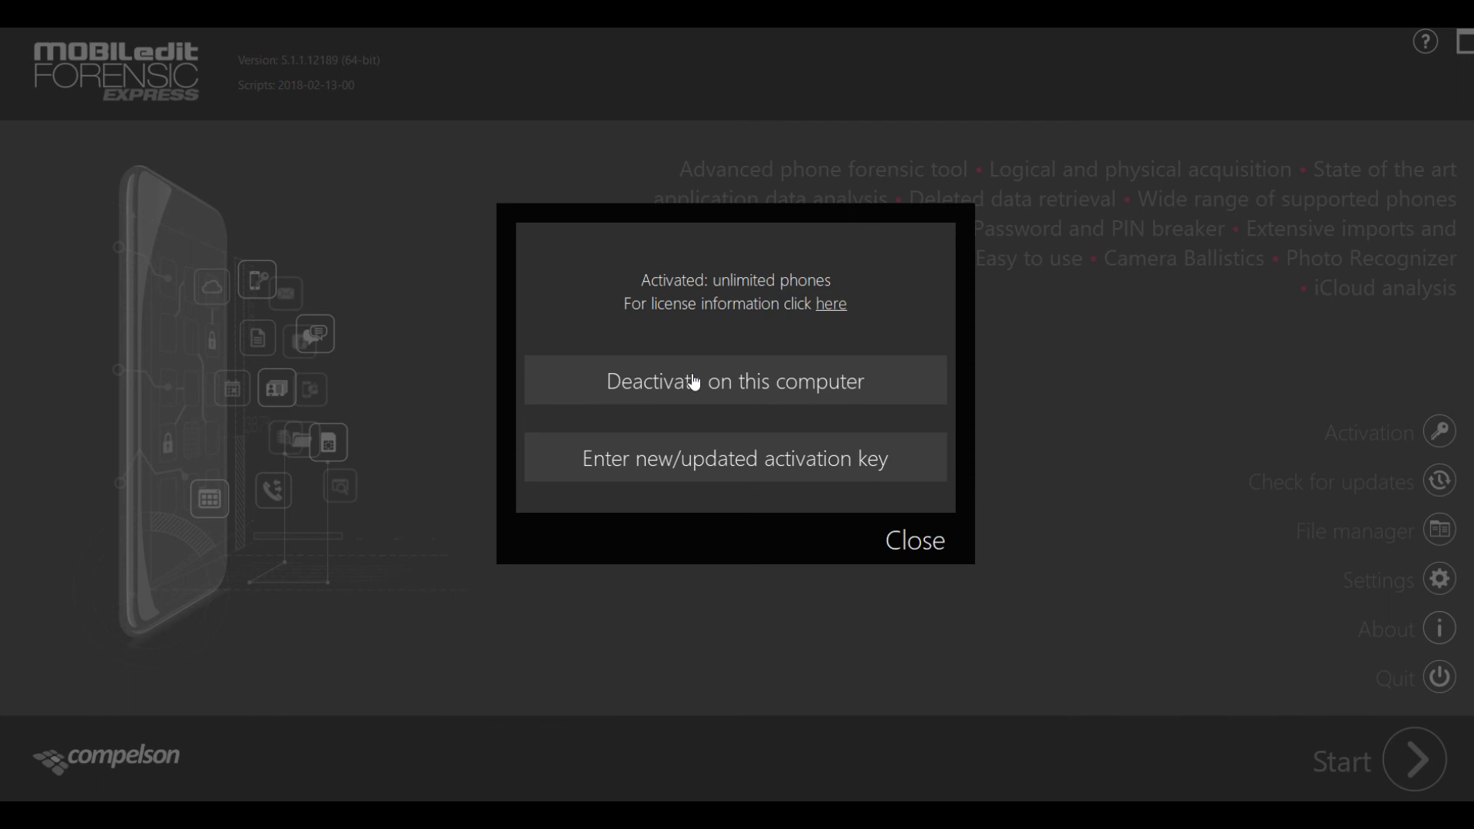
{"action": "left_click", "coordinate": [921, 547]}
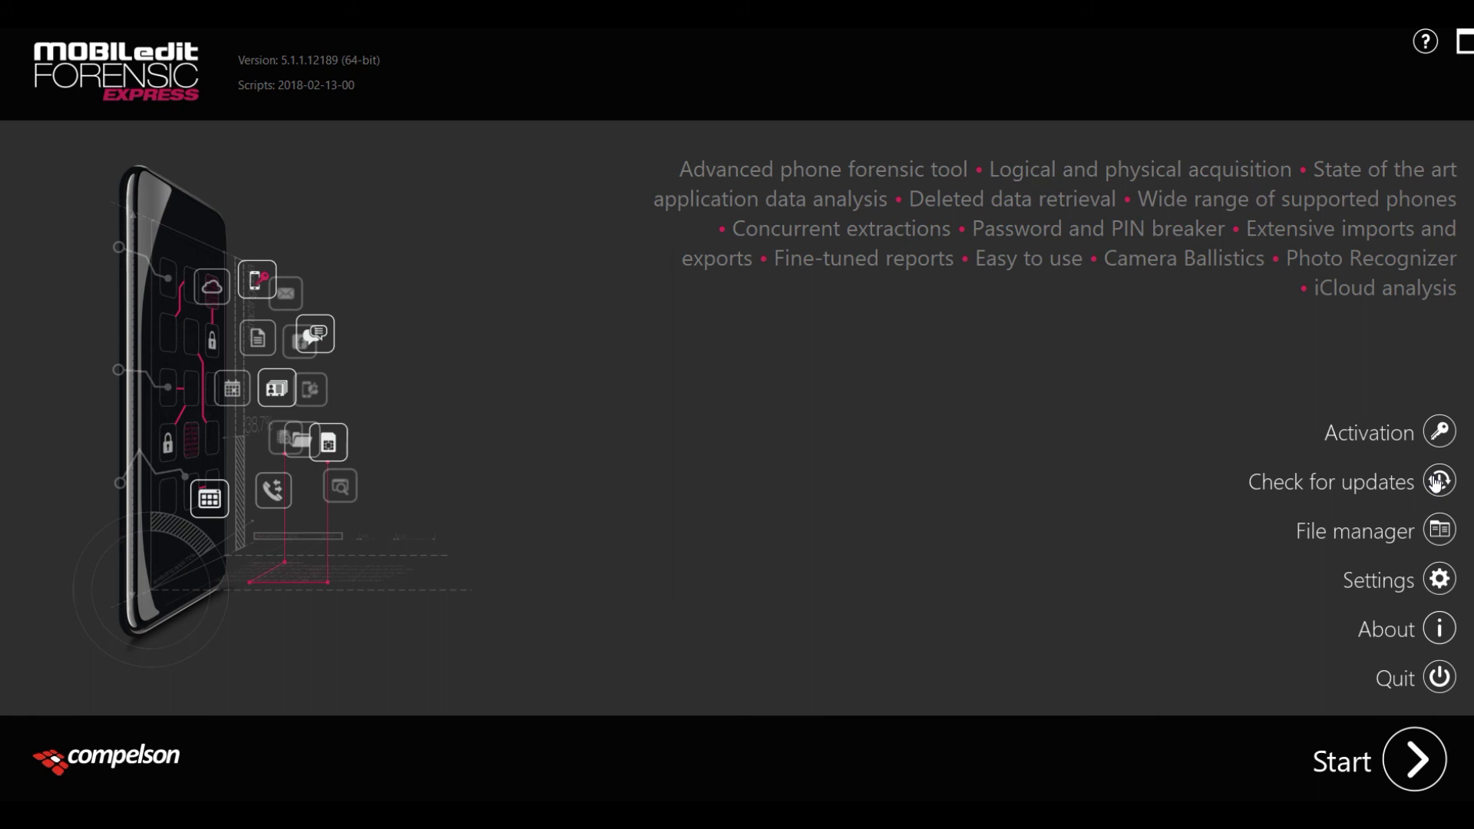
Check for program, script and other component updates, and return to the home screen.
{"action": "left_click", "coordinate": [1435, 481]}
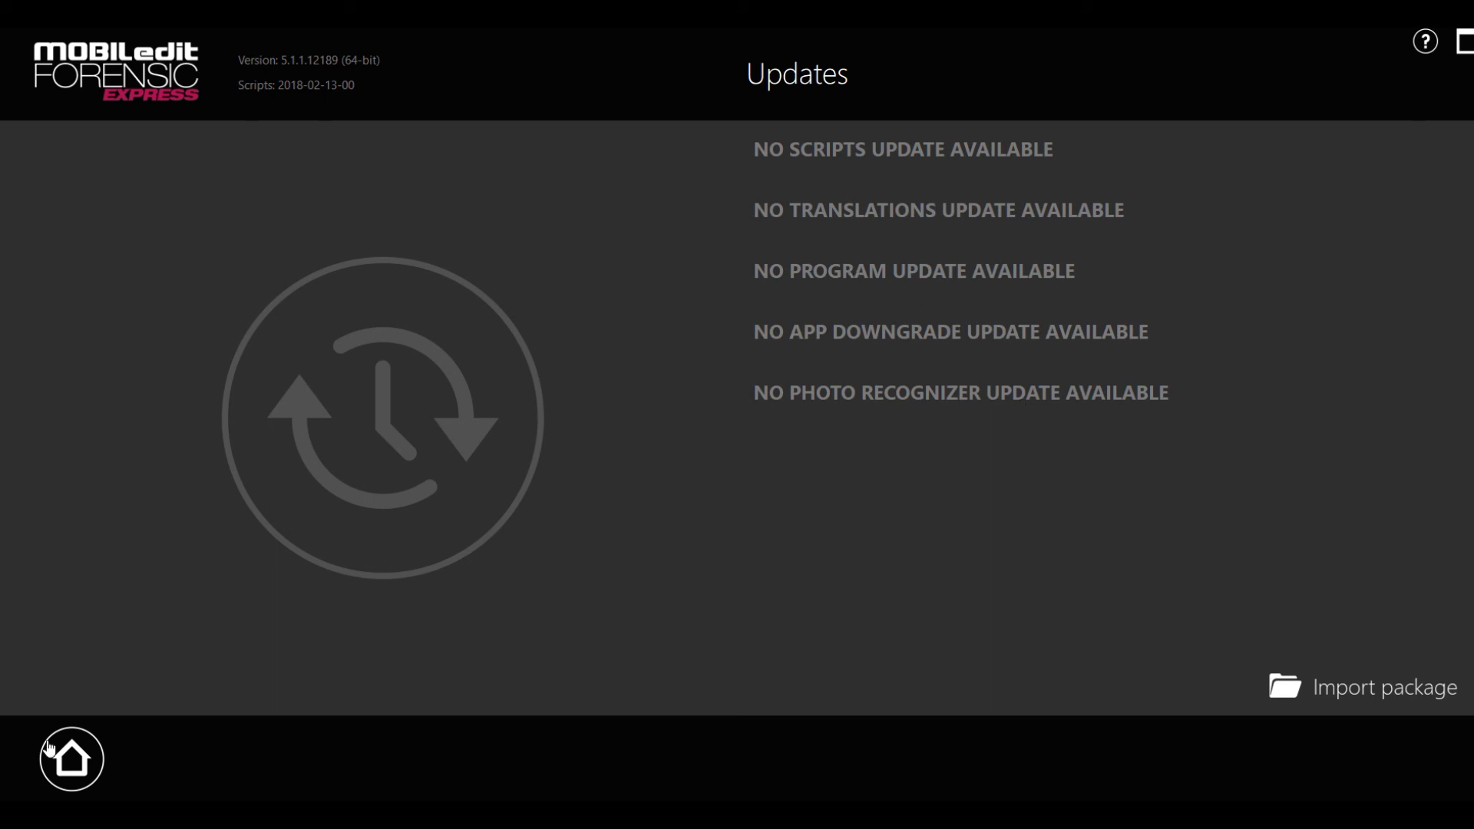
{"action": "left_click", "coordinate": [73, 761]}
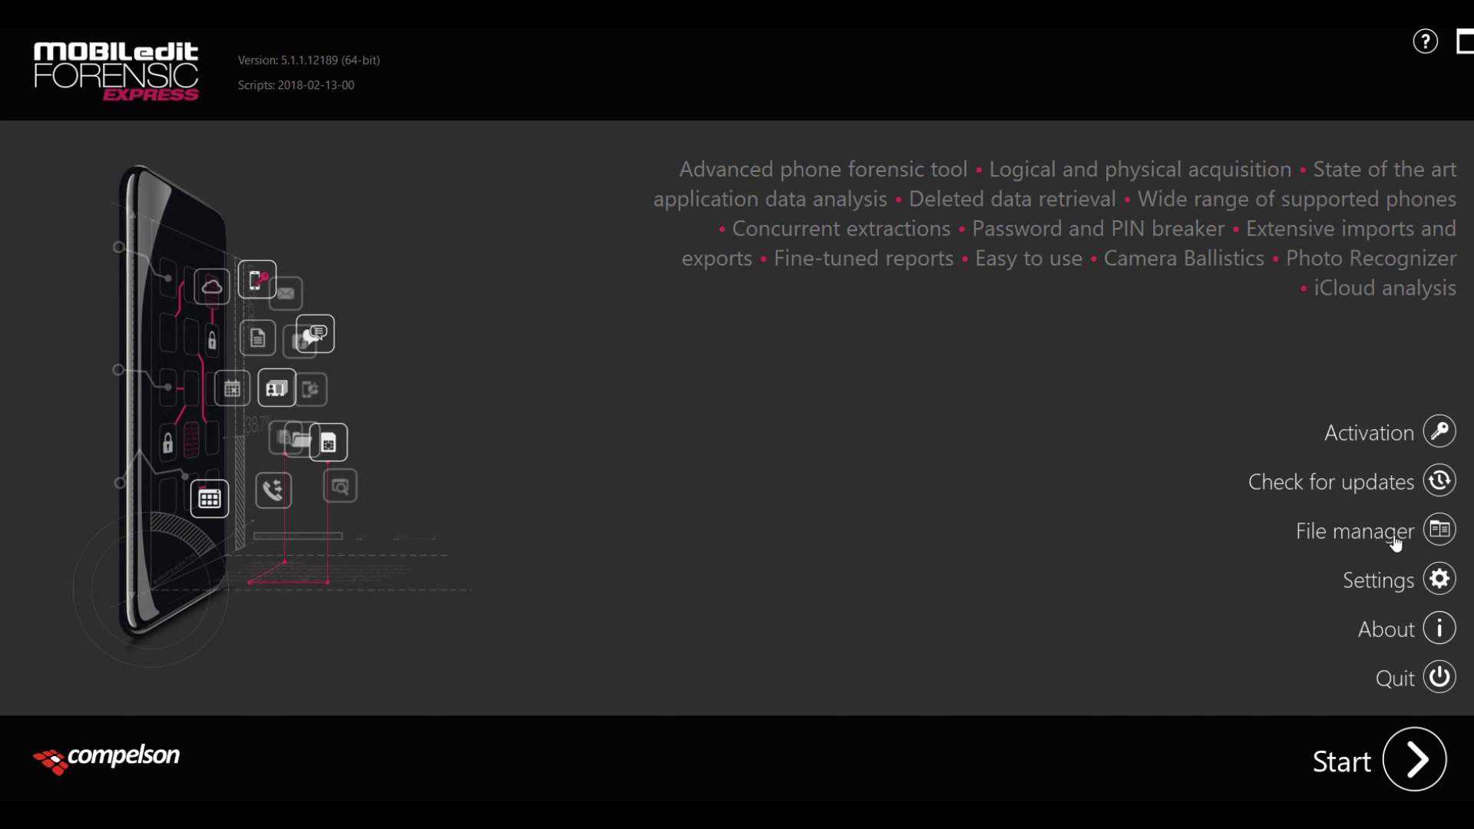
Open the application settings, remove the investigator logo file and choose logo_design_12.png as the investigator logo.
{"action": "left_click", "coordinate": [1364, 587]}
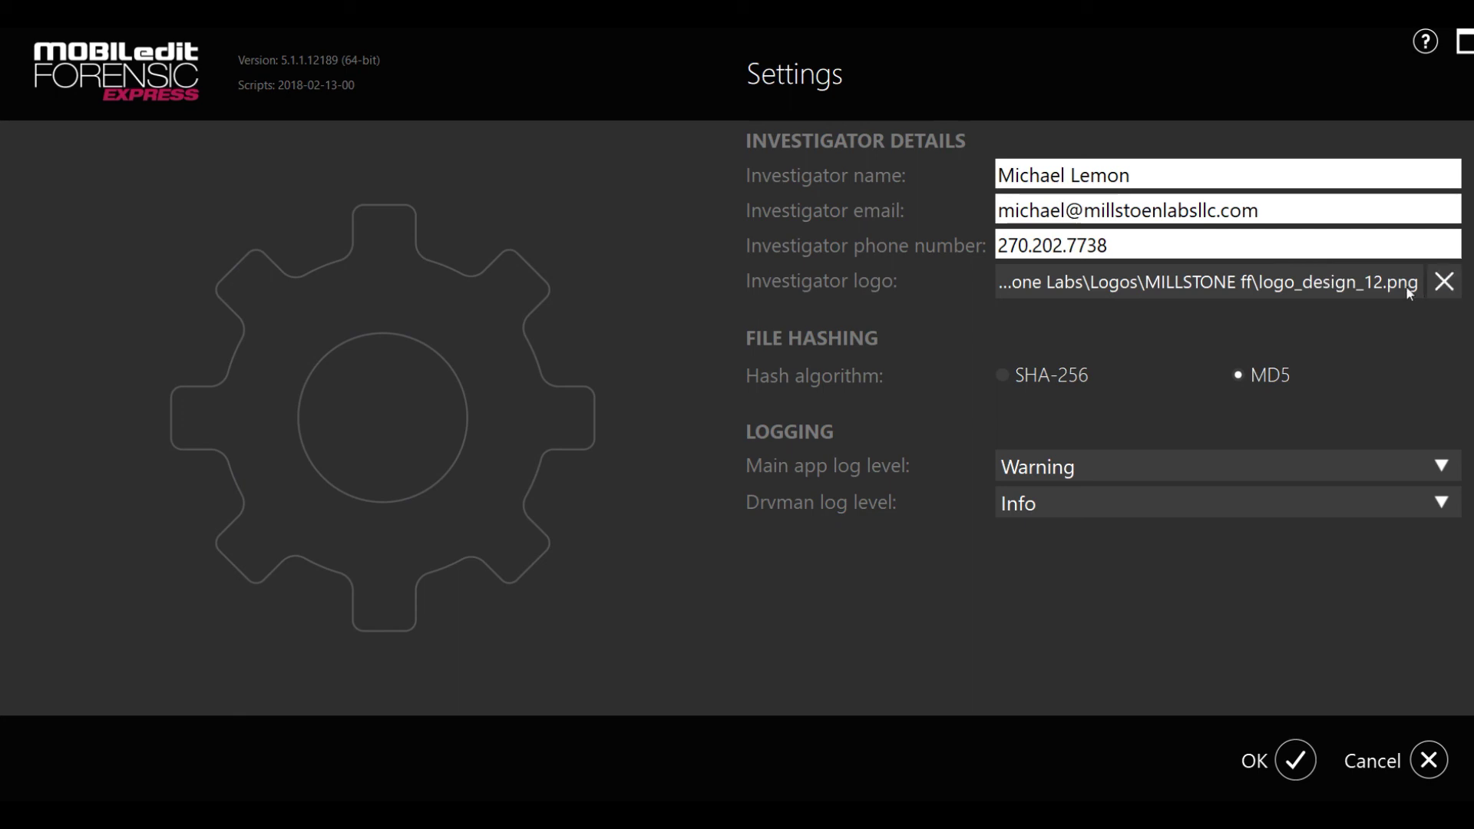
{"action": "left_click", "coordinate": [1442, 284]}
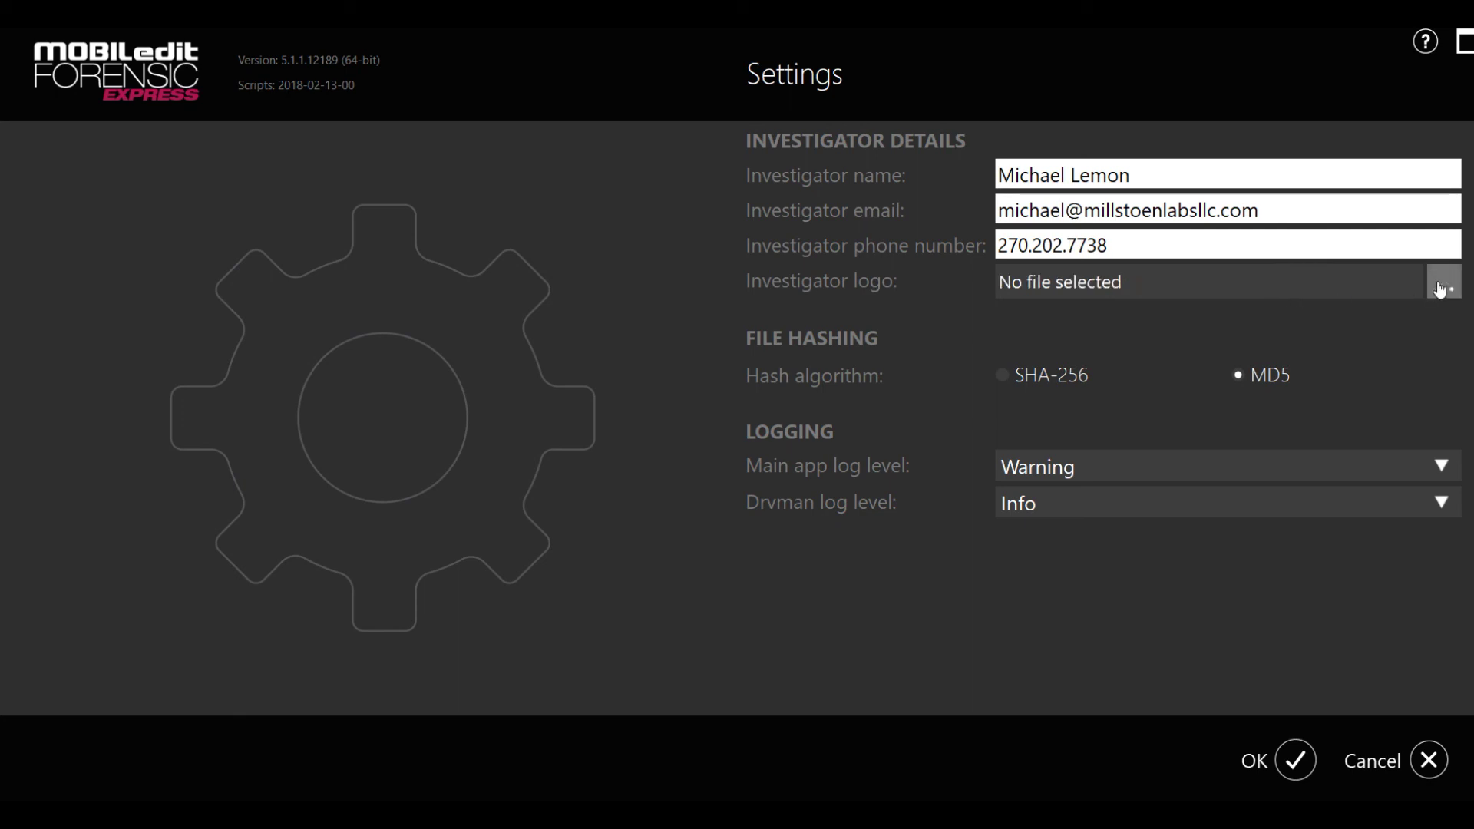
{"action": "left_click", "coordinate": [1440, 288]}
{"action": "left_click", "coordinate": [425, 236]}
{"action": "double_click", "coordinate": [436, 173]}
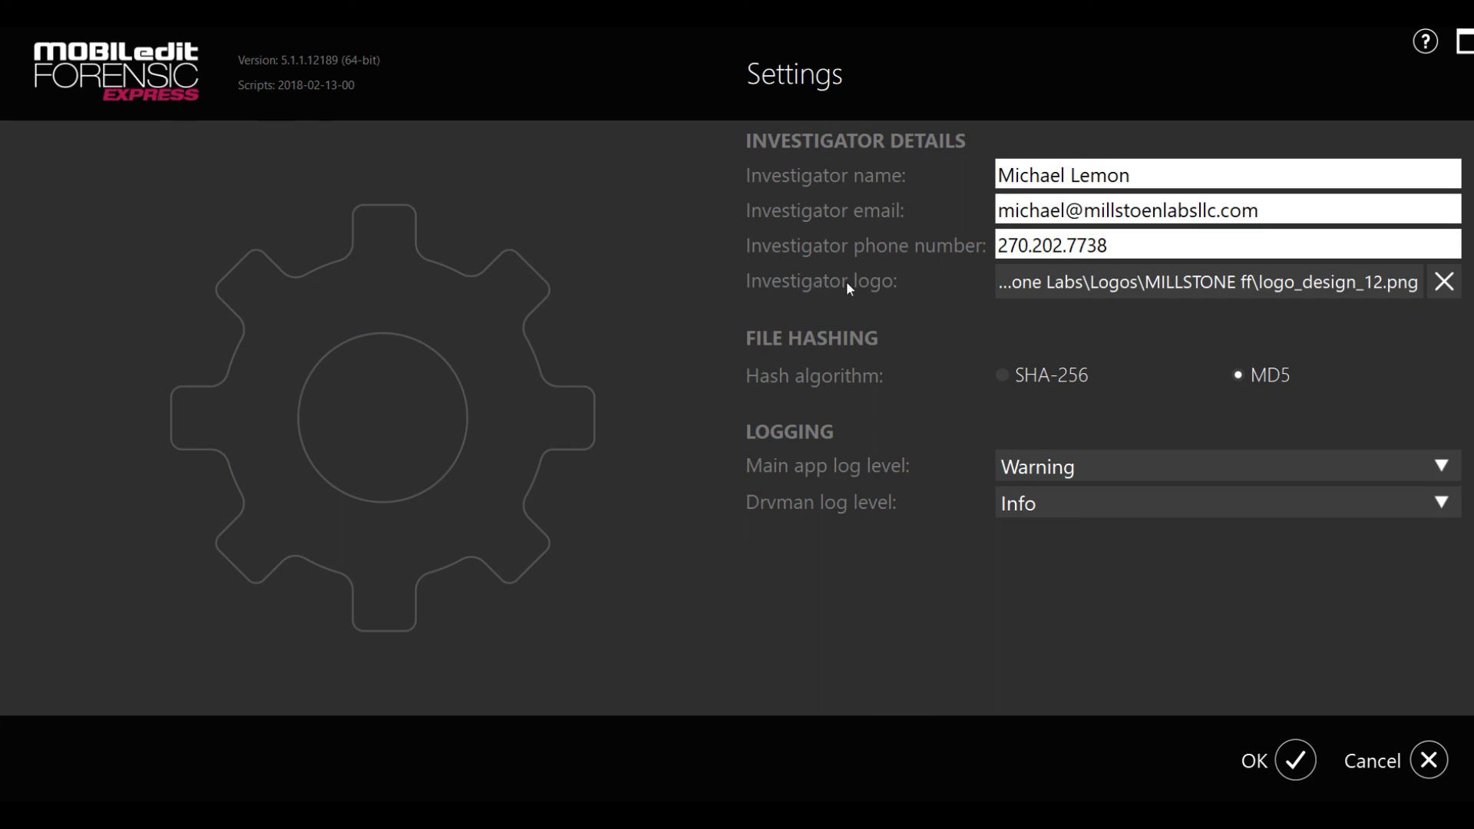
Set the file hash algorithm to MD5 and save the settings.
{"action": "left_click", "coordinate": [1002, 376]}
{"action": "left_click", "coordinate": [1237, 376]}
{"action": "left_click", "coordinate": [1296, 756]}
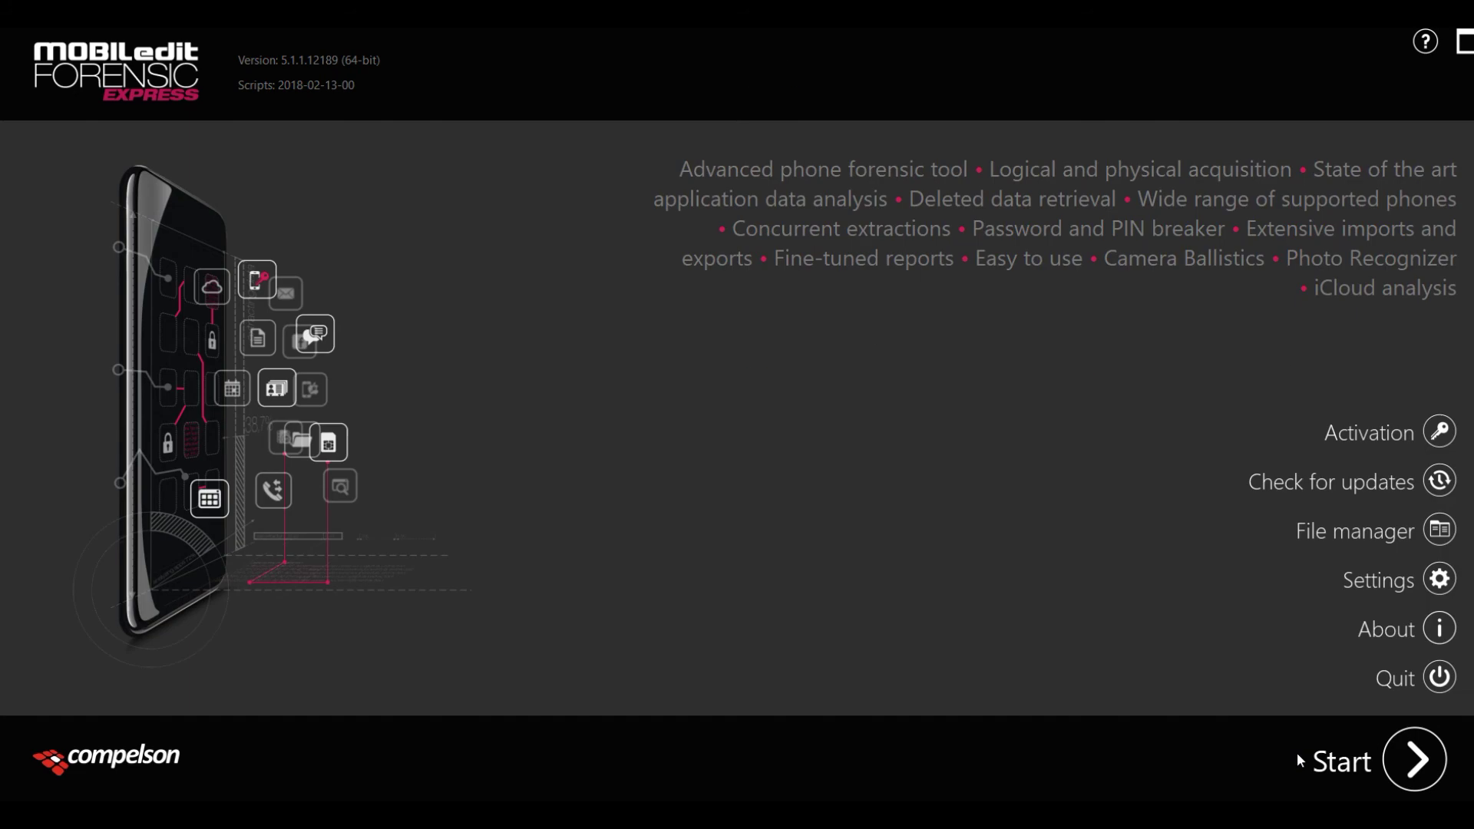
View the application's About information and return to the home screen.
{"action": "left_click", "coordinate": [1440, 631]}
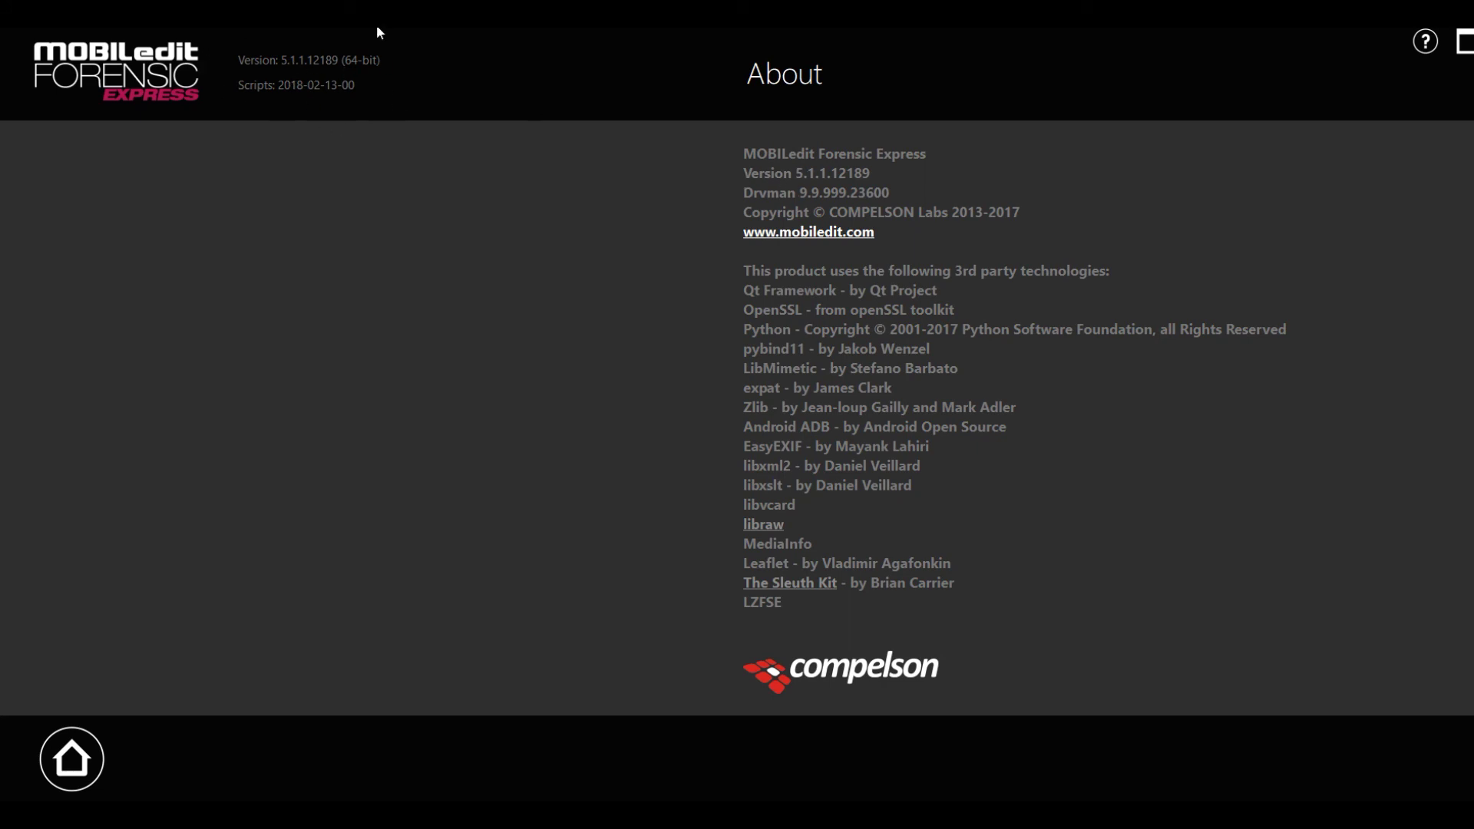
{"action": "left_click", "coordinate": [98, 750]}
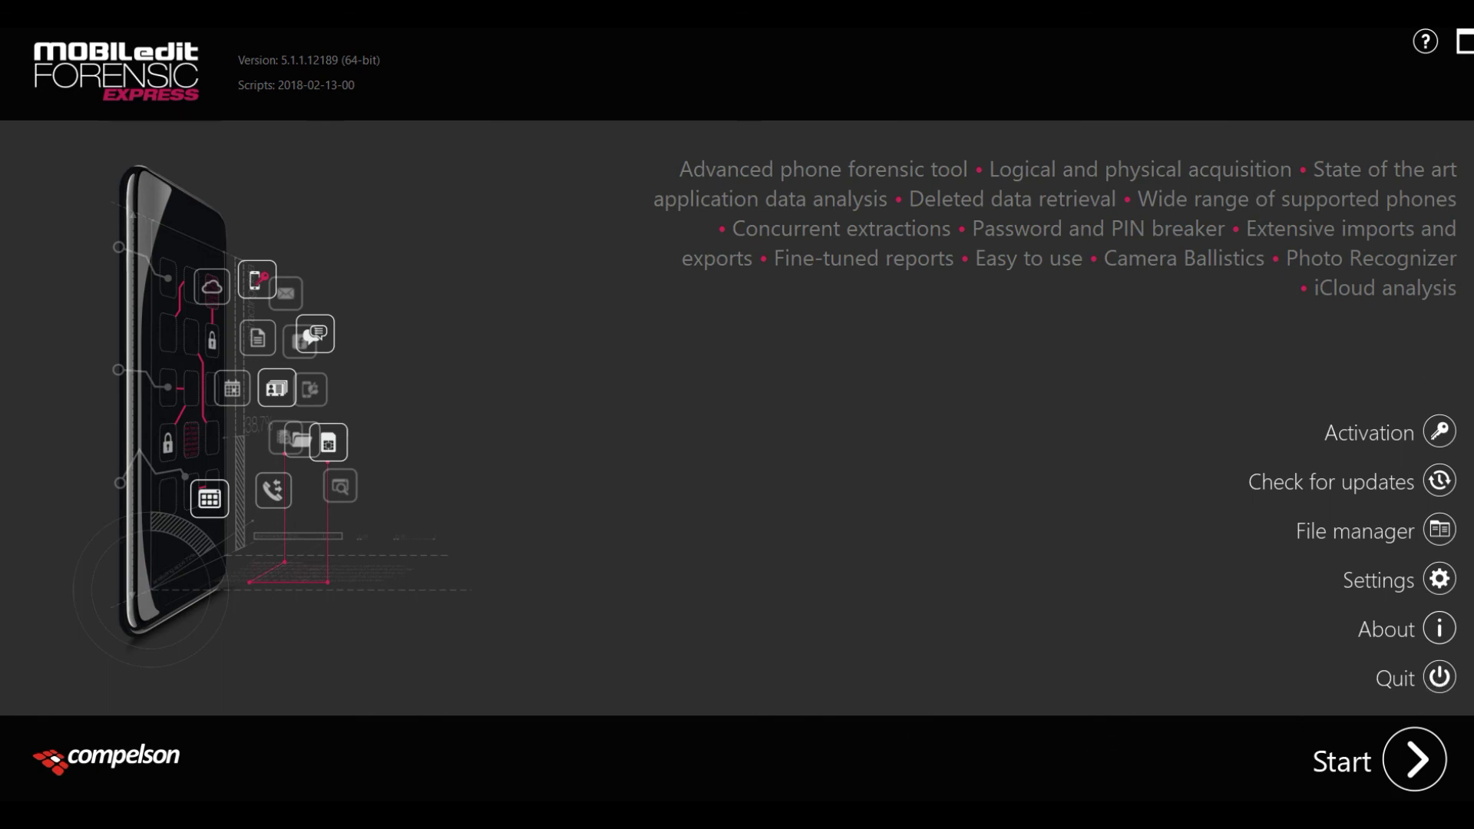
Start an extraction of the connected ZTE Z812 phone and acknowledge the rooting notice.
{"action": "left_click", "coordinate": [1416, 760]}
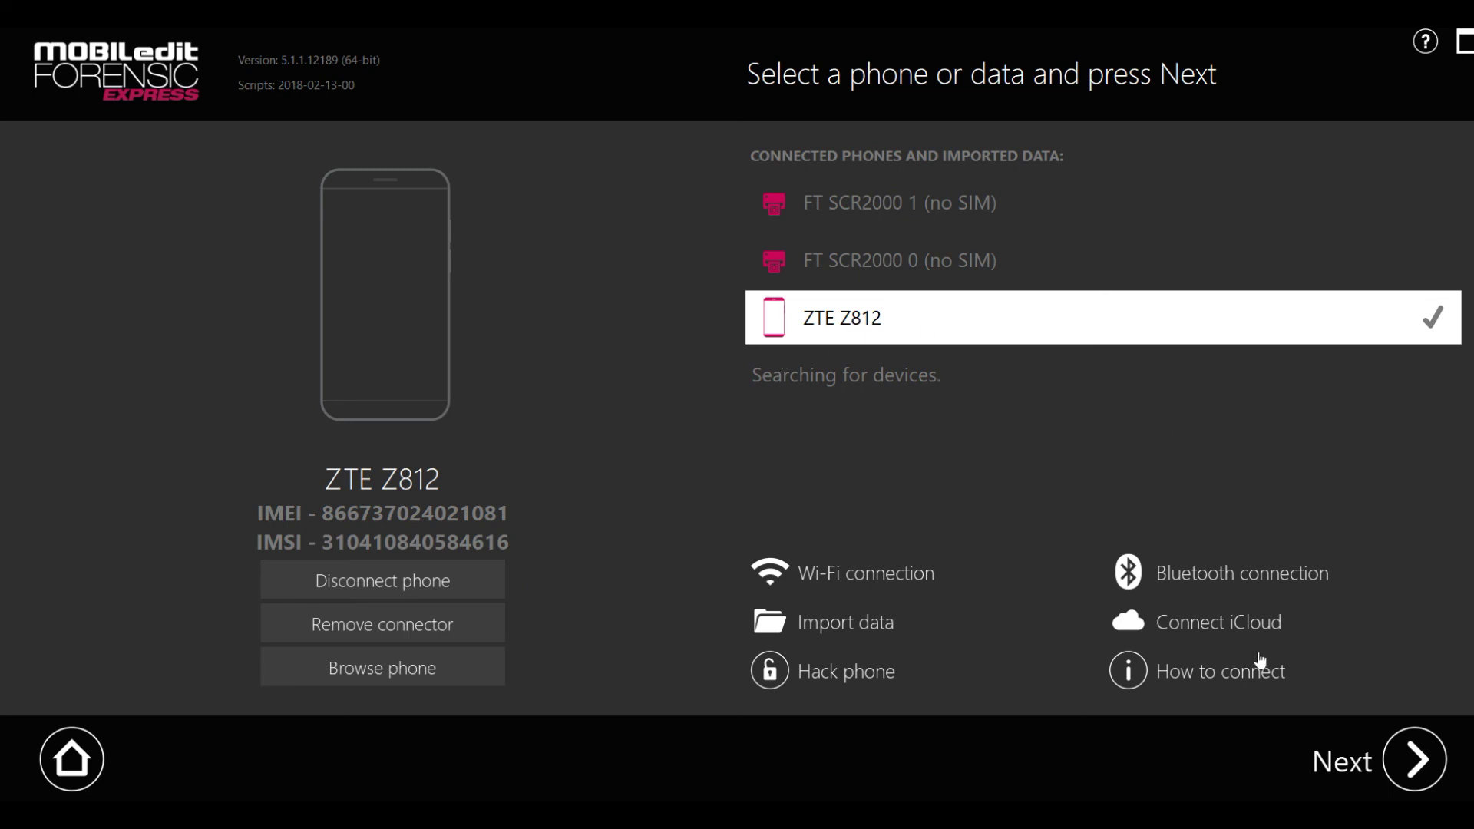
{"action": "left_click", "coordinate": [1416, 758]}
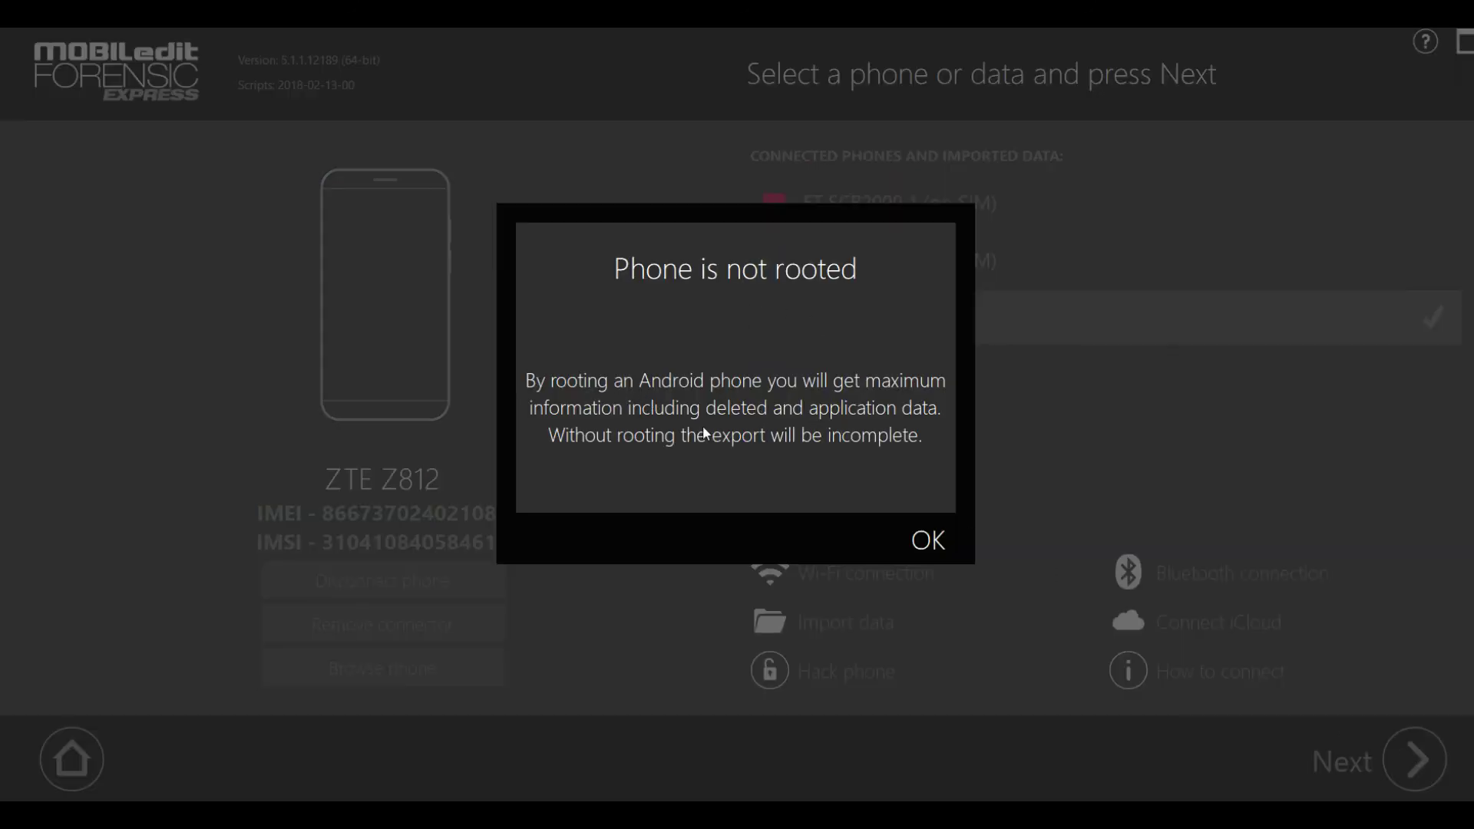
{"action": "left_click", "coordinate": [925, 541]}
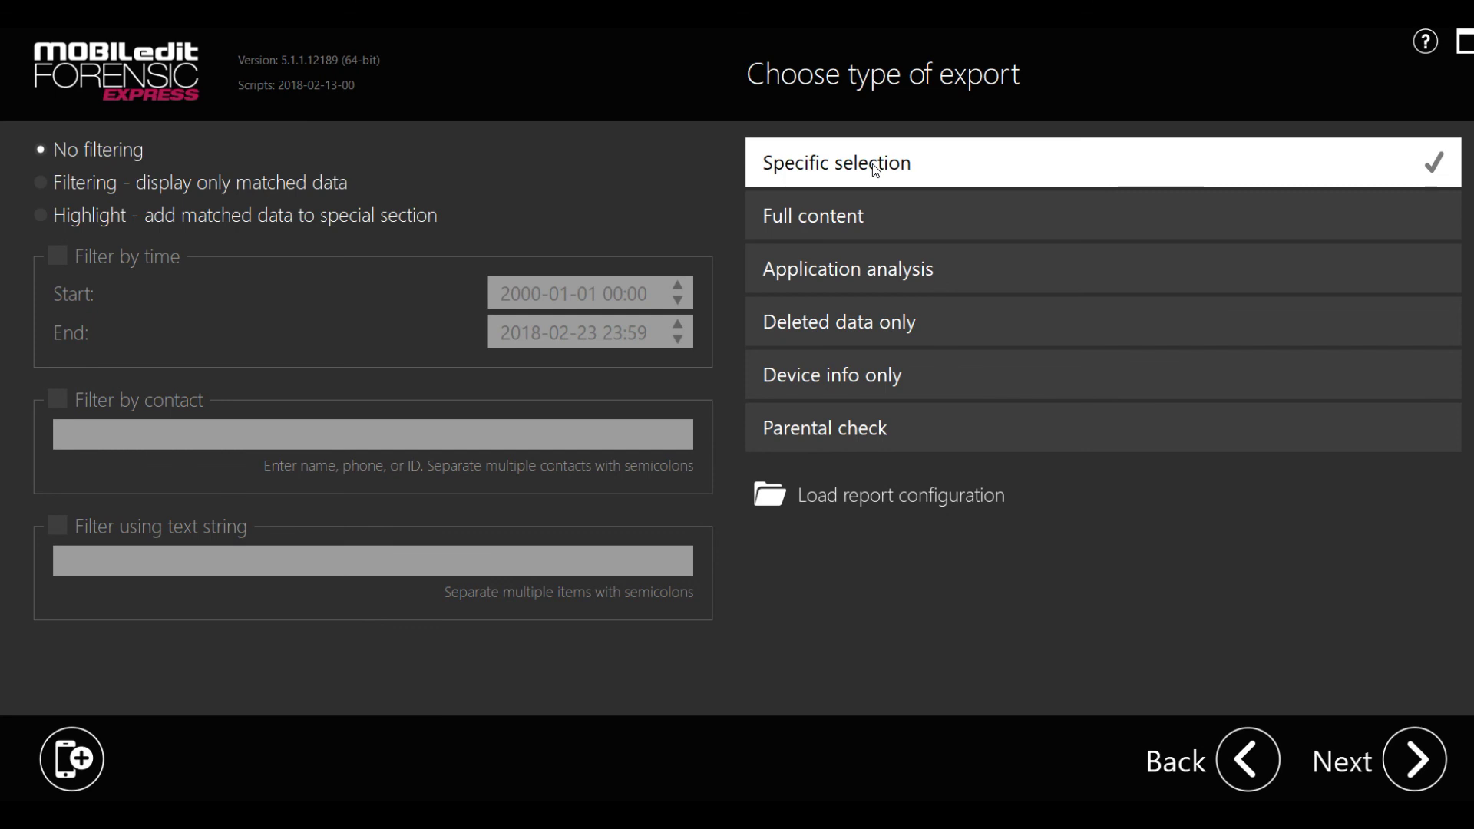
Compare the Specific selection, Deleted data only and Parental check export types, then choose Full content and continue.
{"action": "left_click", "coordinate": [876, 221]}
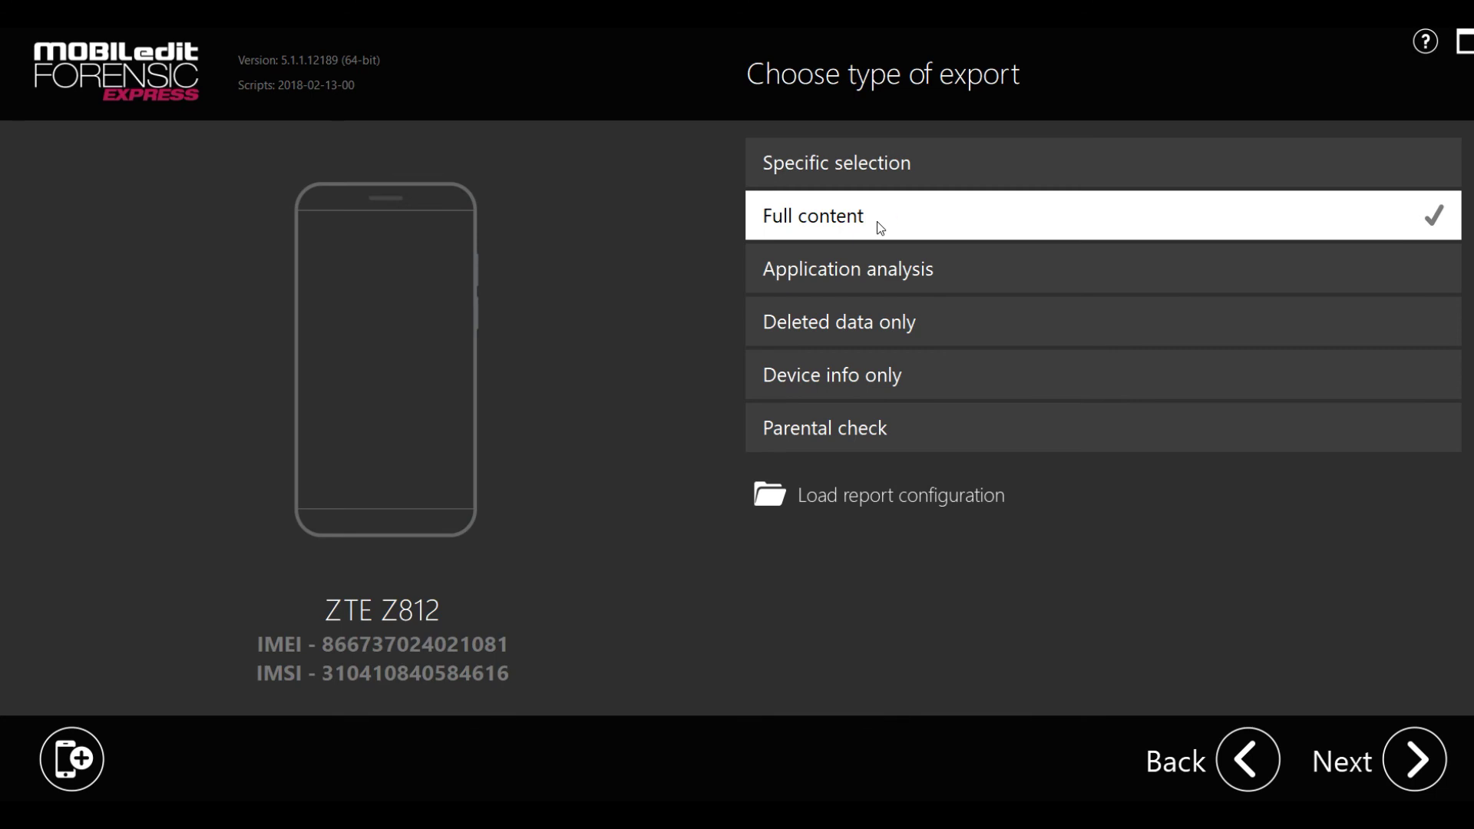
{"action": "left_click", "coordinate": [861, 179]}
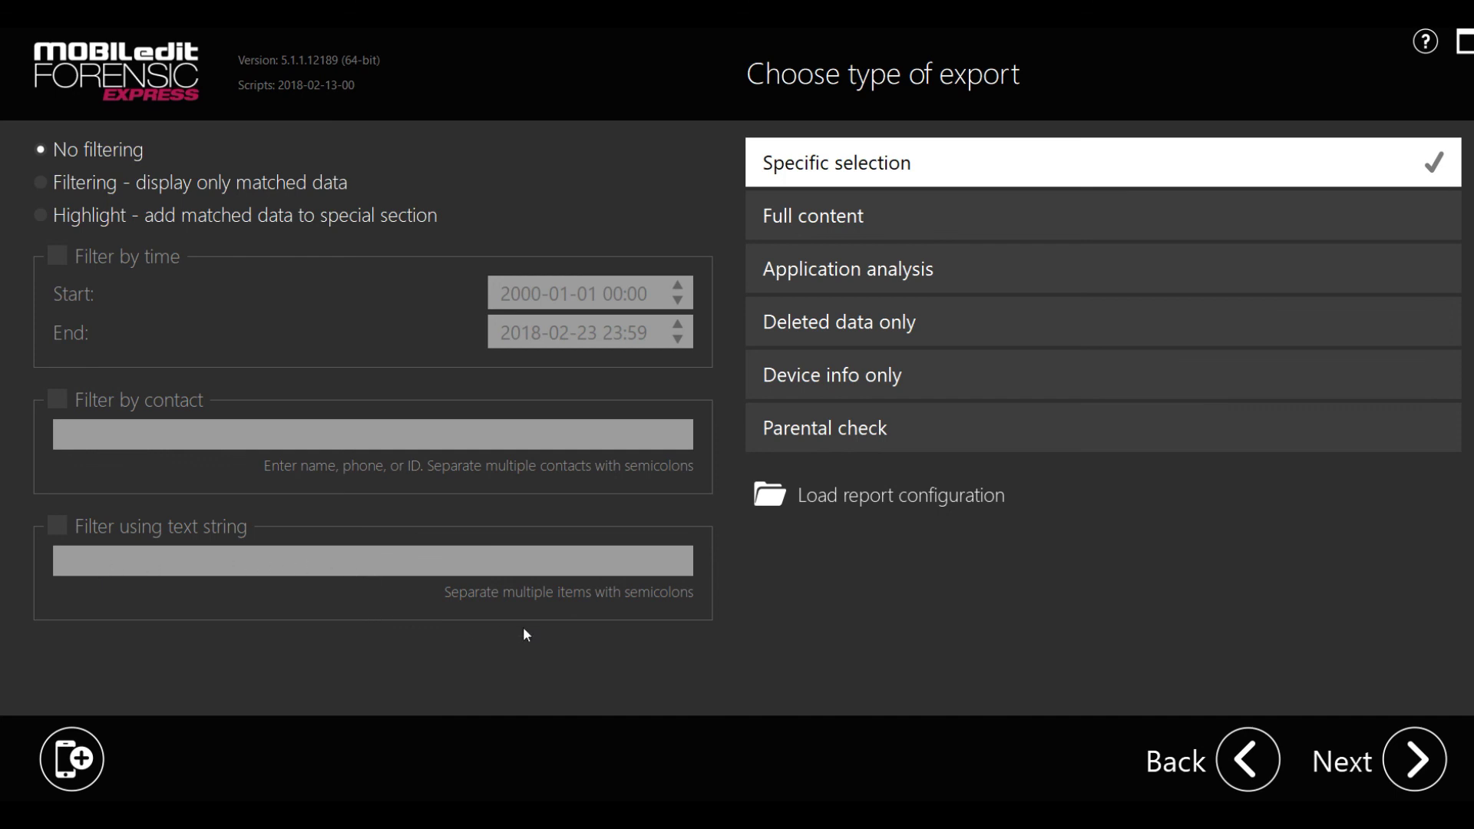
{"action": "left_click", "coordinate": [860, 321]}
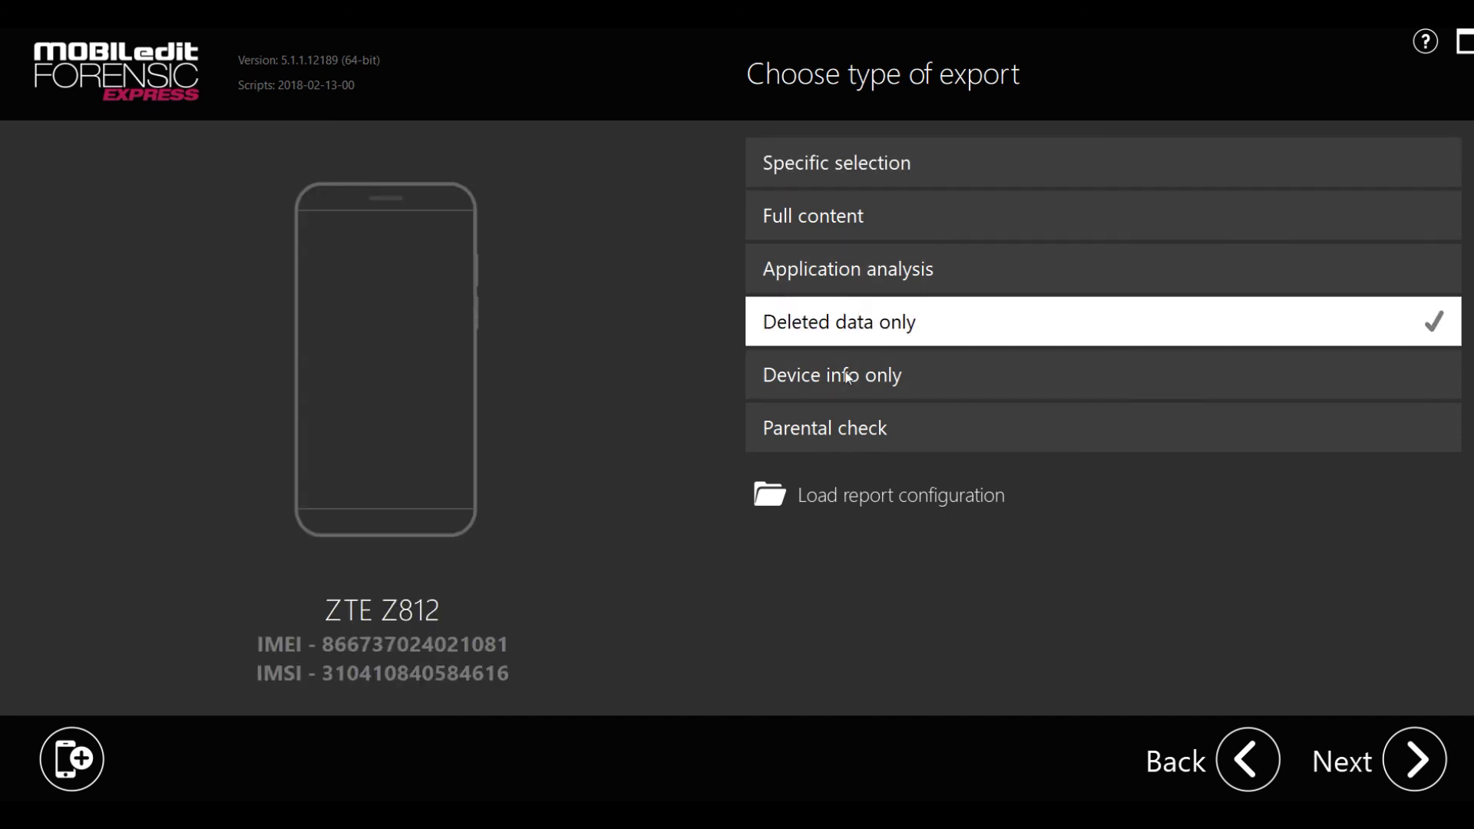
{"action": "left_click", "coordinate": [829, 420]}
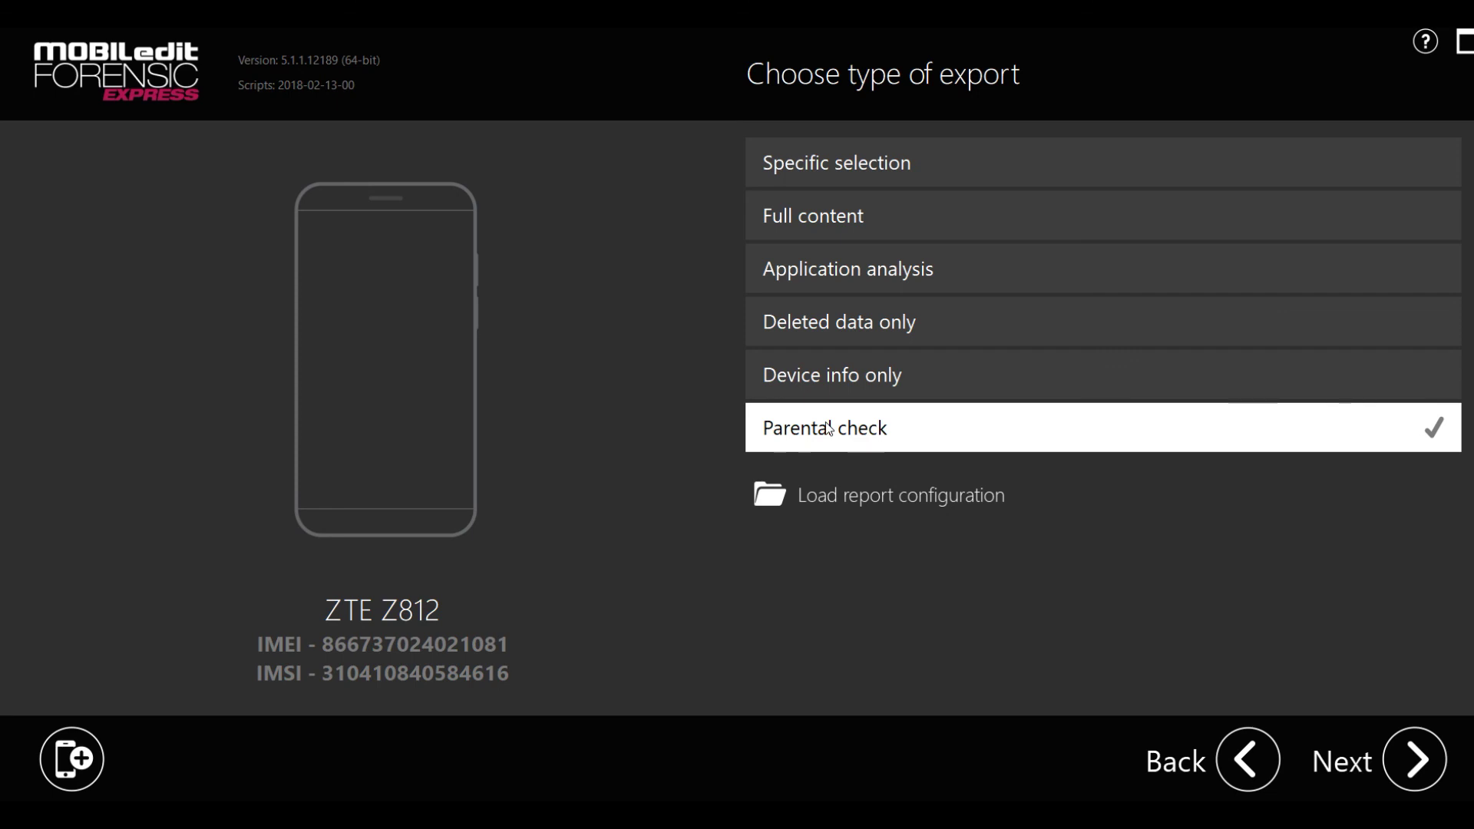
{"action": "left_click", "coordinate": [813, 224]}
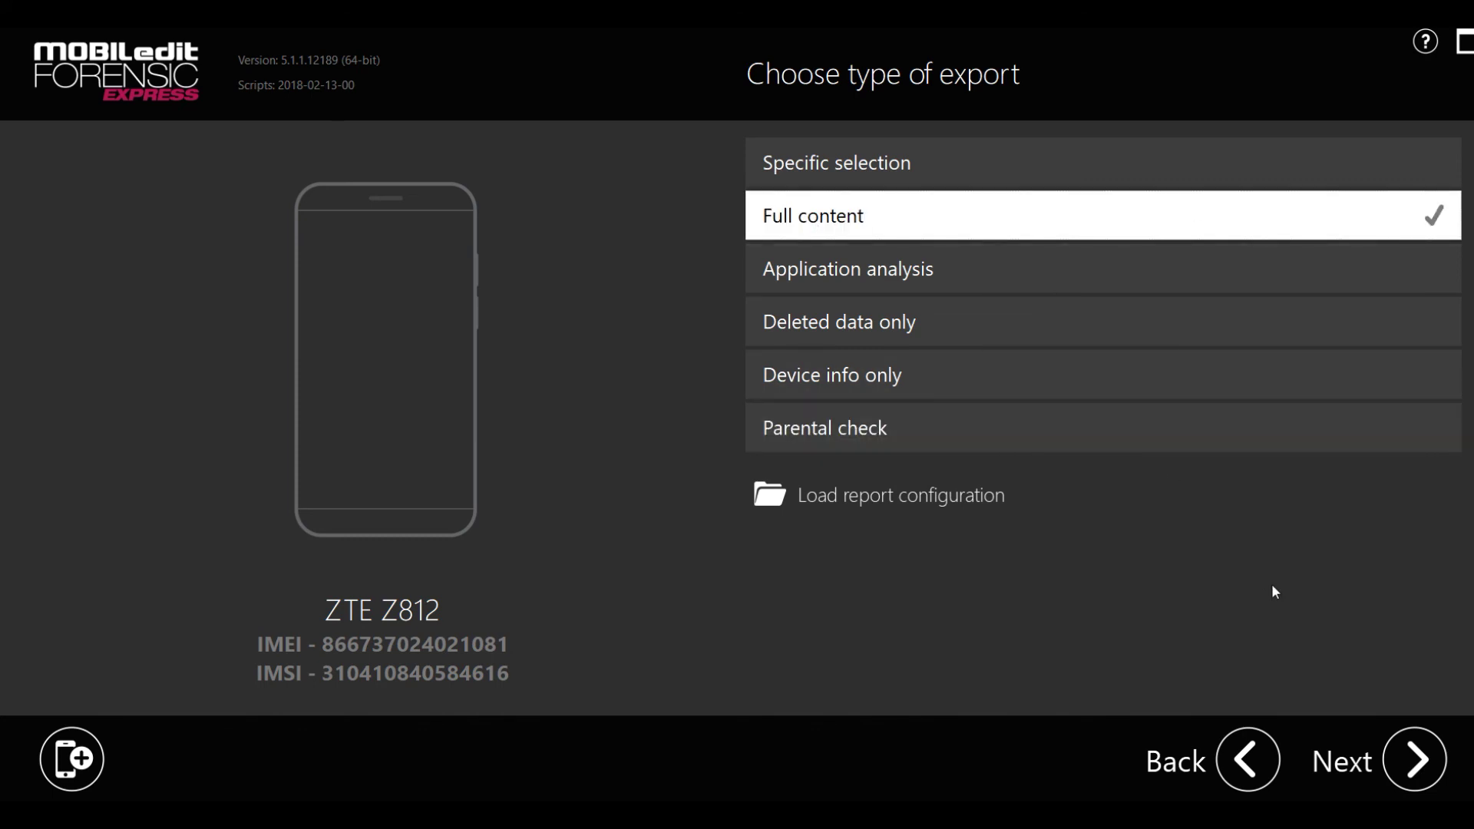
{"action": "left_click", "coordinate": [1409, 784]}
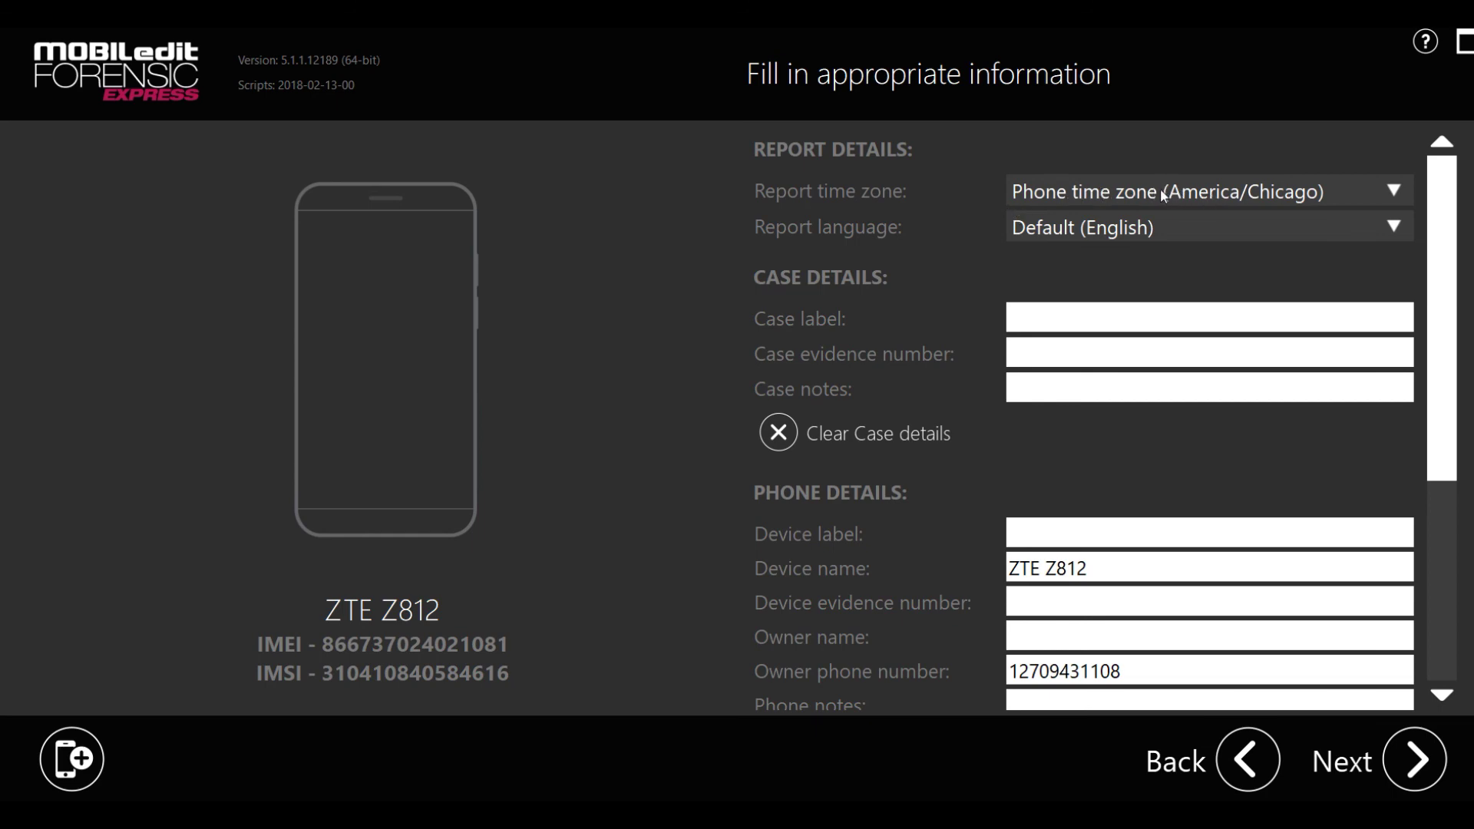
Browse the report time zone choices and review the case, phone and investigator detail fields.
{"action": "left_click", "coordinate": [1390, 188]}
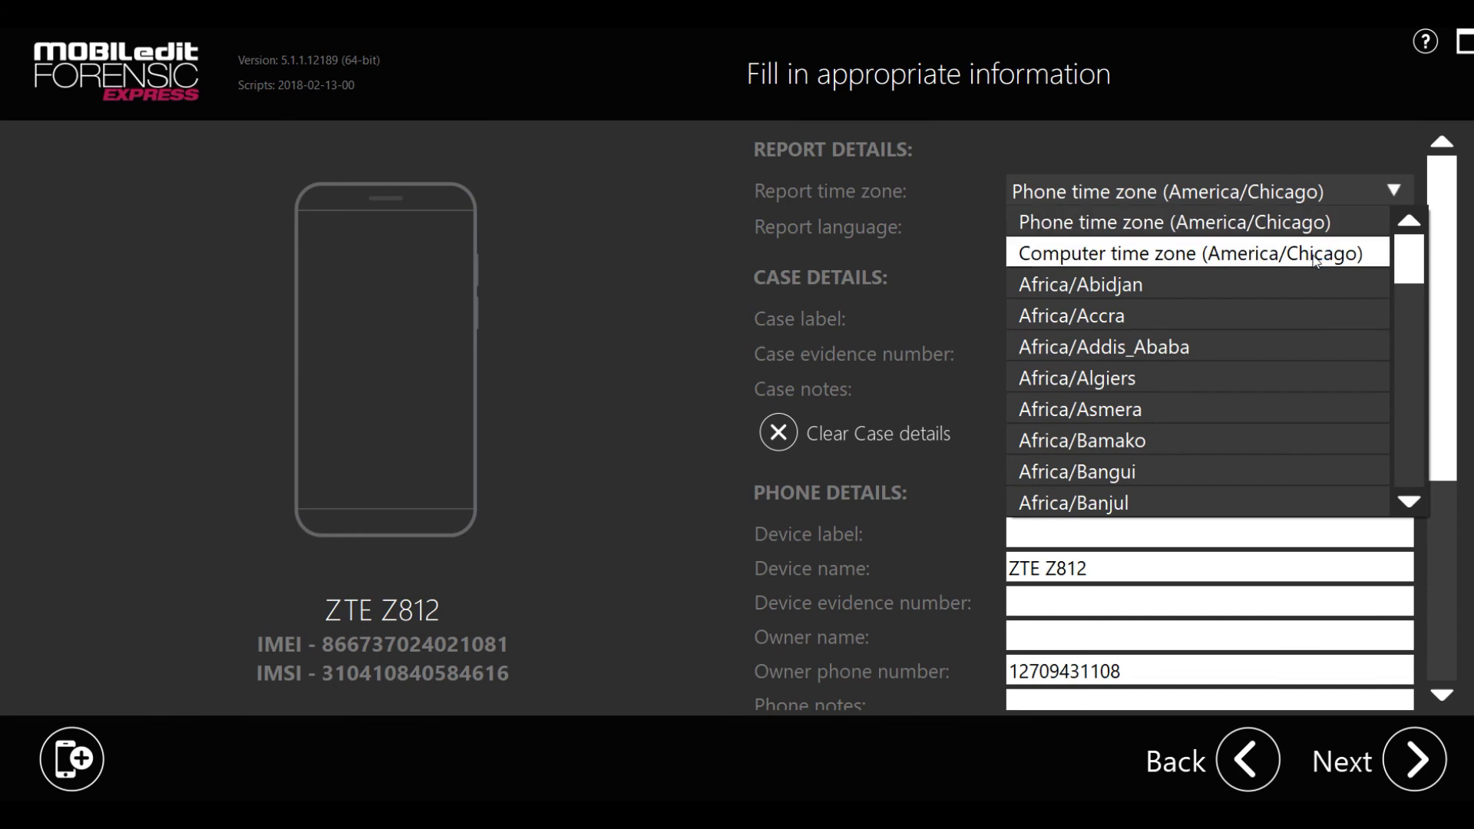
{"action": "left_click_drag", "start_coordinate": [1413, 270], "coordinate": [1440, 136]}
{"action": "left_click", "coordinate": [1313, 139]}
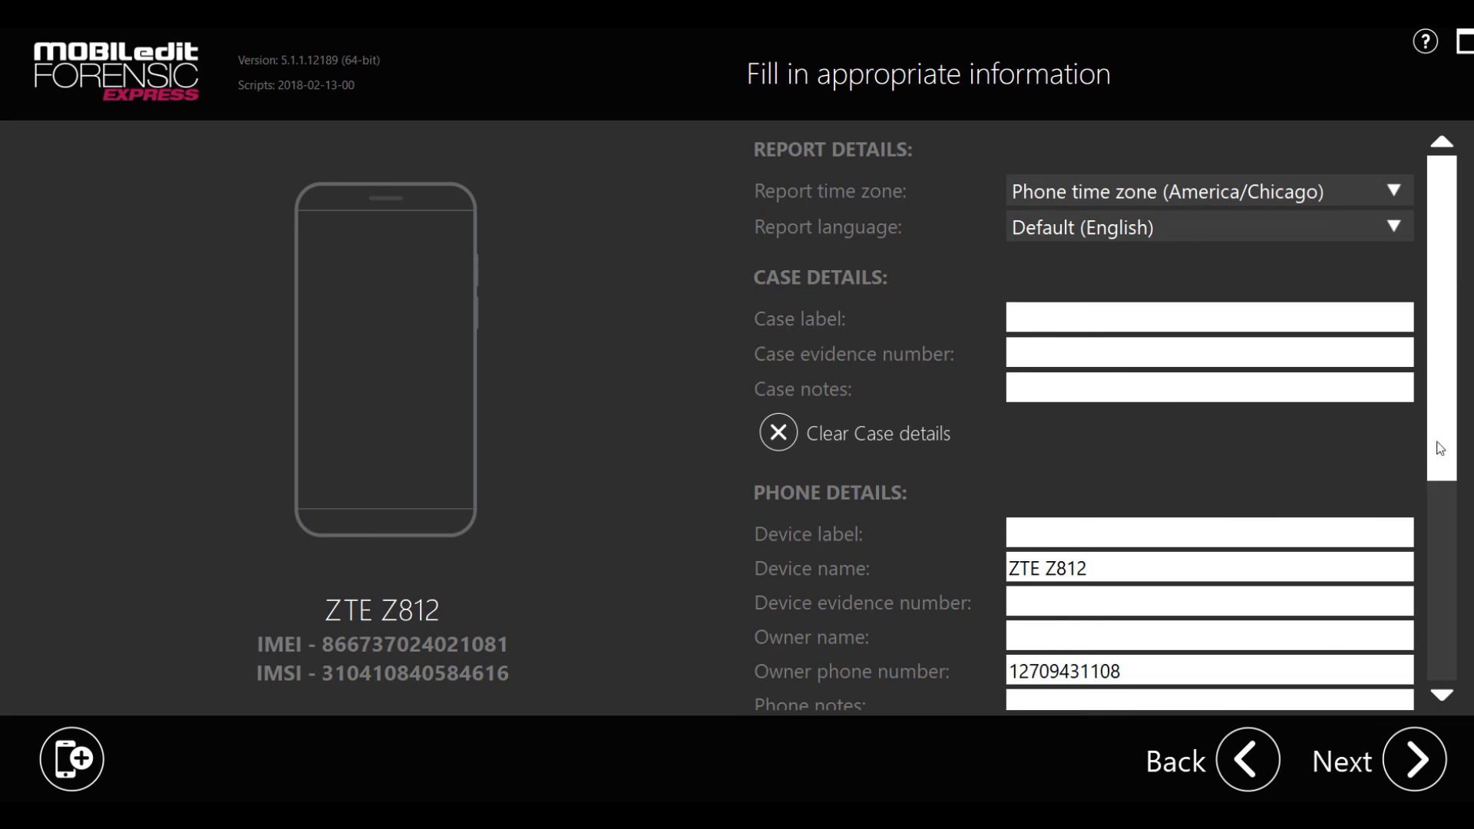
{"action": "left_click_drag", "start_coordinate": [1451, 442], "coordinate": [1445, 512]}
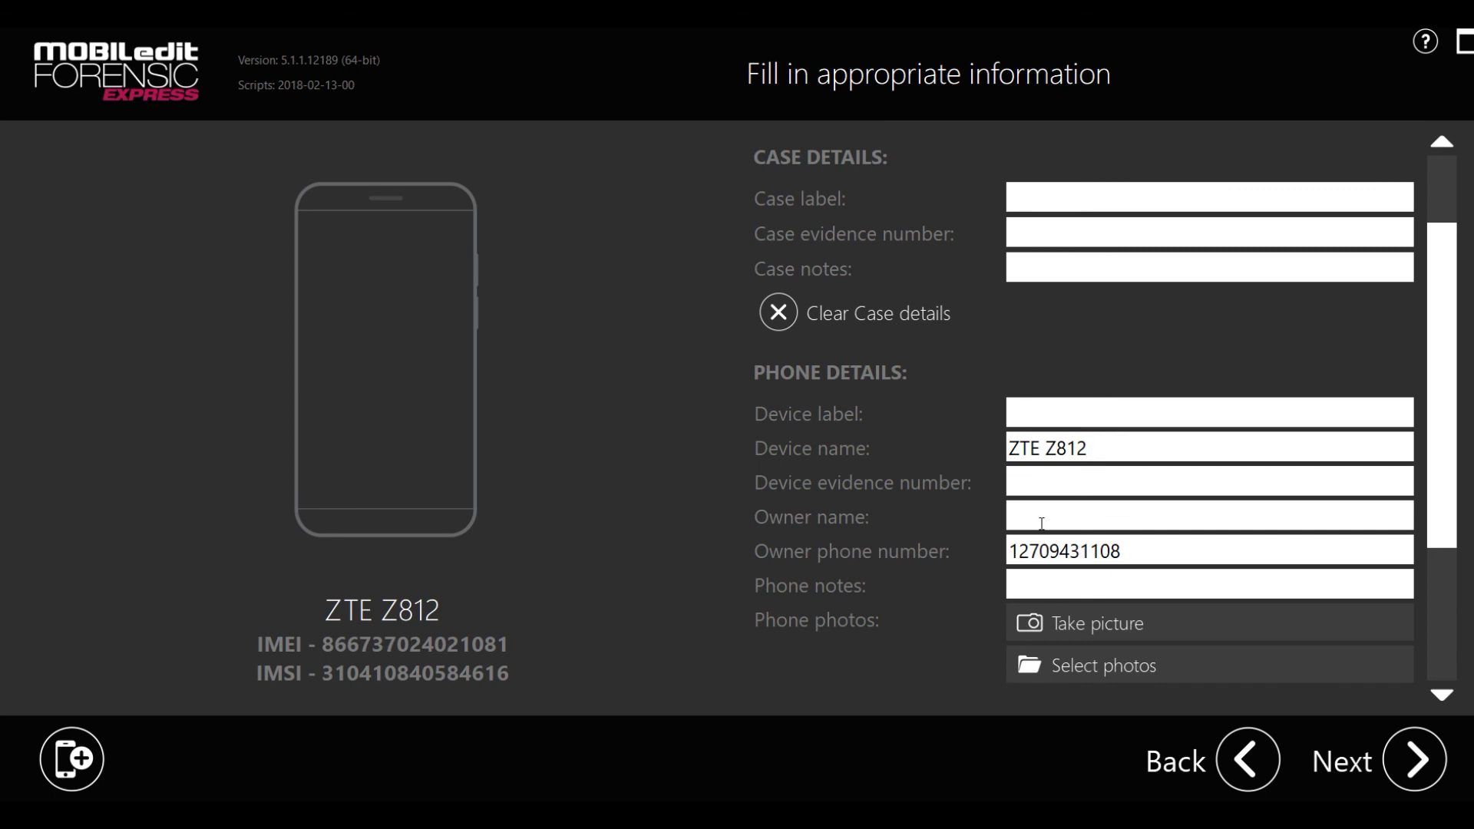
{"action": "left_click_drag", "start_coordinate": [1451, 502], "coordinate": [1456, 598]}
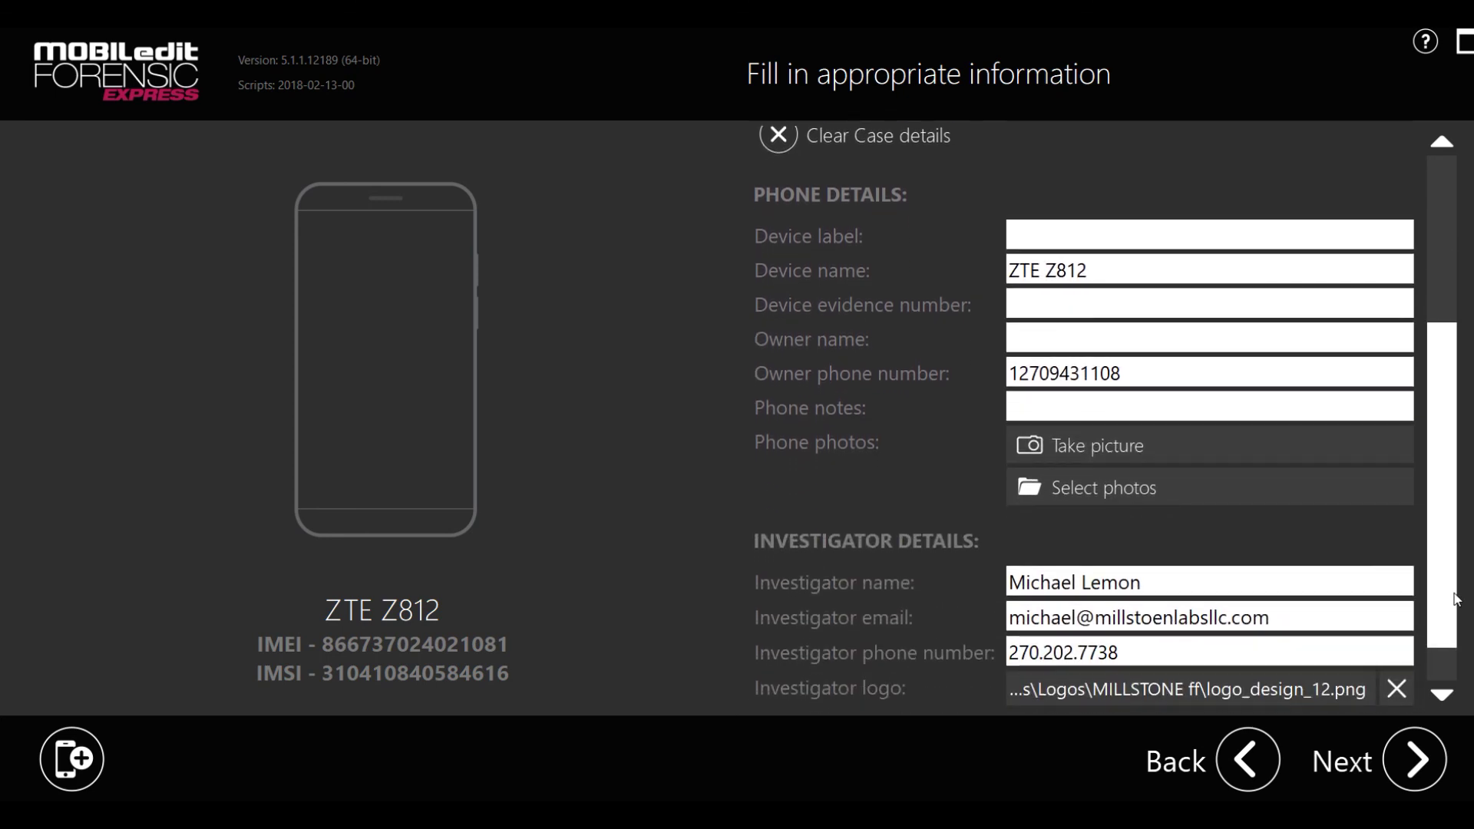
Try to take a picture of the phone, then open the phone photo file selection and cancel it.
{"action": "left_click", "coordinate": [1193, 466]}
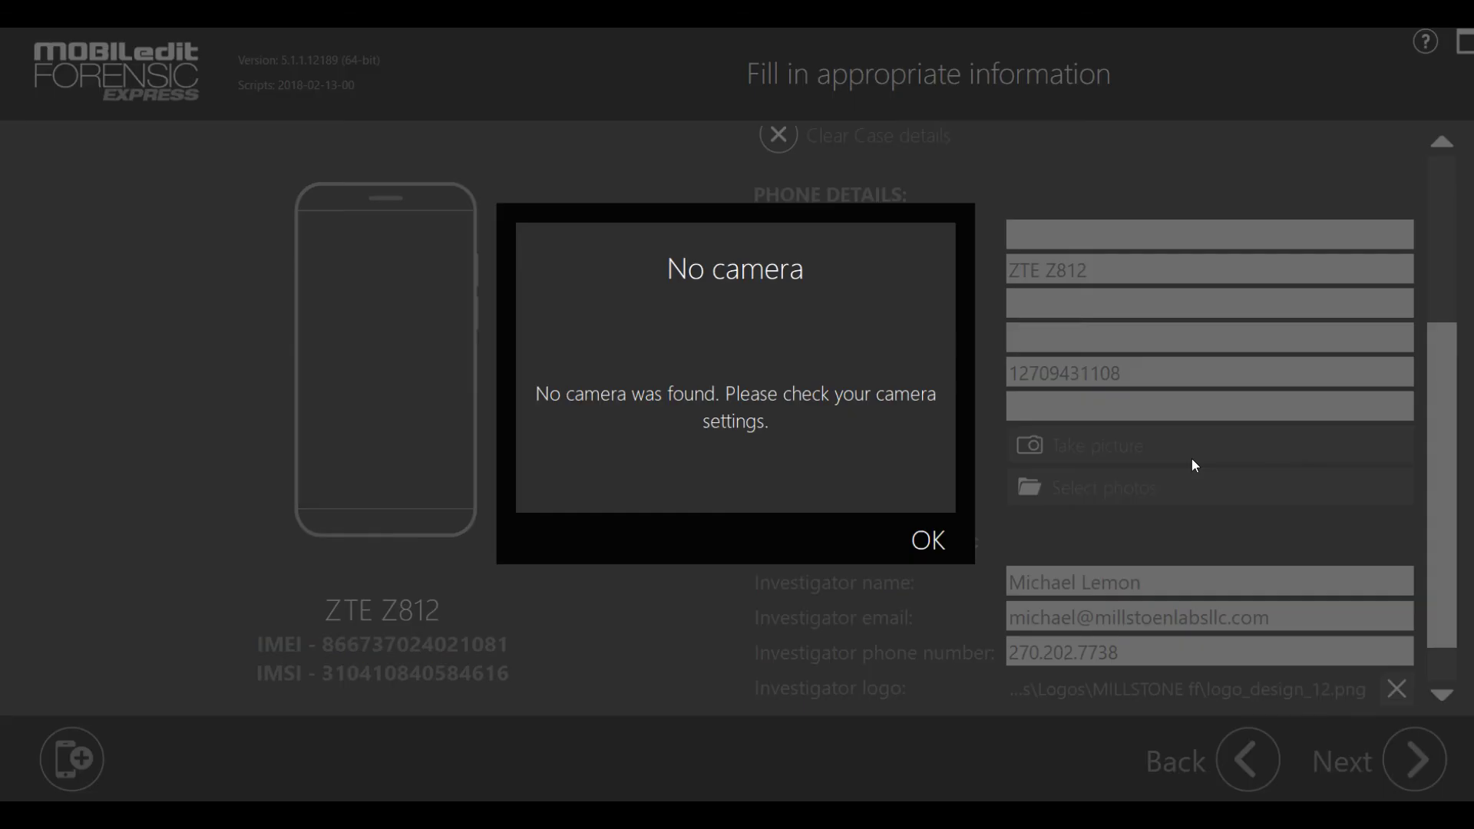
{"action": "left_click", "coordinate": [924, 546]}
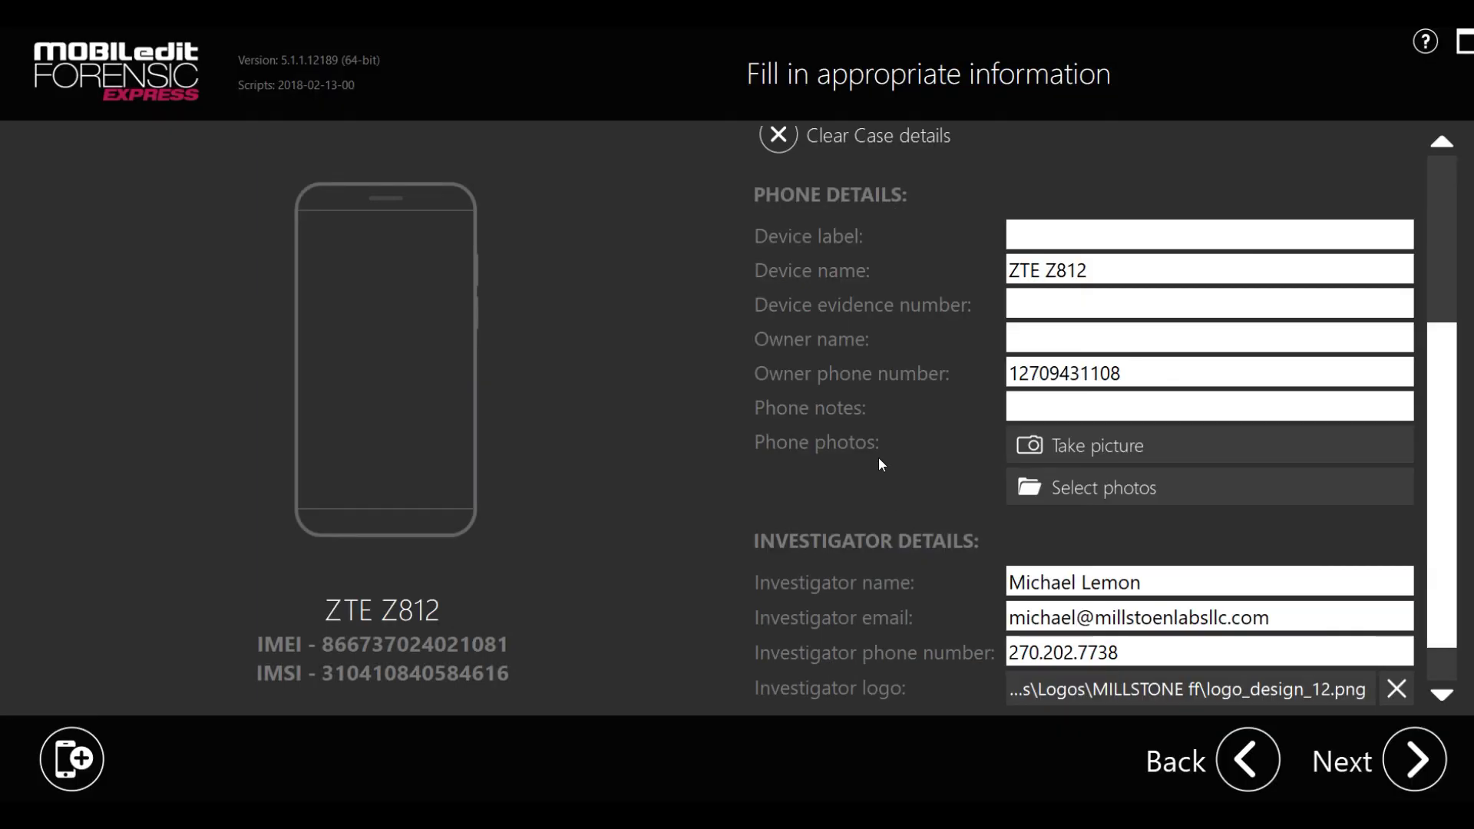
{"action": "left_click", "coordinate": [1076, 495]}
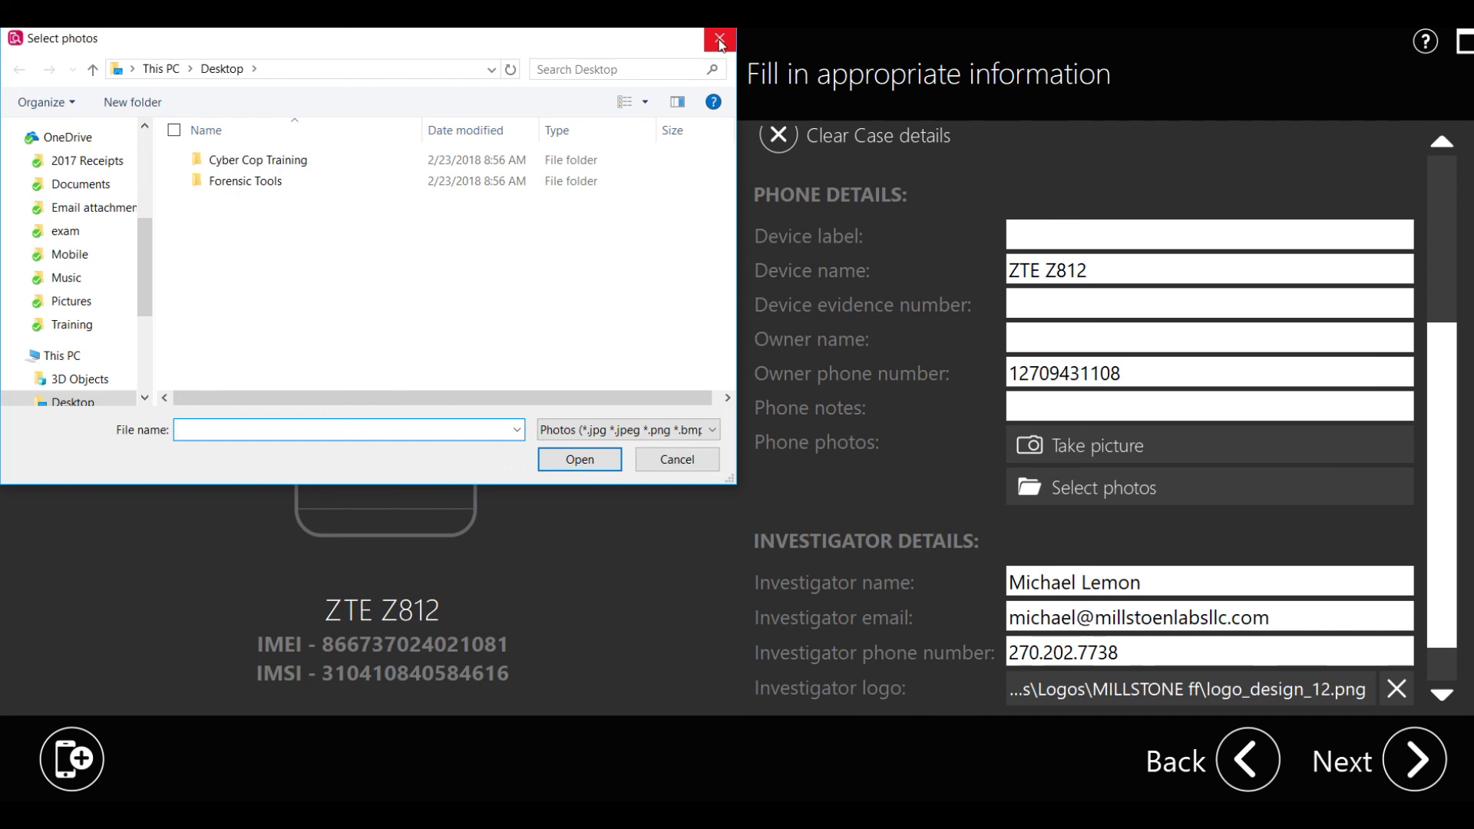
{"action": "left_click", "coordinate": [720, 40]}
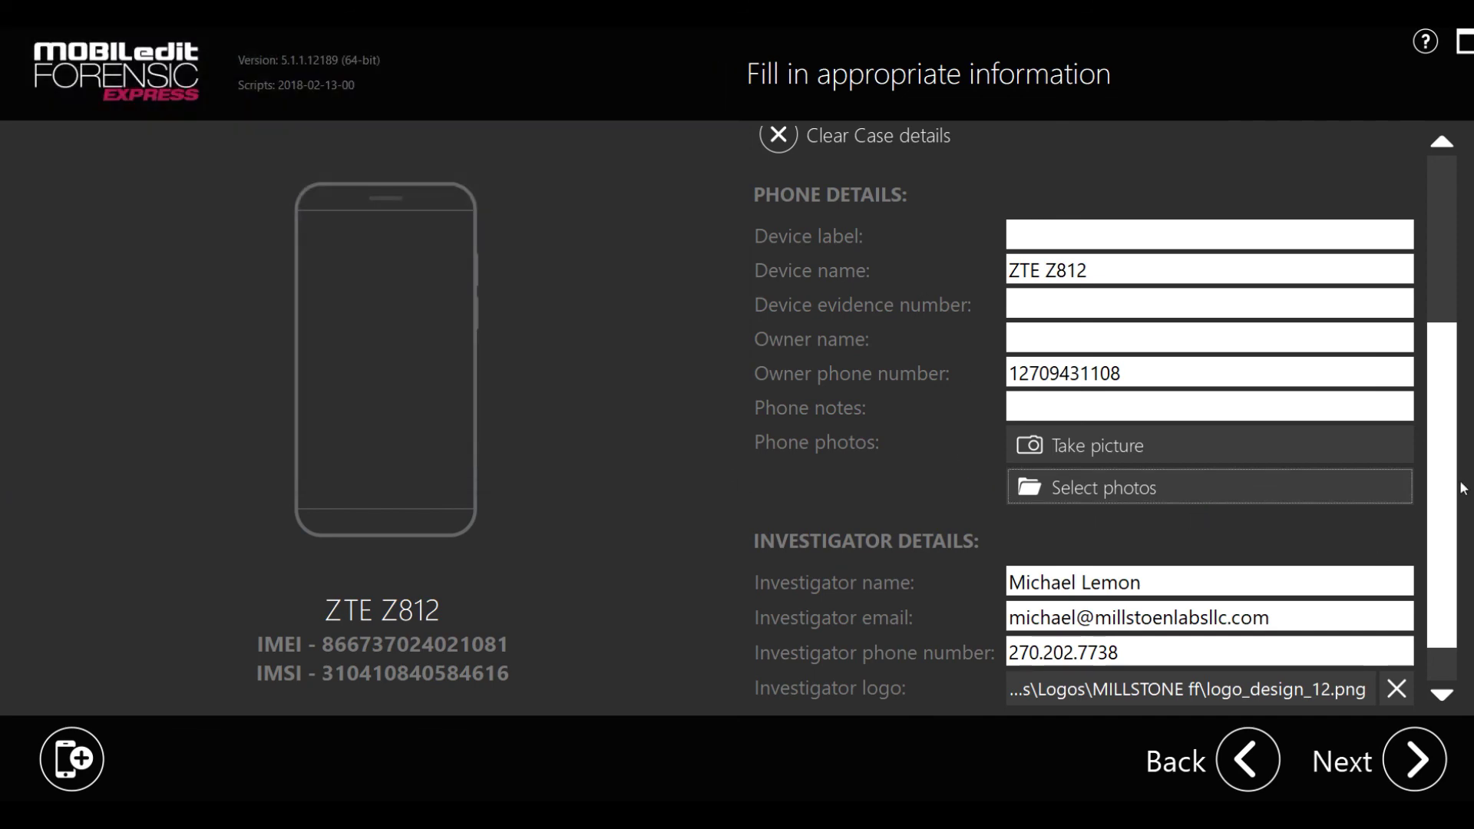
Continue to the output formats and examine the settings offered for the PDF, MS Excel and export formats.
{"action": "scroll", "coordinate": [1429, 567], "scroll_direction": "down", "scroll_amount": 2}
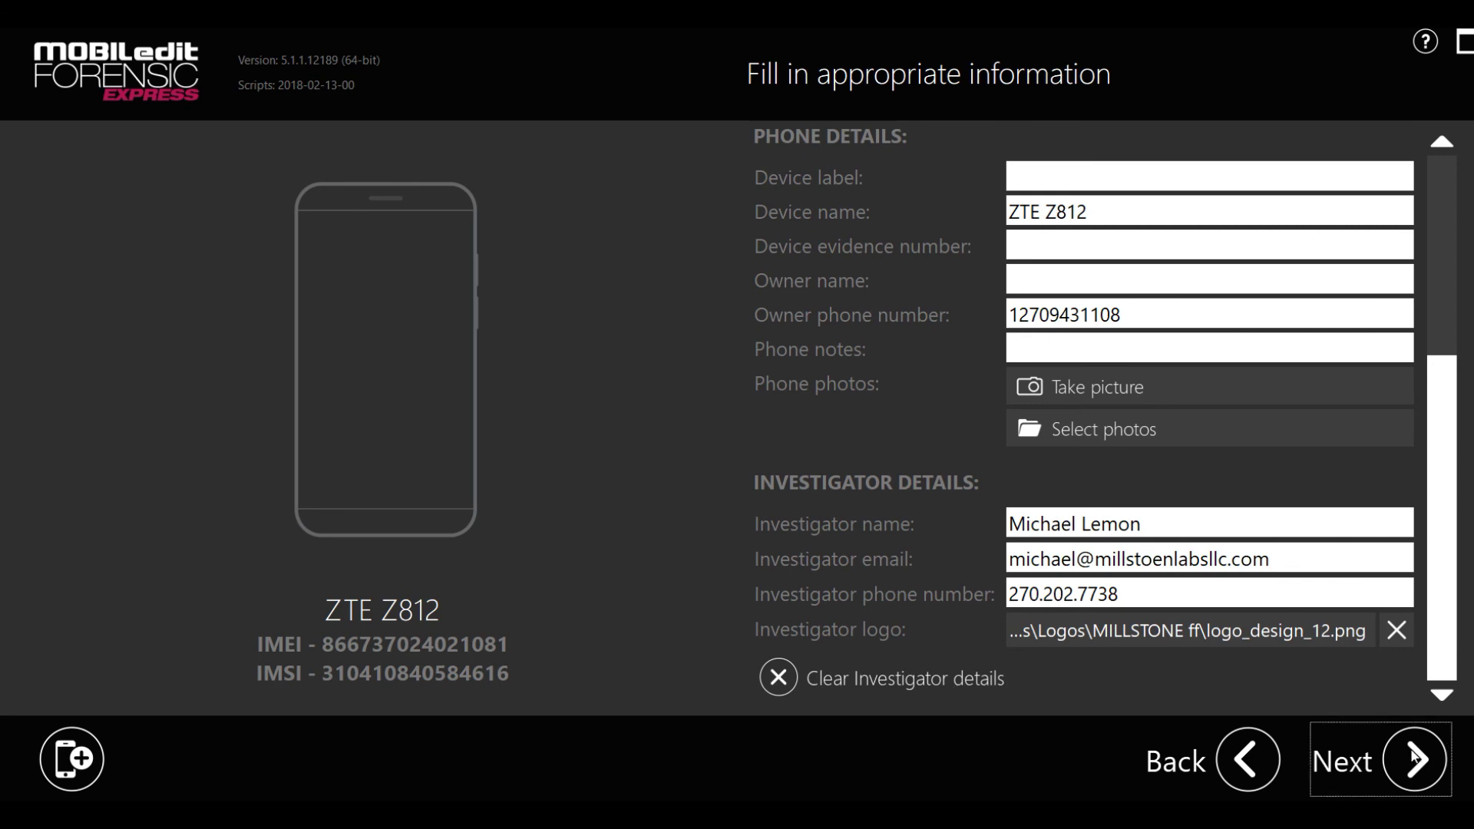
{"action": "left_click", "coordinate": [1446, 753]}
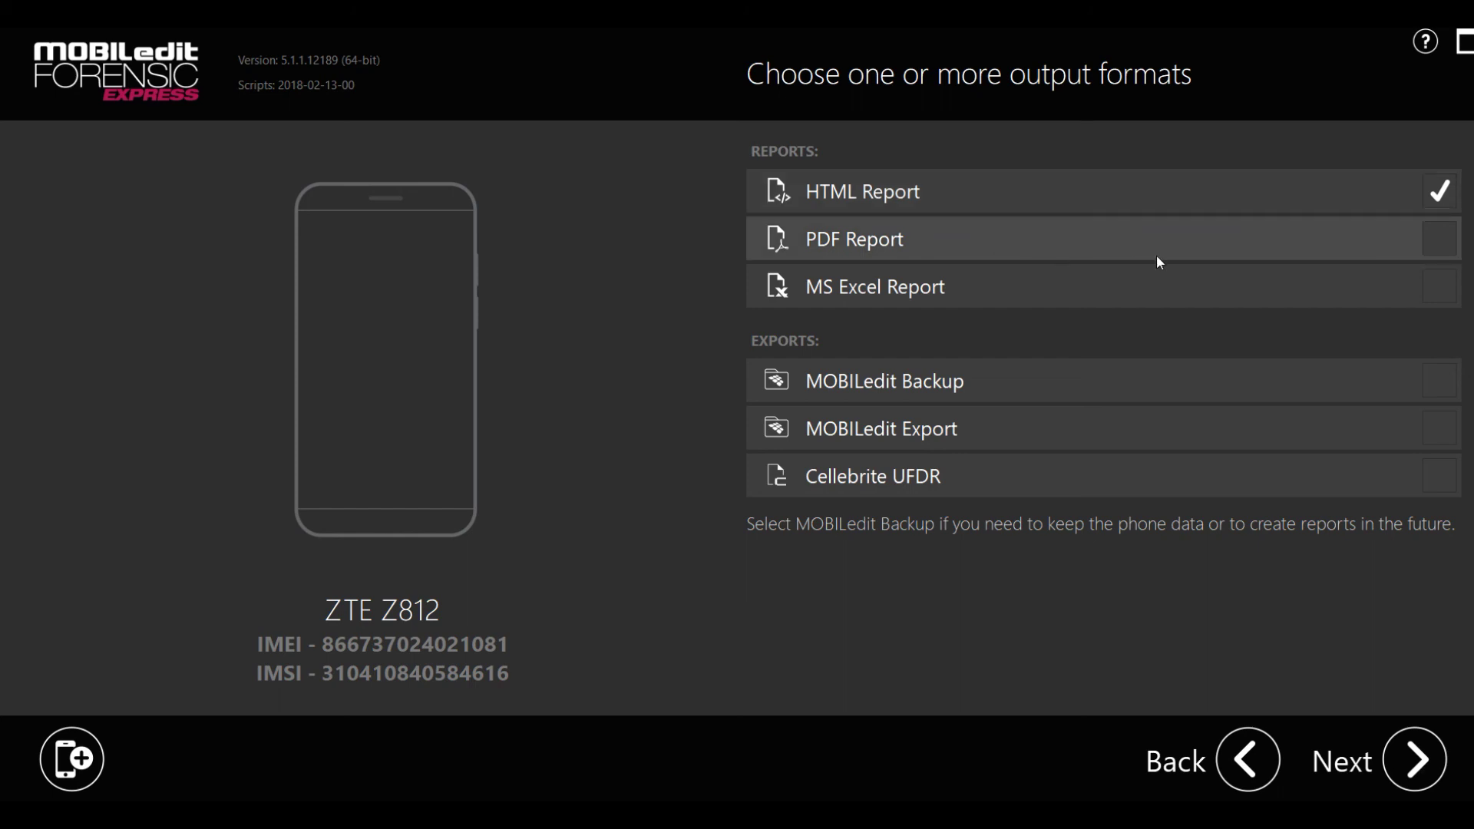
{"action": "left_click", "coordinate": [1440, 239]}
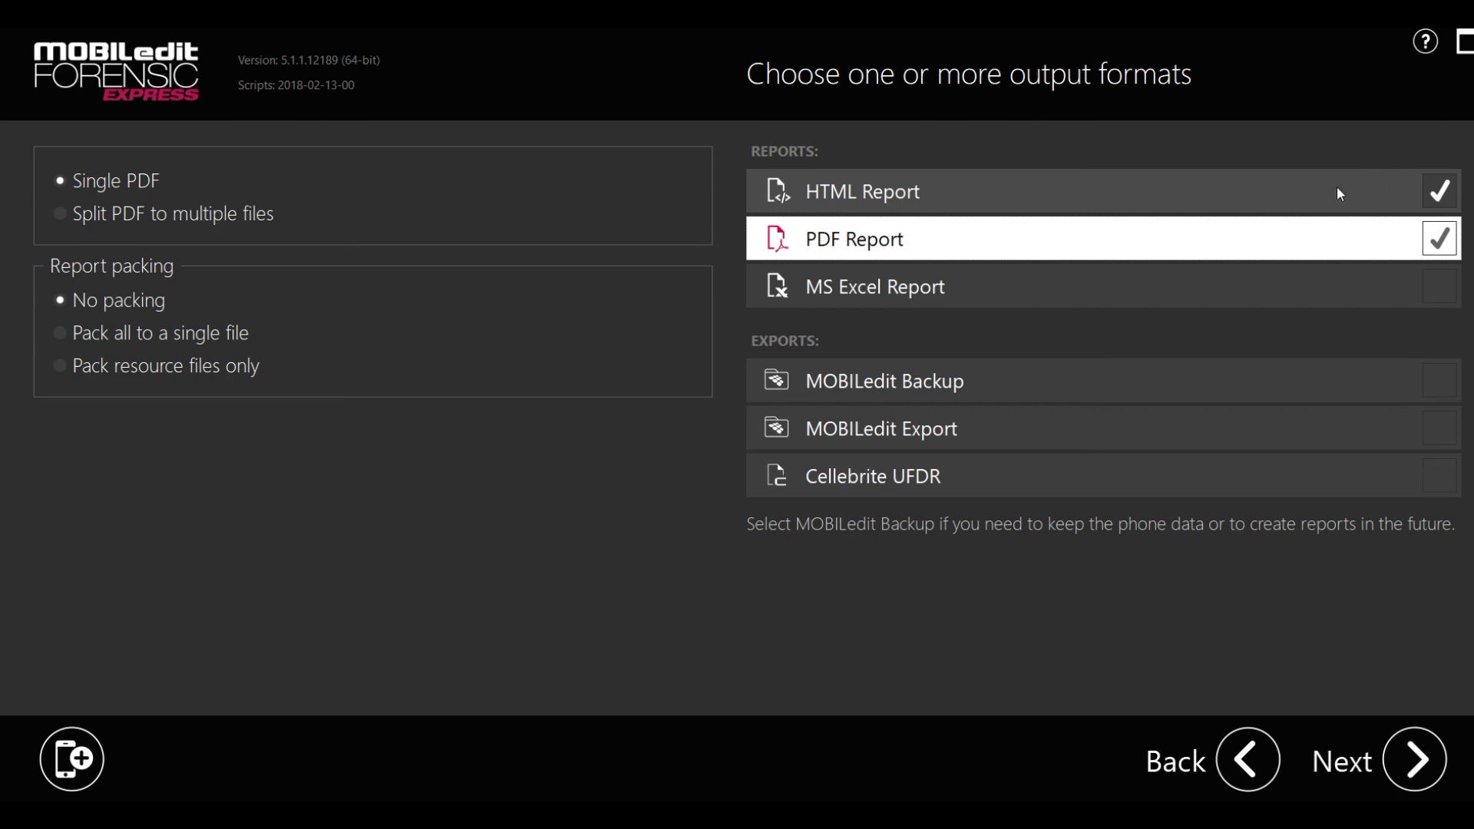
{"action": "left_click", "coordinate": [1436, 242]}
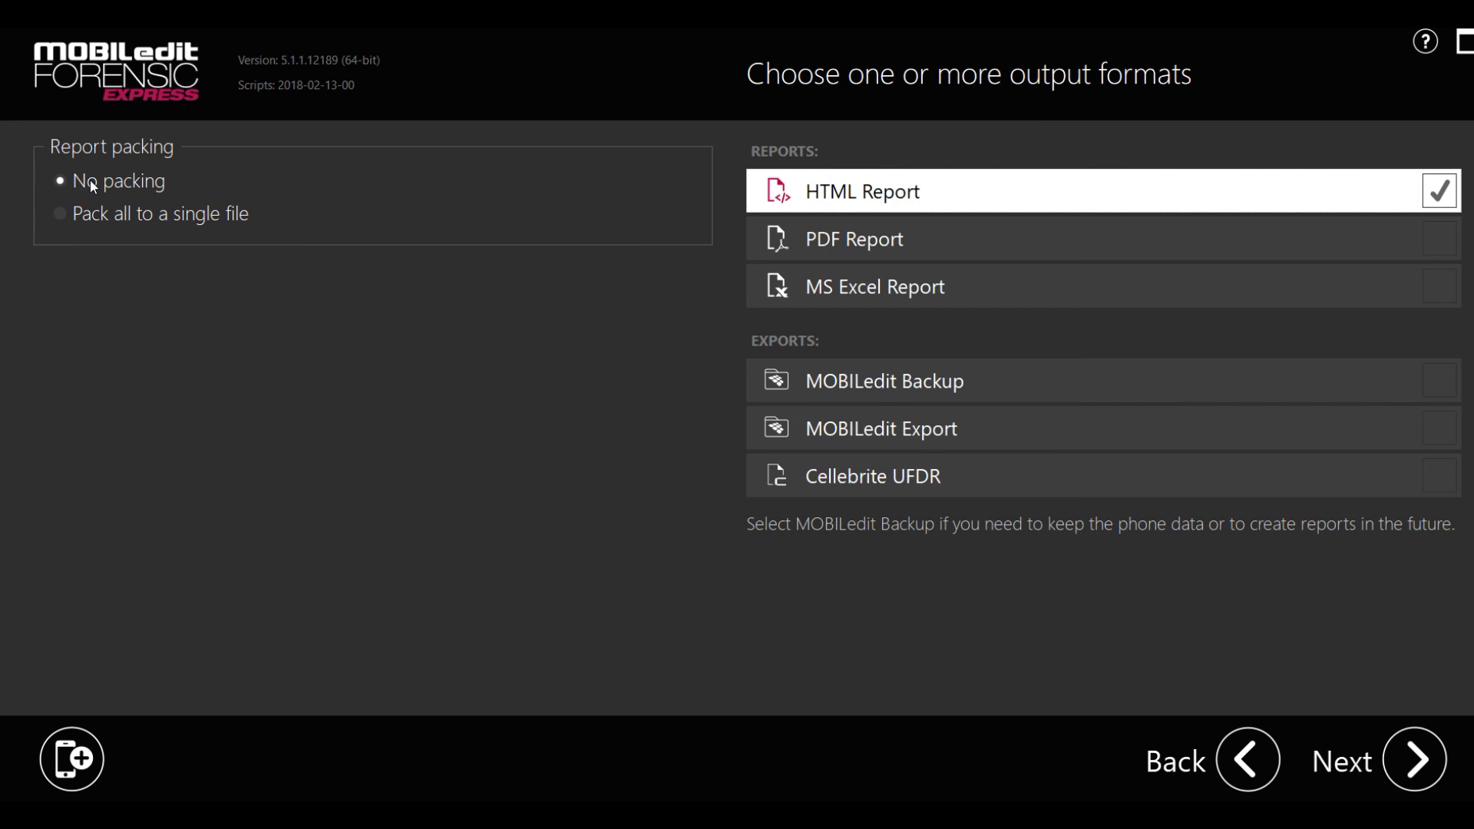
{"action": "left_click", "coordinate": [829, 247]}
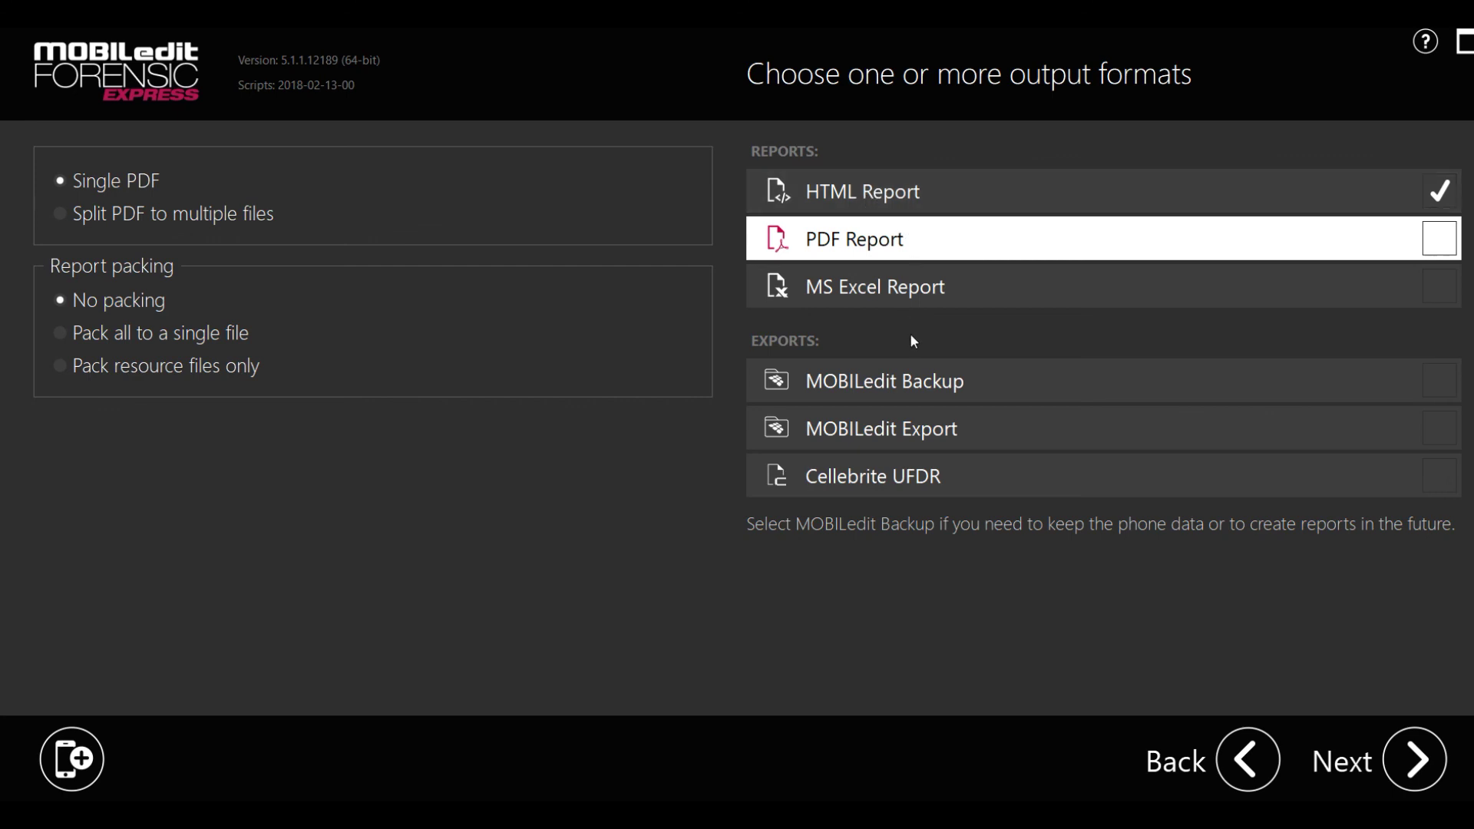
{"action": "left_click", "coordinate": [996, 286]}
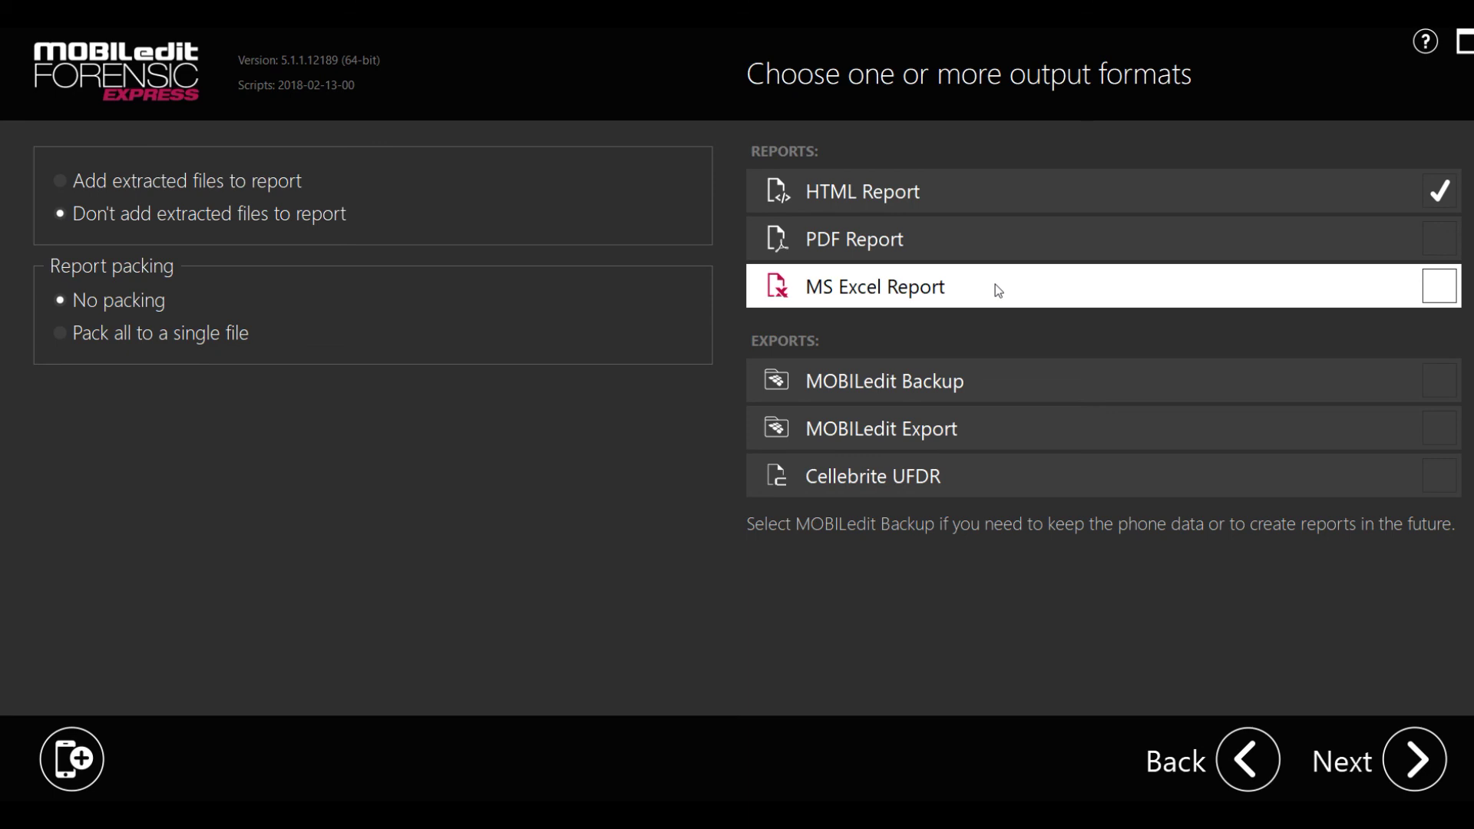
{"action": "left_click", "coordinate": [1063, 379]}
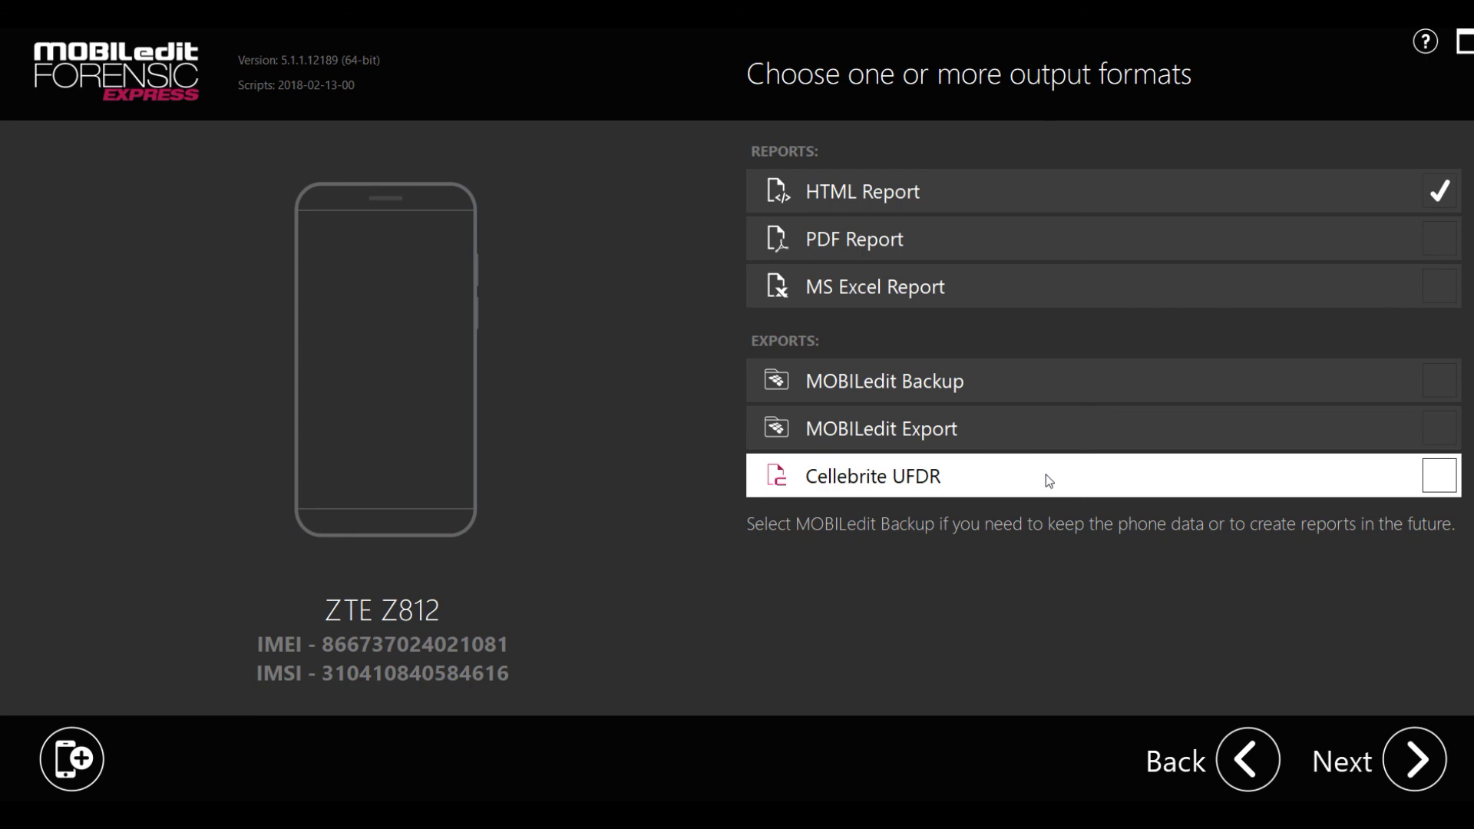
Keep HTML Report with no packing as the only output format and continue.
{"action": "left_click", "coordinate": [1168, 205]}
{"action": "left_click", "coordinate": [1432, 199]}
{"action": "left_click", "coordinate": [1433, 200]}
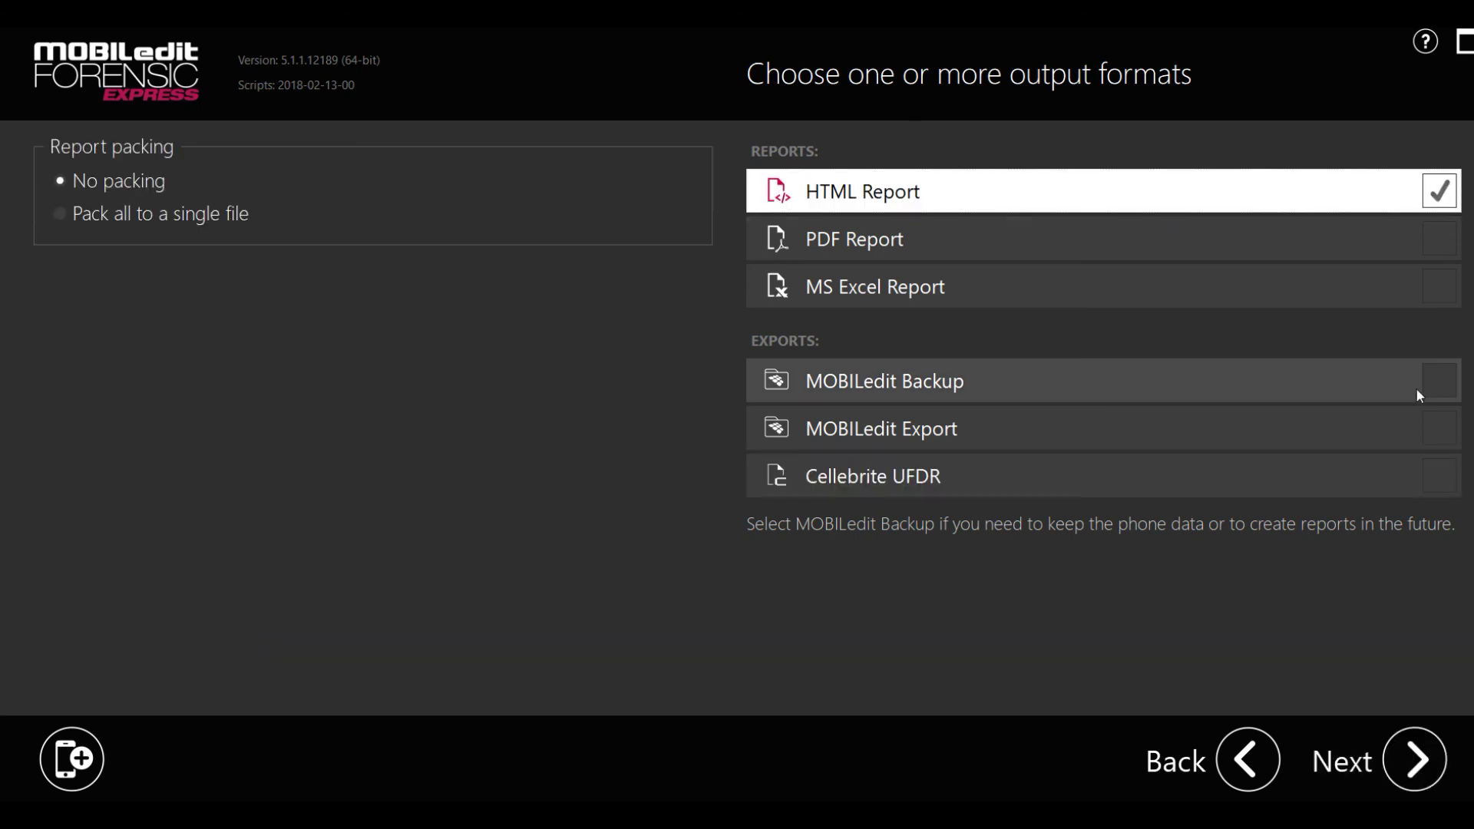
{"action": "left_click", "coordinate": [1413, 772]}
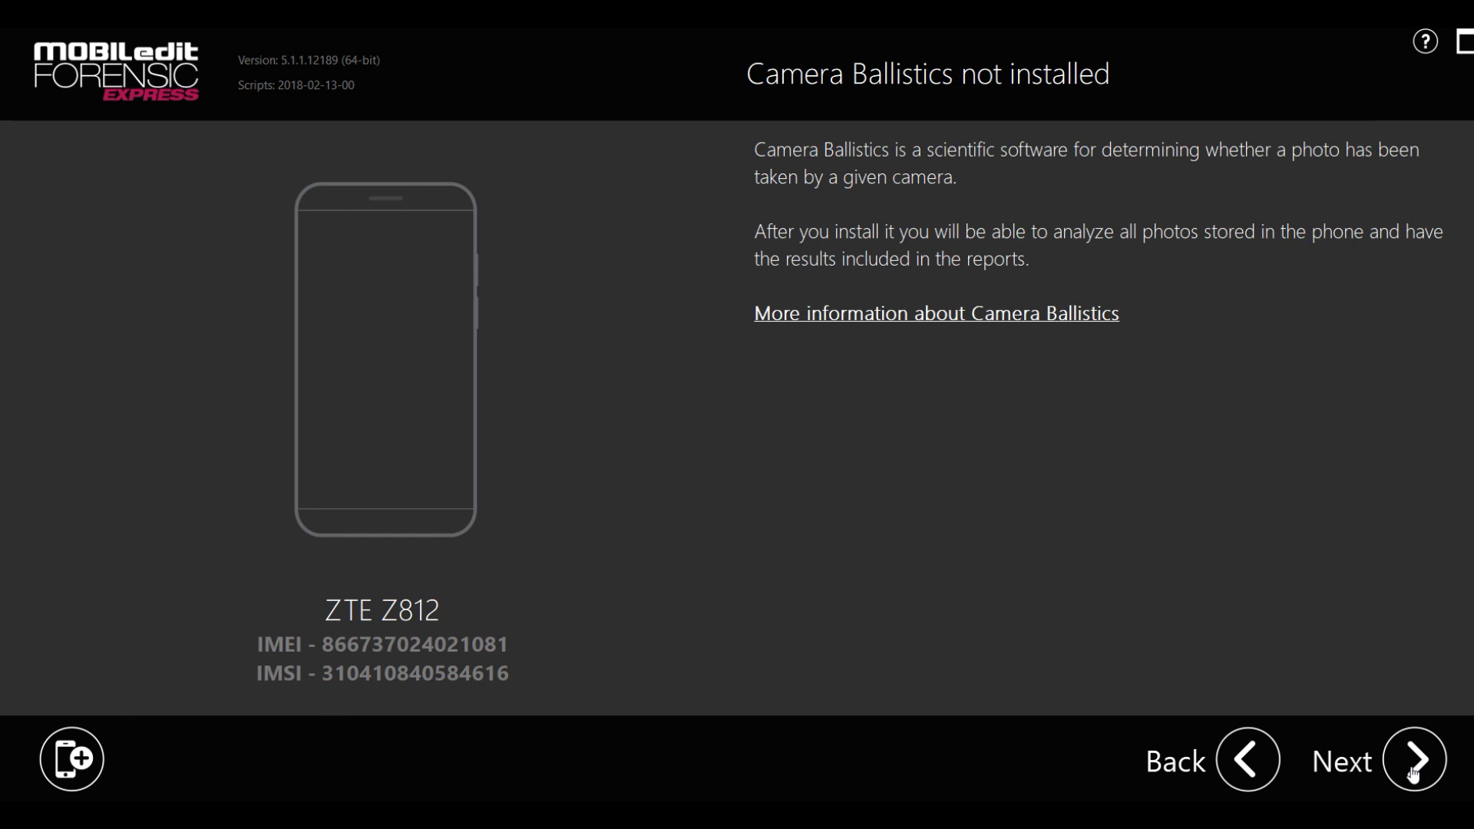
Set the Photo Recognizer to highlight mode and select the Currency, Documents, Drugs, Nudity and Weapons categories.
{"action": "left_click", "coordinate": [1412, 774]}
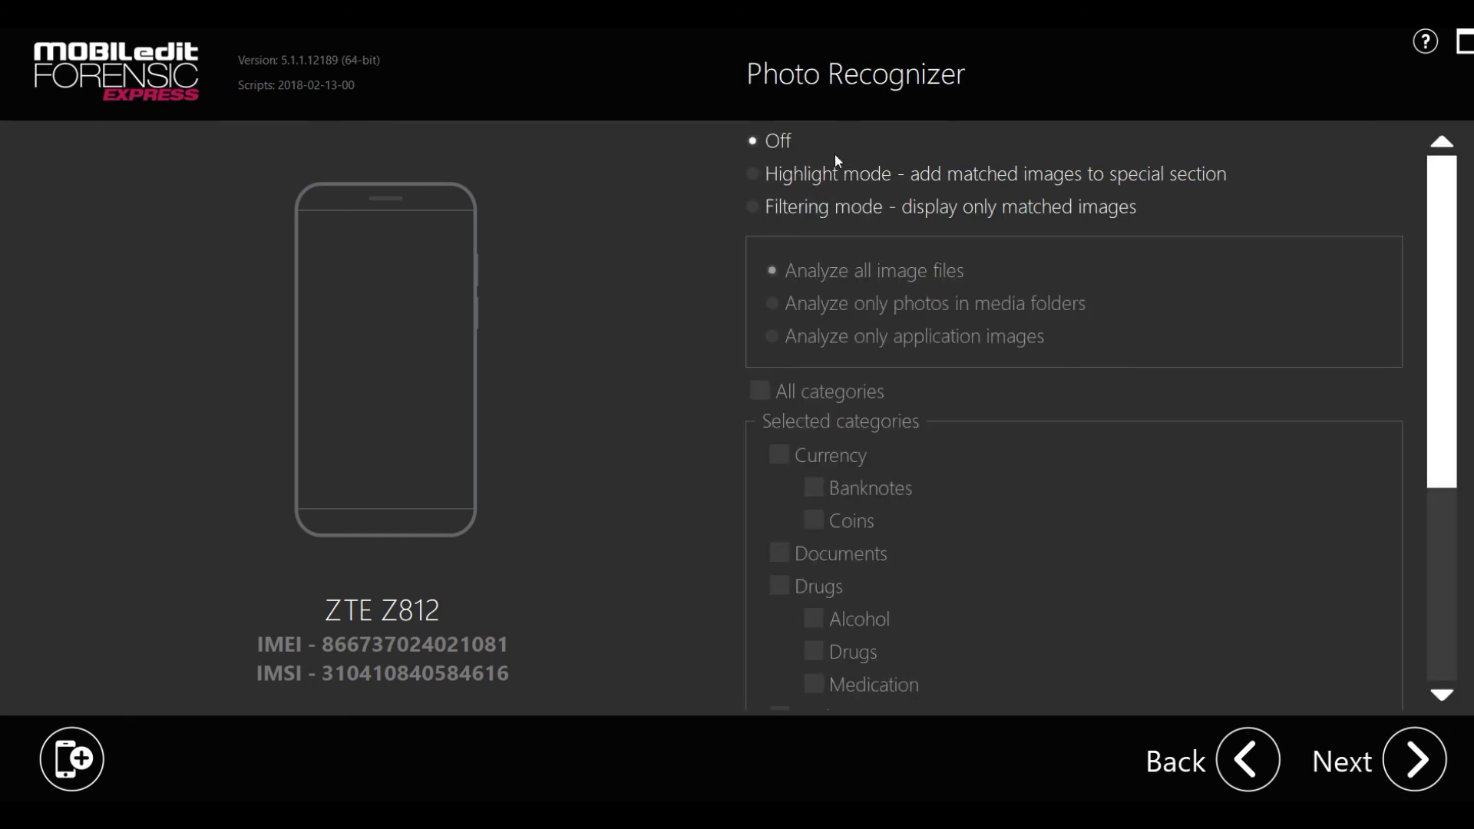
{"action": "left_click", "coordinate": [757, 174]}
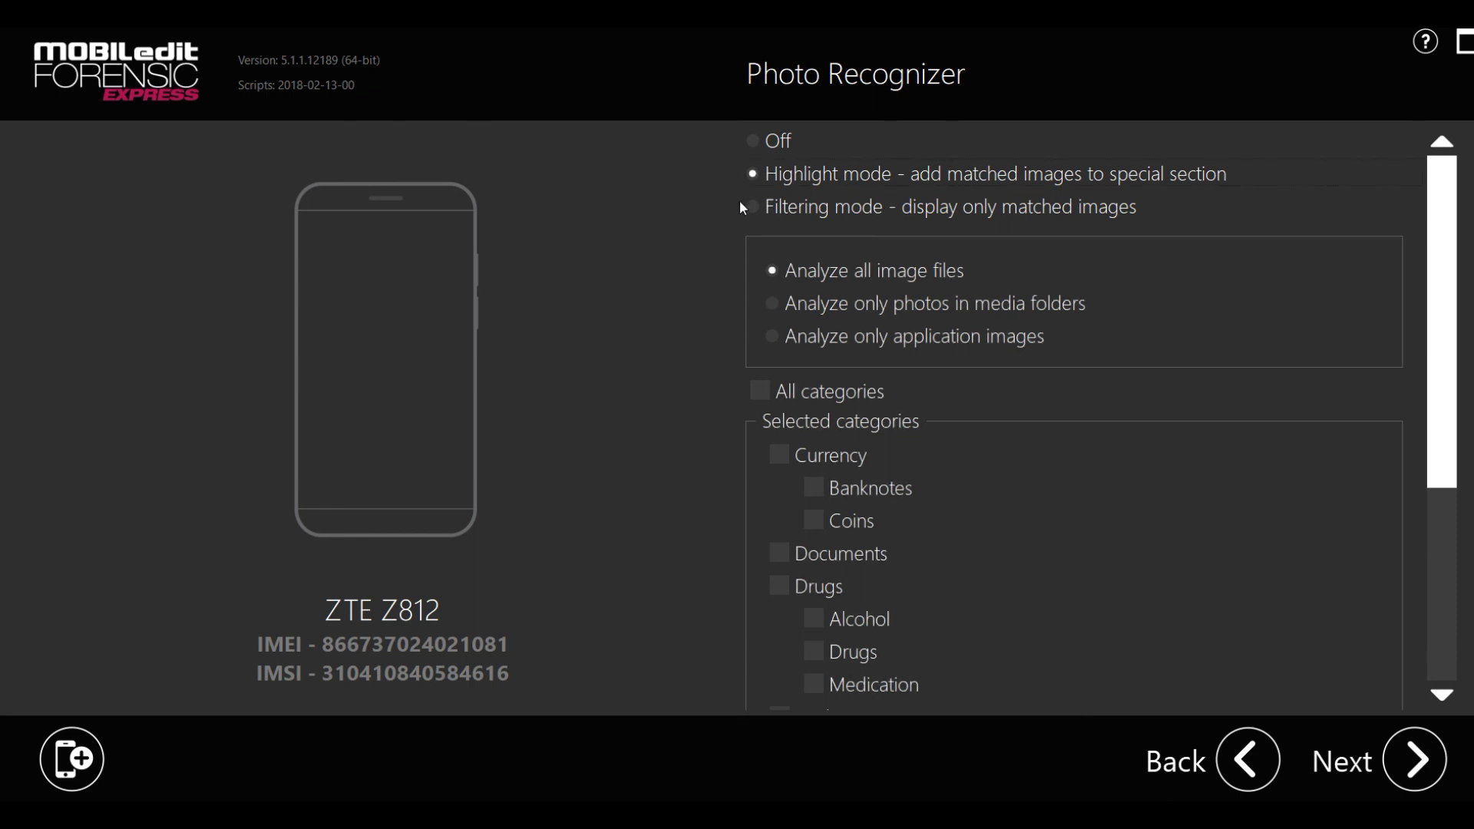
{"action": "left_click_drag", "start_coordinate": [1438, 395], "coordinate": [1437, 489]}
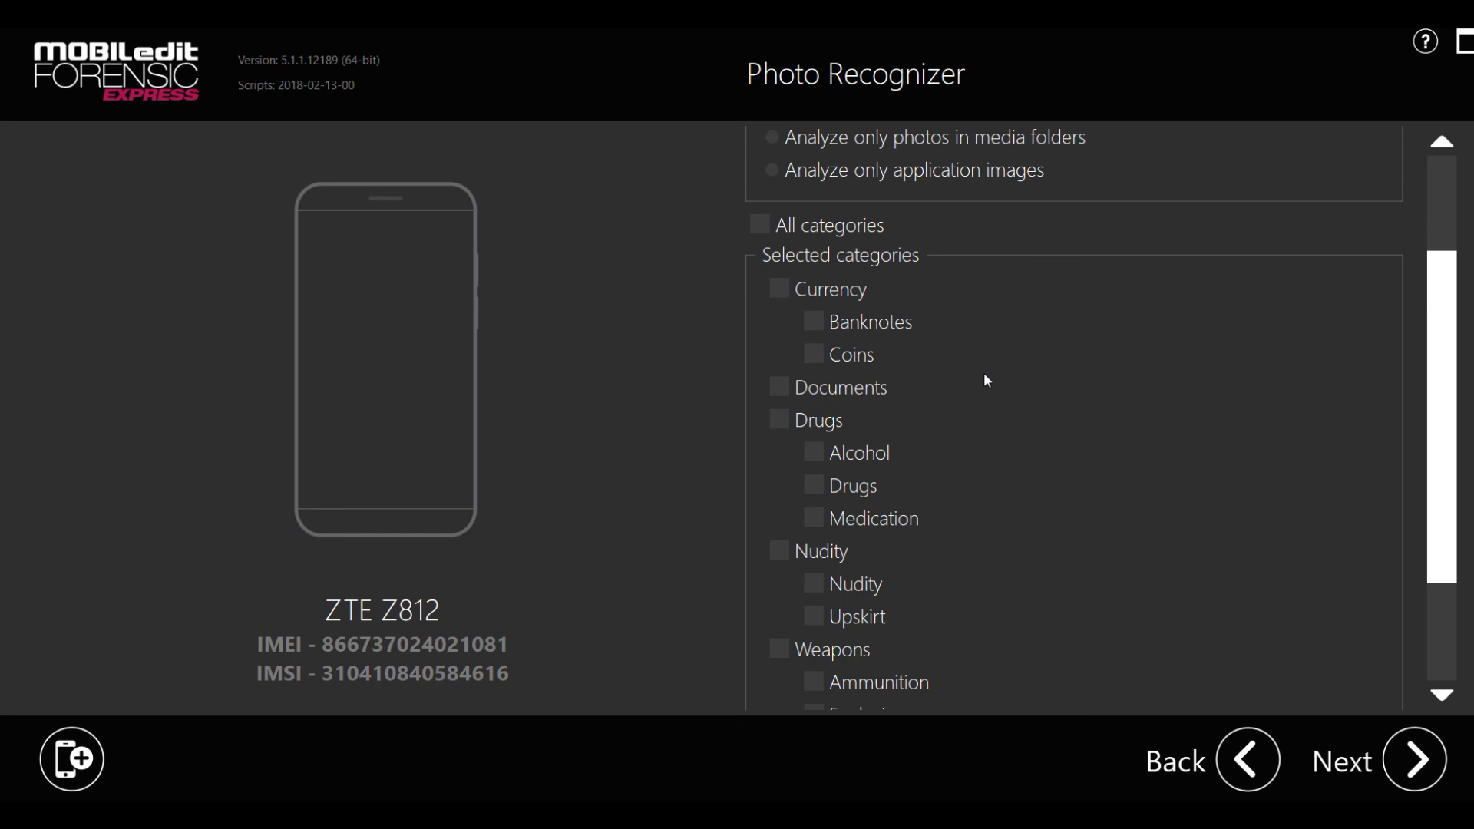
{"action": "left_click", "coordinate": [780, 420]}
{"action": "left_click", "coordinate": [779, 550]}
{"action": "scroll", "coordinate": [1396, 551], "scroll_direction": "down", "scroll_amount": 2}
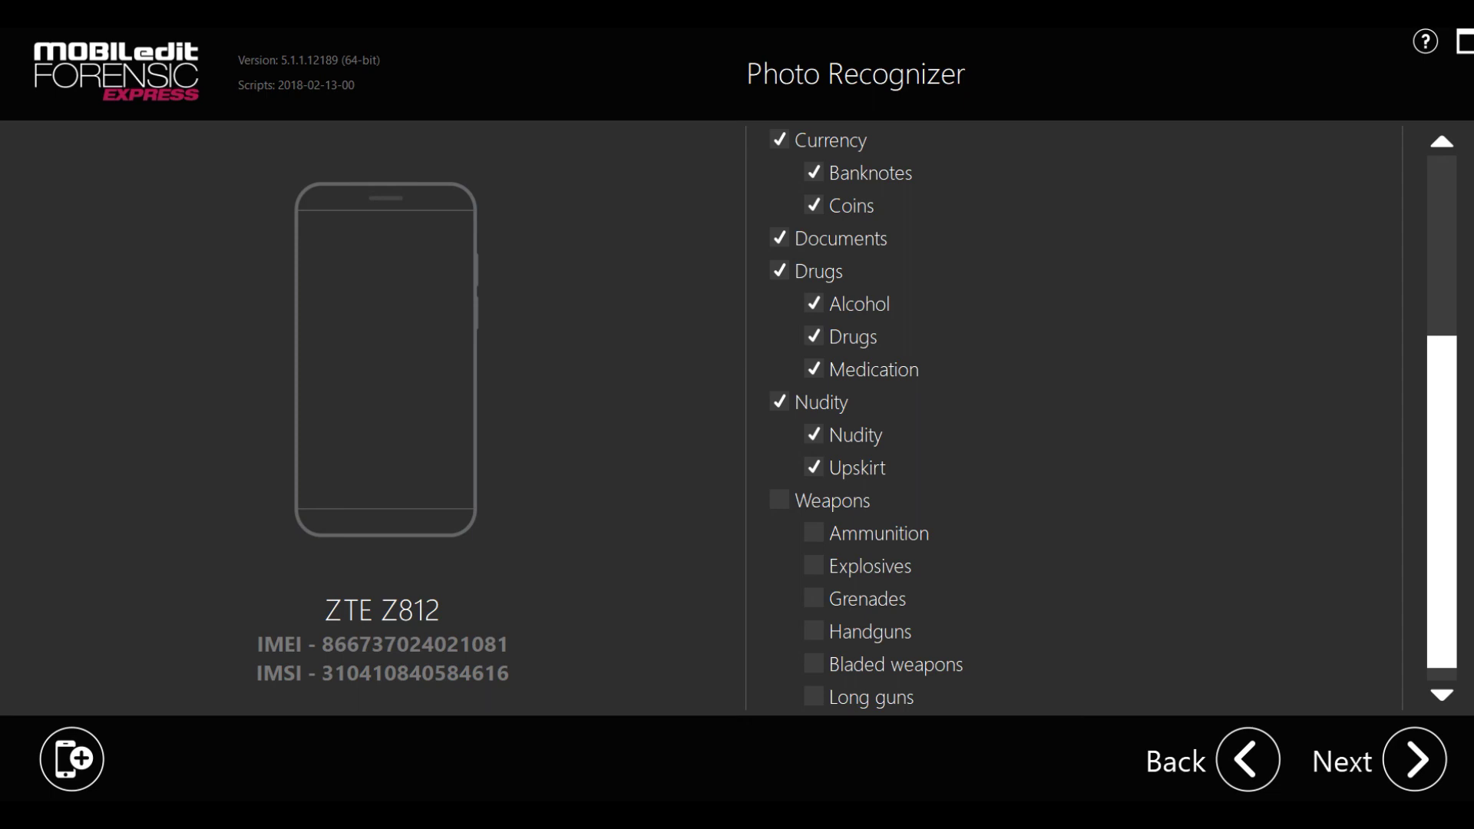
{"action": "left_click", "coordinate": [776, 503]}
Include all categories in the photo recognition and continue to the export name and destination.
{"action": "left_click_drag", "start_coordinate": [1430, 601], "coordinate": [1430, 421]}
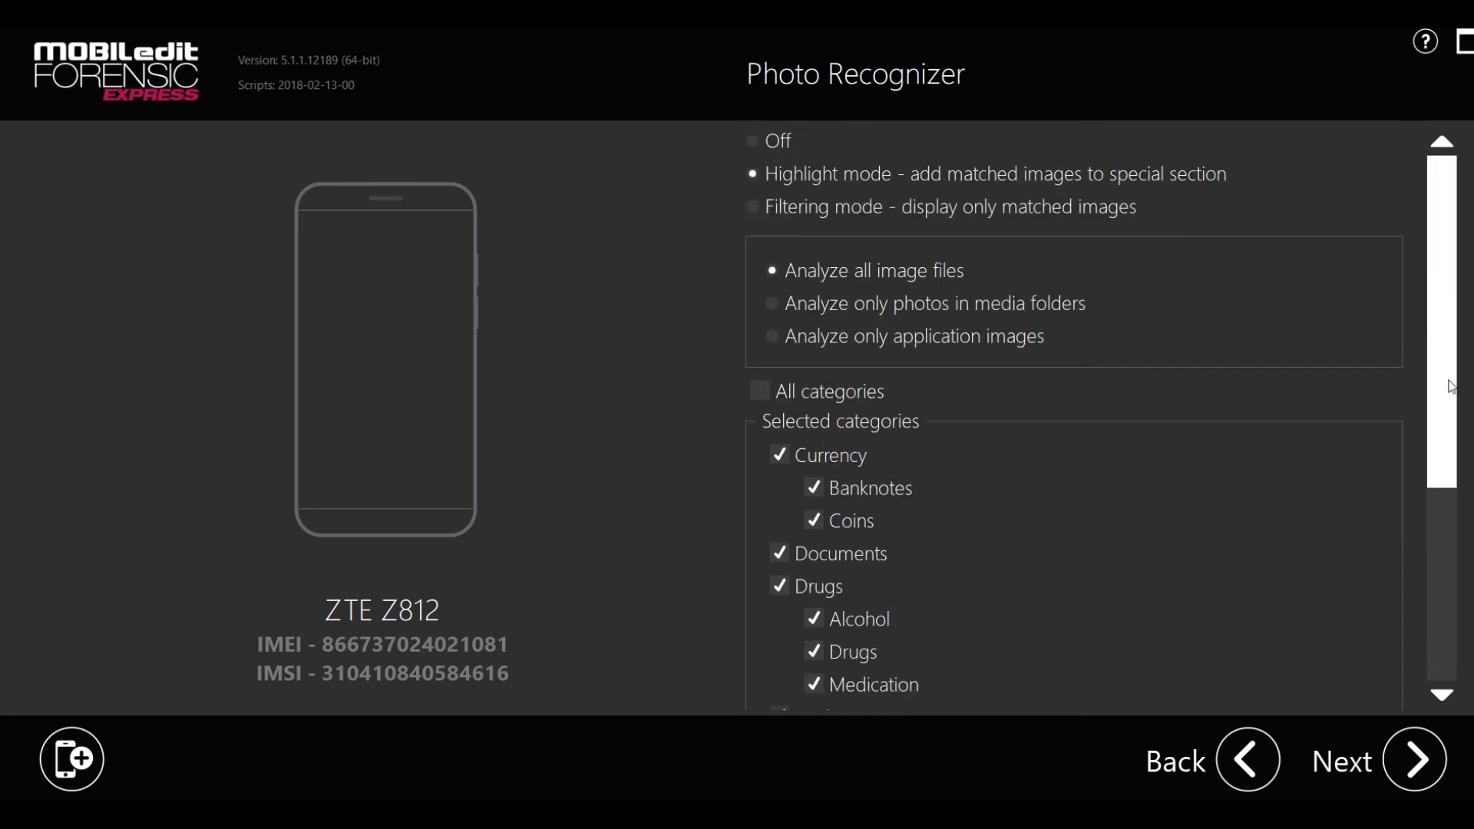
{"action": "left_click", "coordinate": [760, 393]}
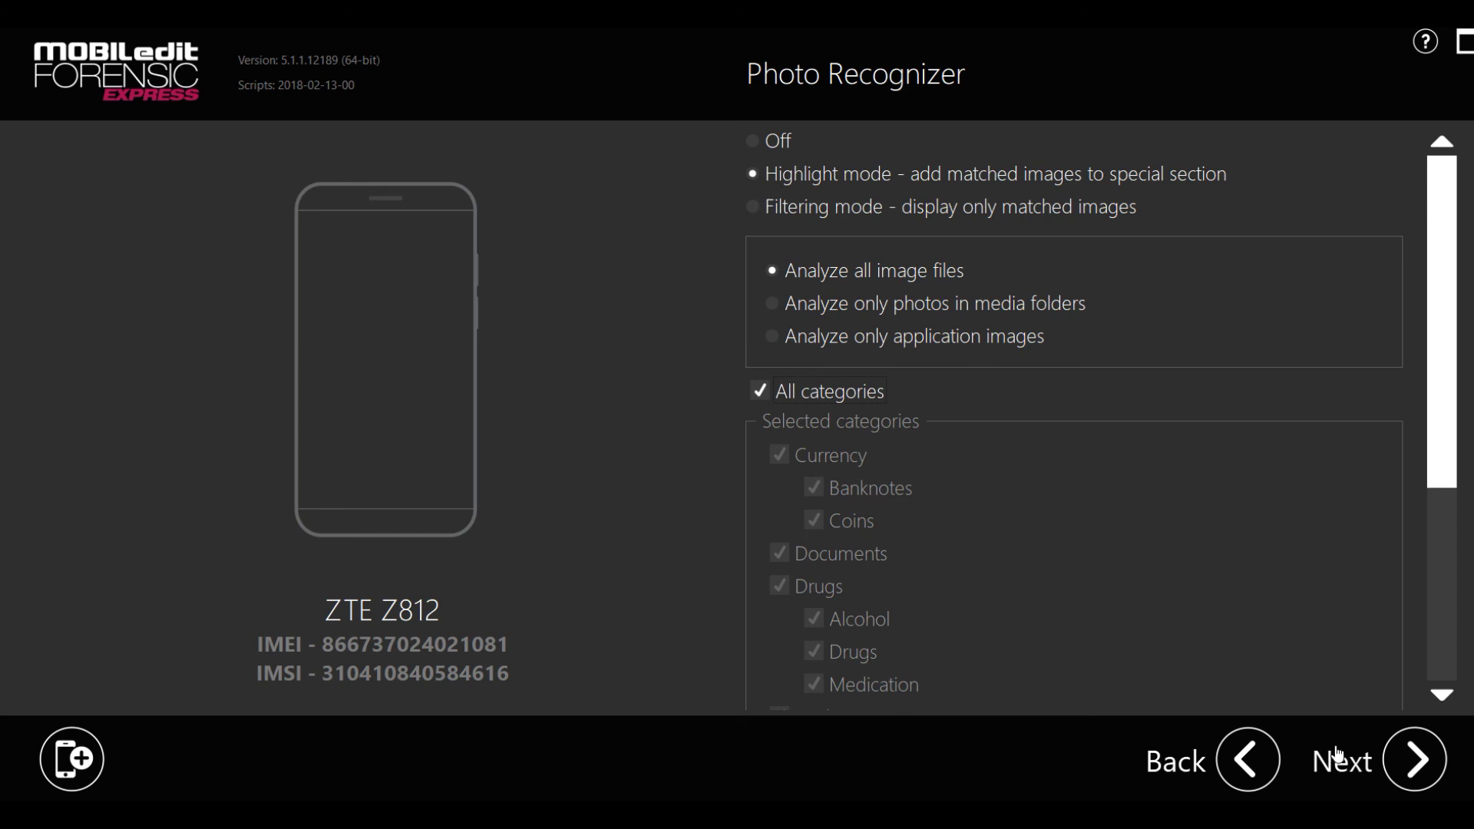
{"action": "left_click", "coordinate": [1421, 769]}
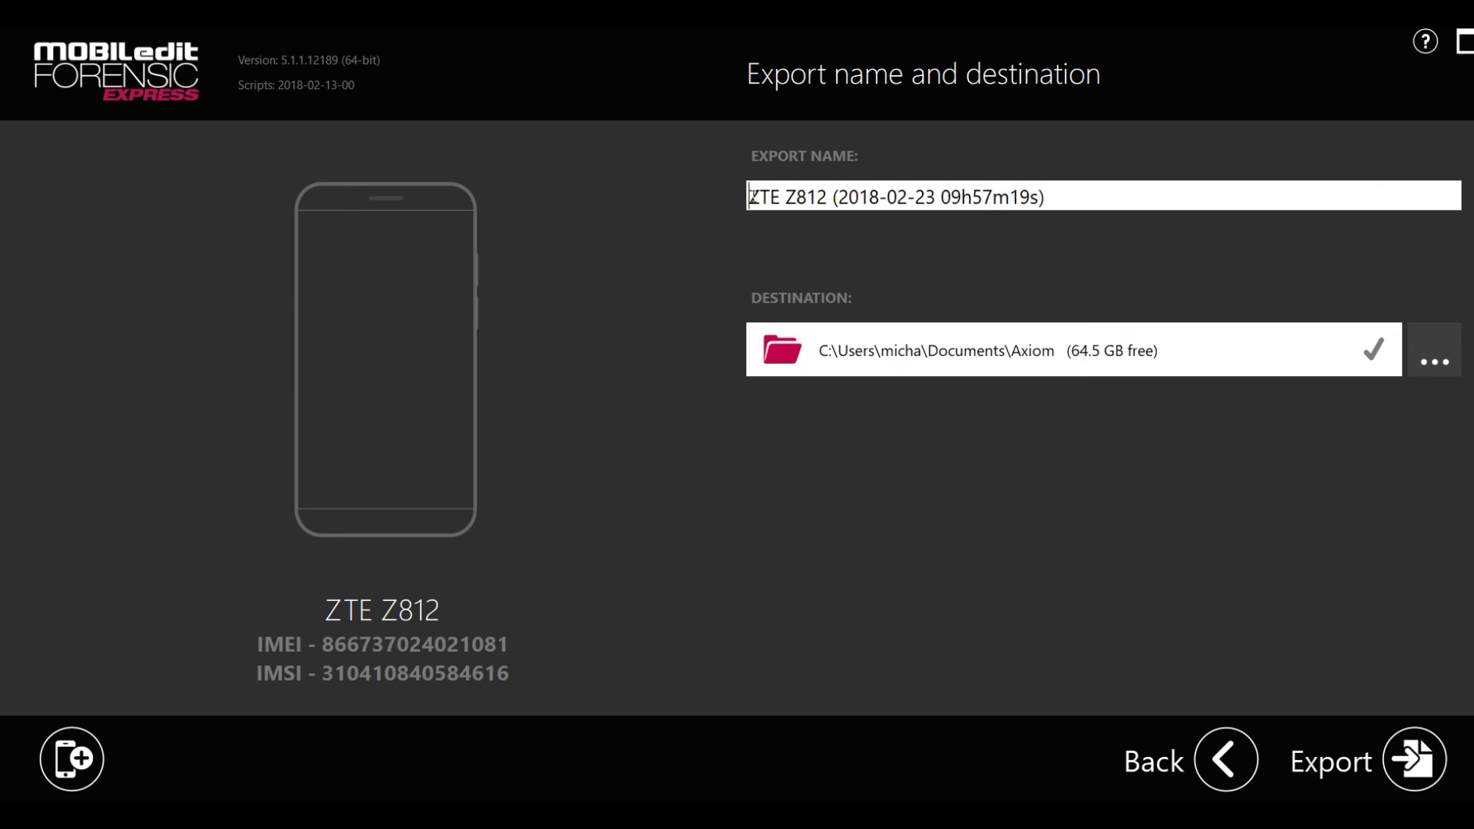
Try adding "My file" in front of the export name, then remove the added text.
{"action": "type", "text": "My f"}
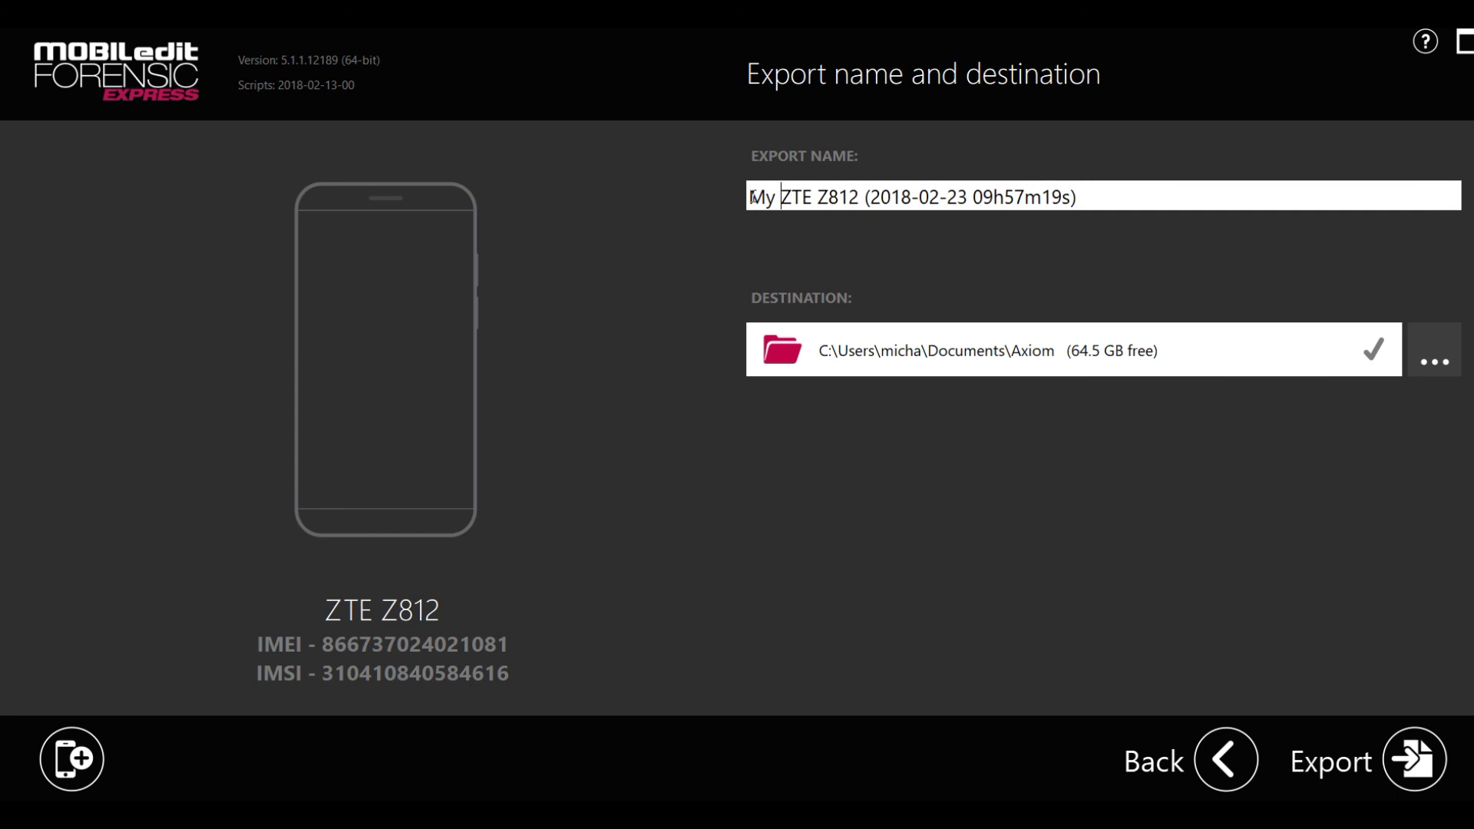
{"action": "type", "text": "ile"}
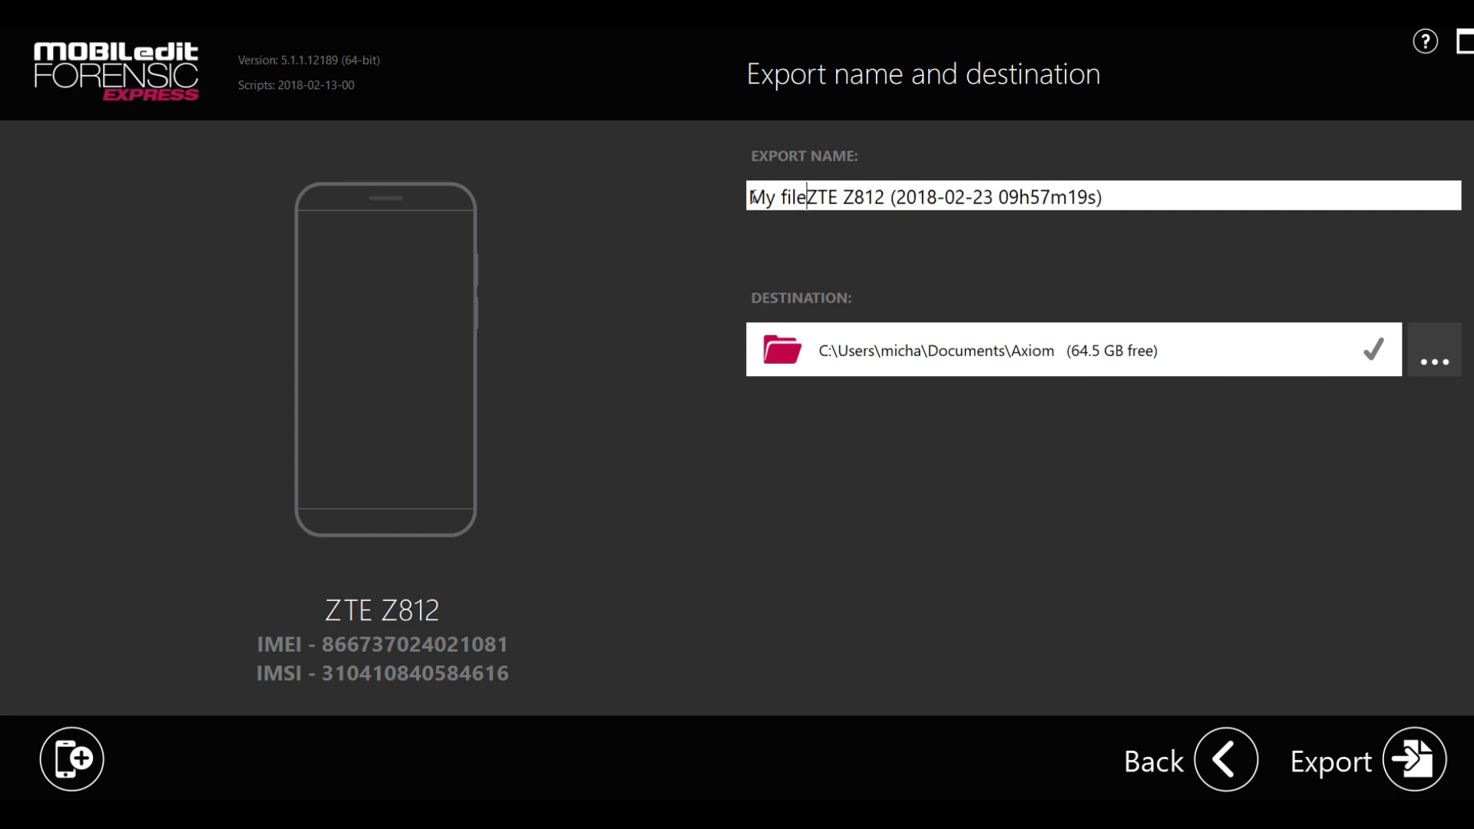
{"action": "left_click_drag", "start_coordinate": [808, 206], "coordinate": [1114, 224]}
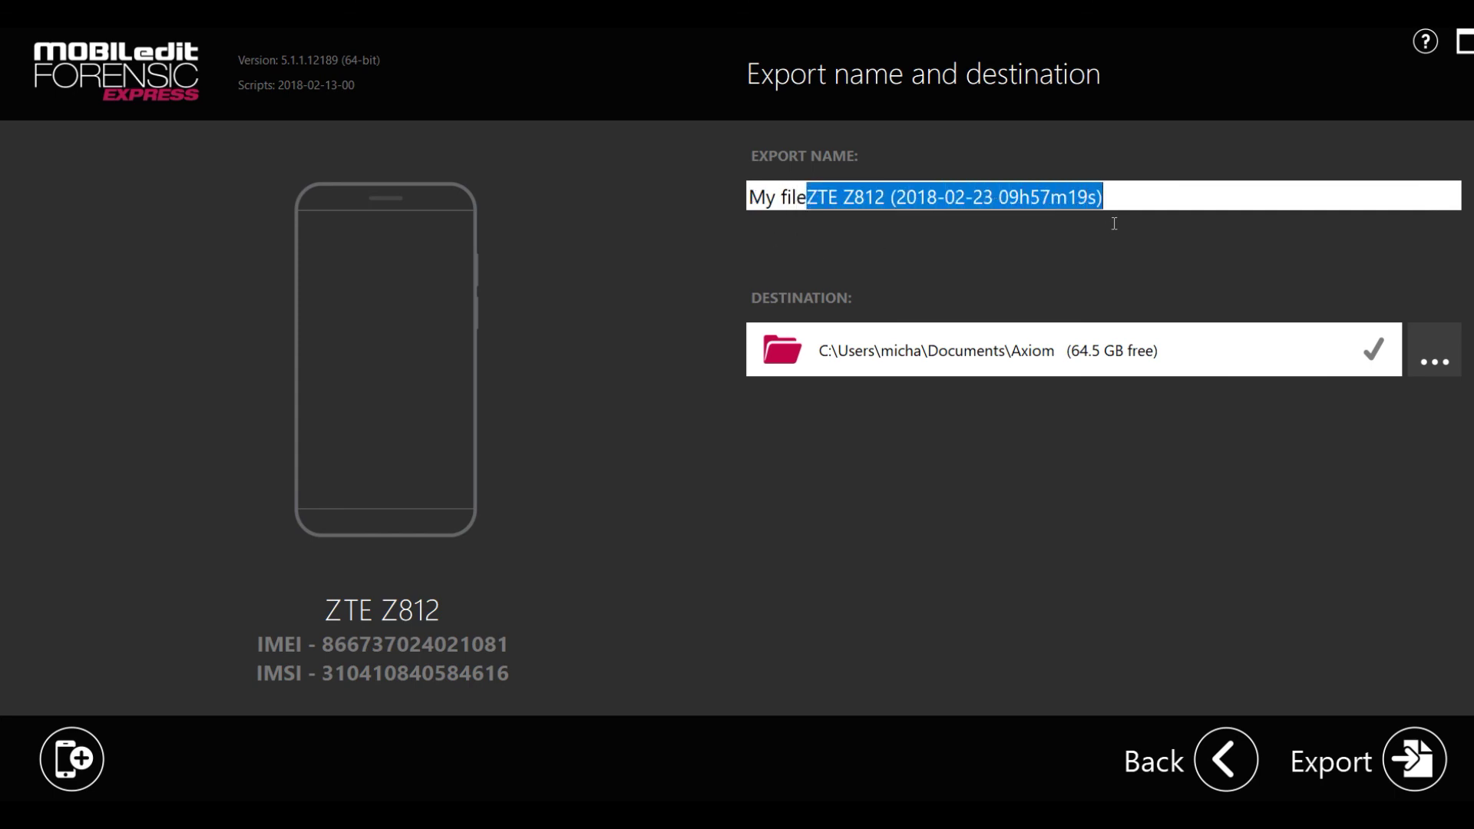
{"action": "left_click", "coordinate": [811, 200]}
{"action": "key", "text": "BackSpace"}
{"action": "key", "text": "BackSpace"}
{"action": "key", "text": "BackSpace"}
{"action": "key", "text": "BackSpace"}
{"action": "key", "text": "BackSpace"}
{"action": "key", "text": "BackSpace"}
{"action": "key", "text": "BackSpace"}
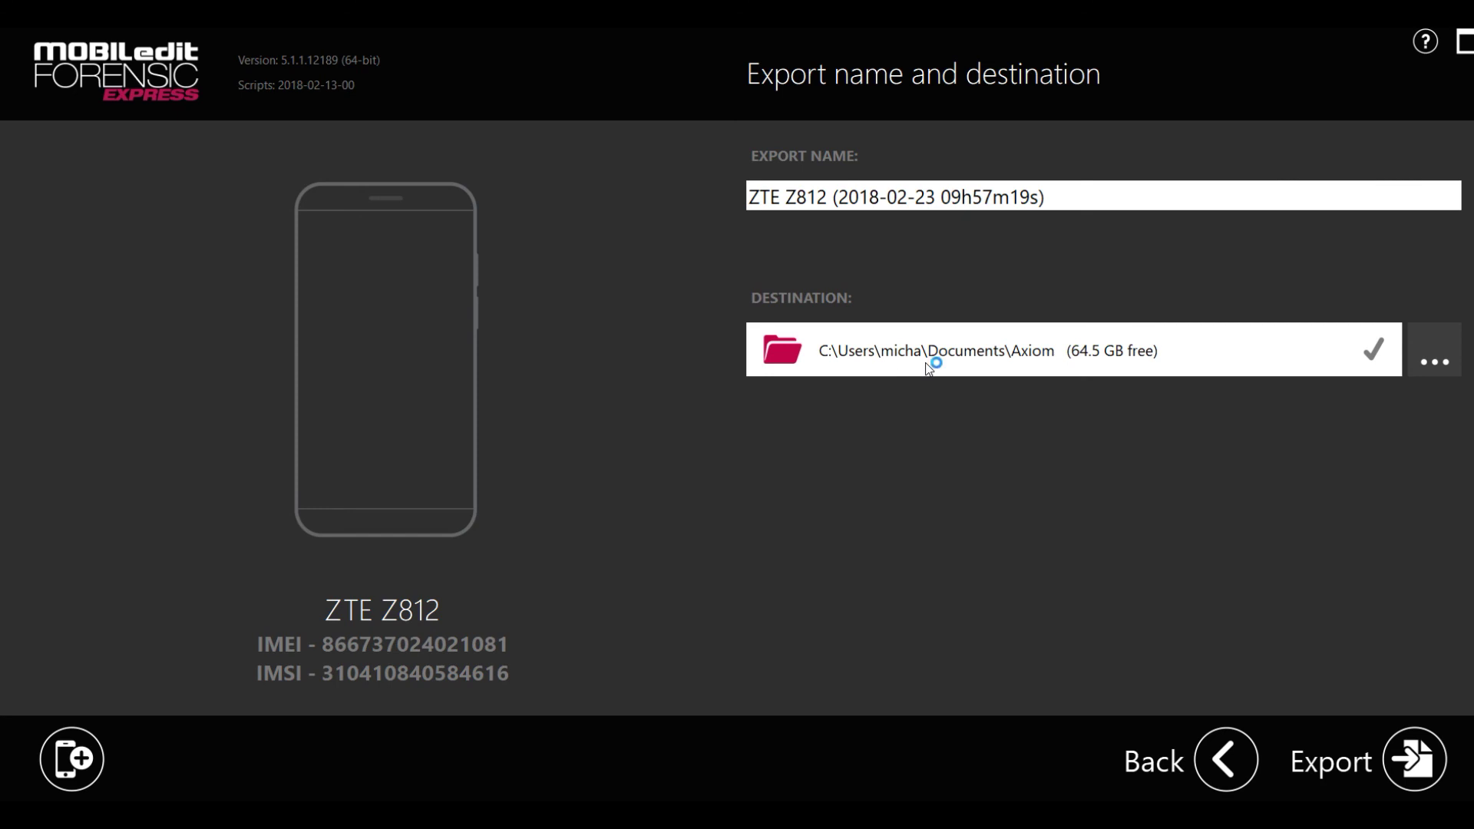
Open the base path selection for the exports and look through the Documents and Downloads folders, returning to Documents.
{"action": "left_click", "coordinate": [1418, 366]}
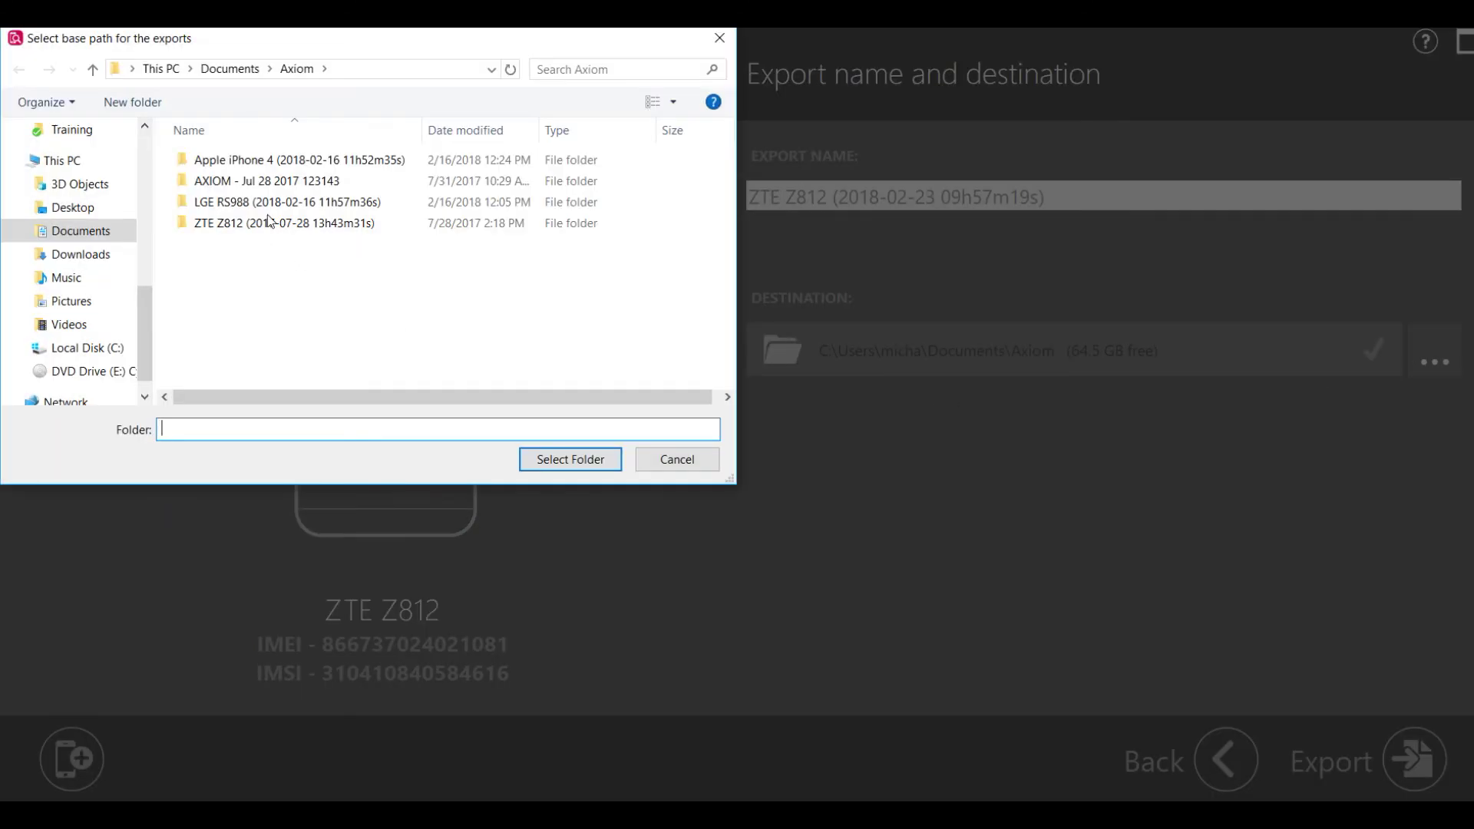
{"action": "left_click", "coordinate": [229, 69]}
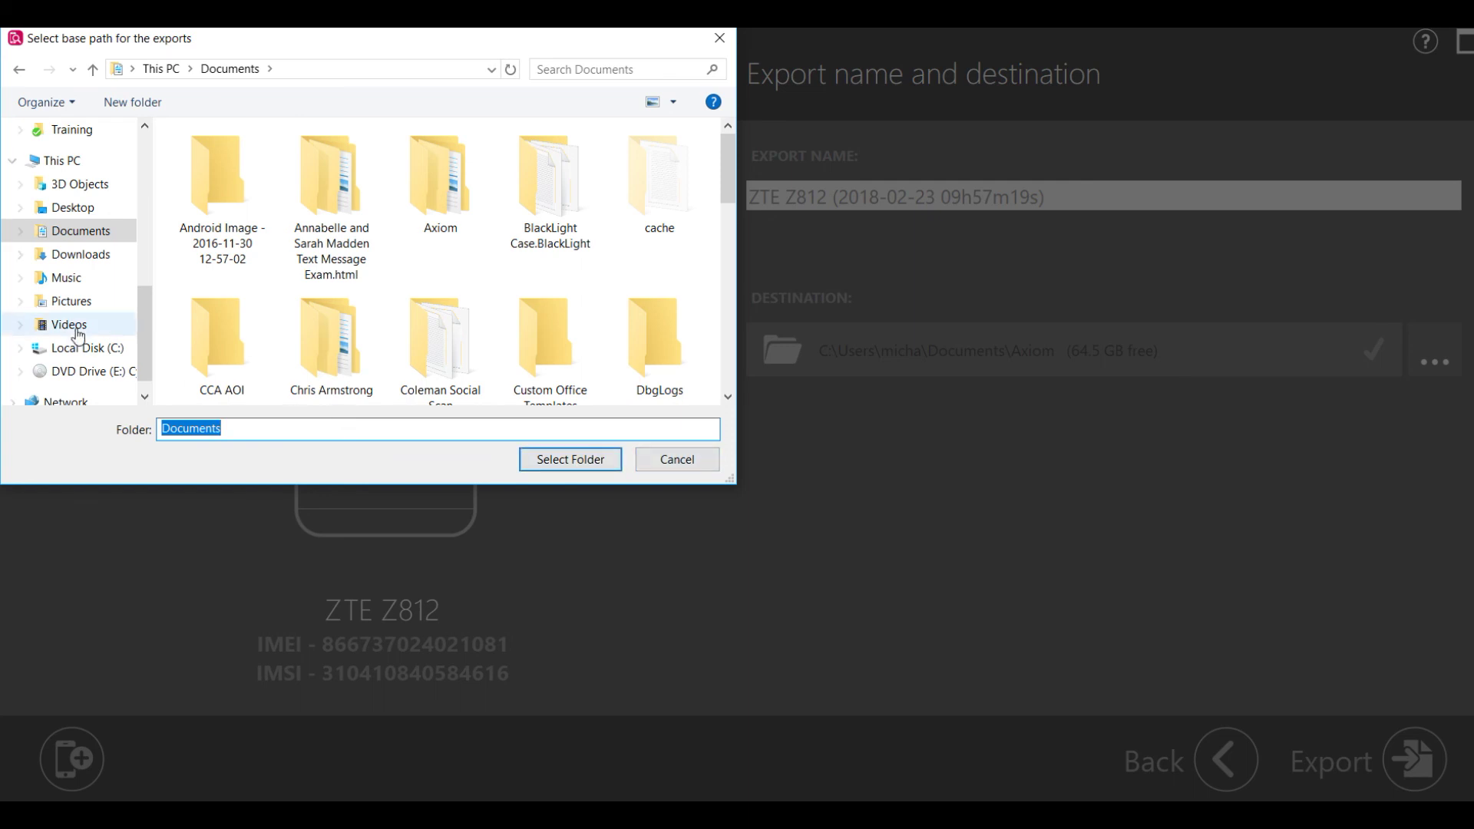
{"action": "left_click", "coordinate": [97, 256]}
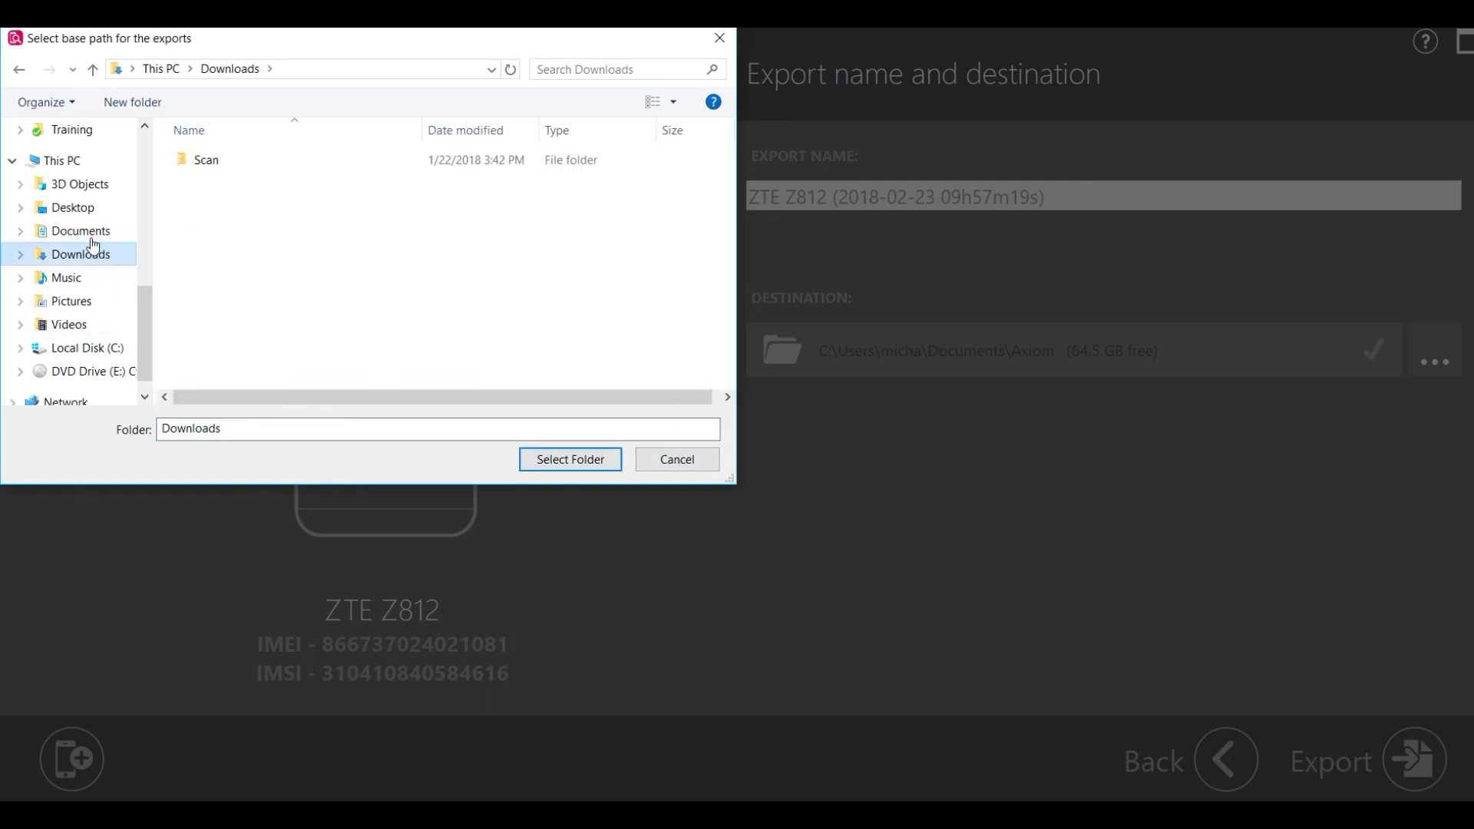
{"action": "left_click", "coordinate": [93, 239]}
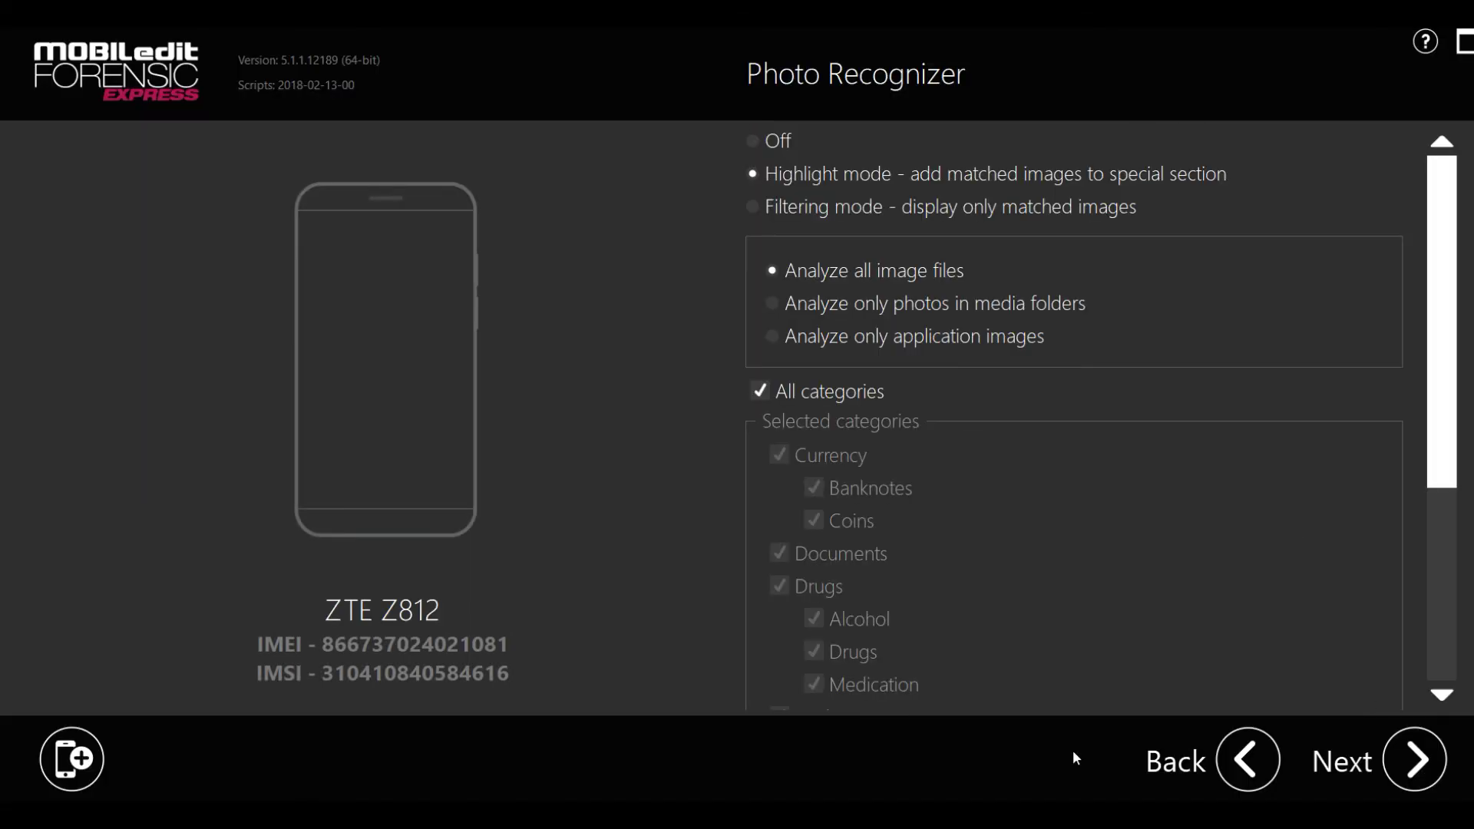
Continue past the Photo Recognizer settings and start the ZTE Z812 export to the MEFE Exams folder in Documents.
{"action": "left_click", "coordinate": [1416, 776]}
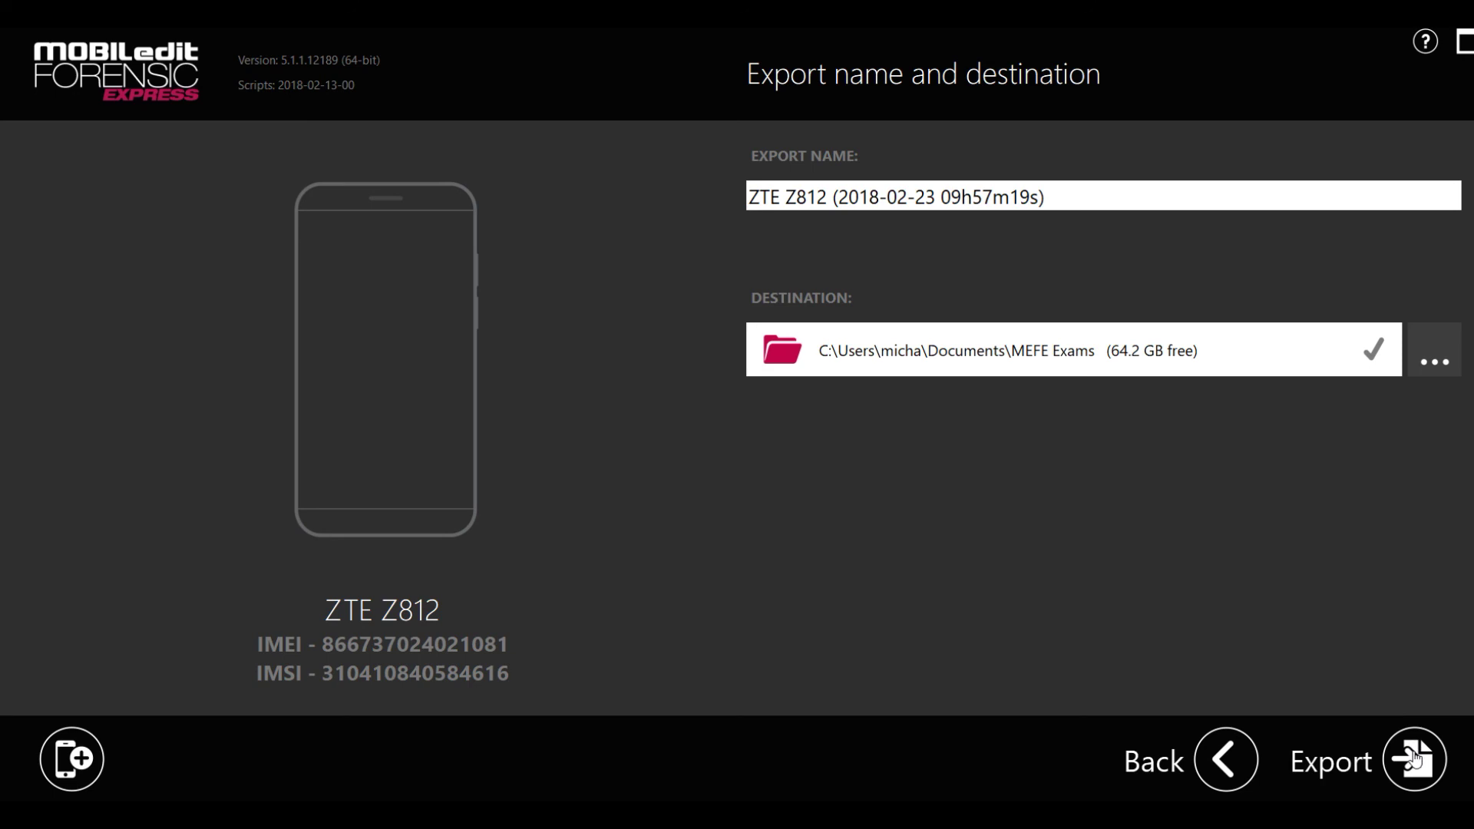
{"action": "left_click", "coordinate": [1414, 756]}
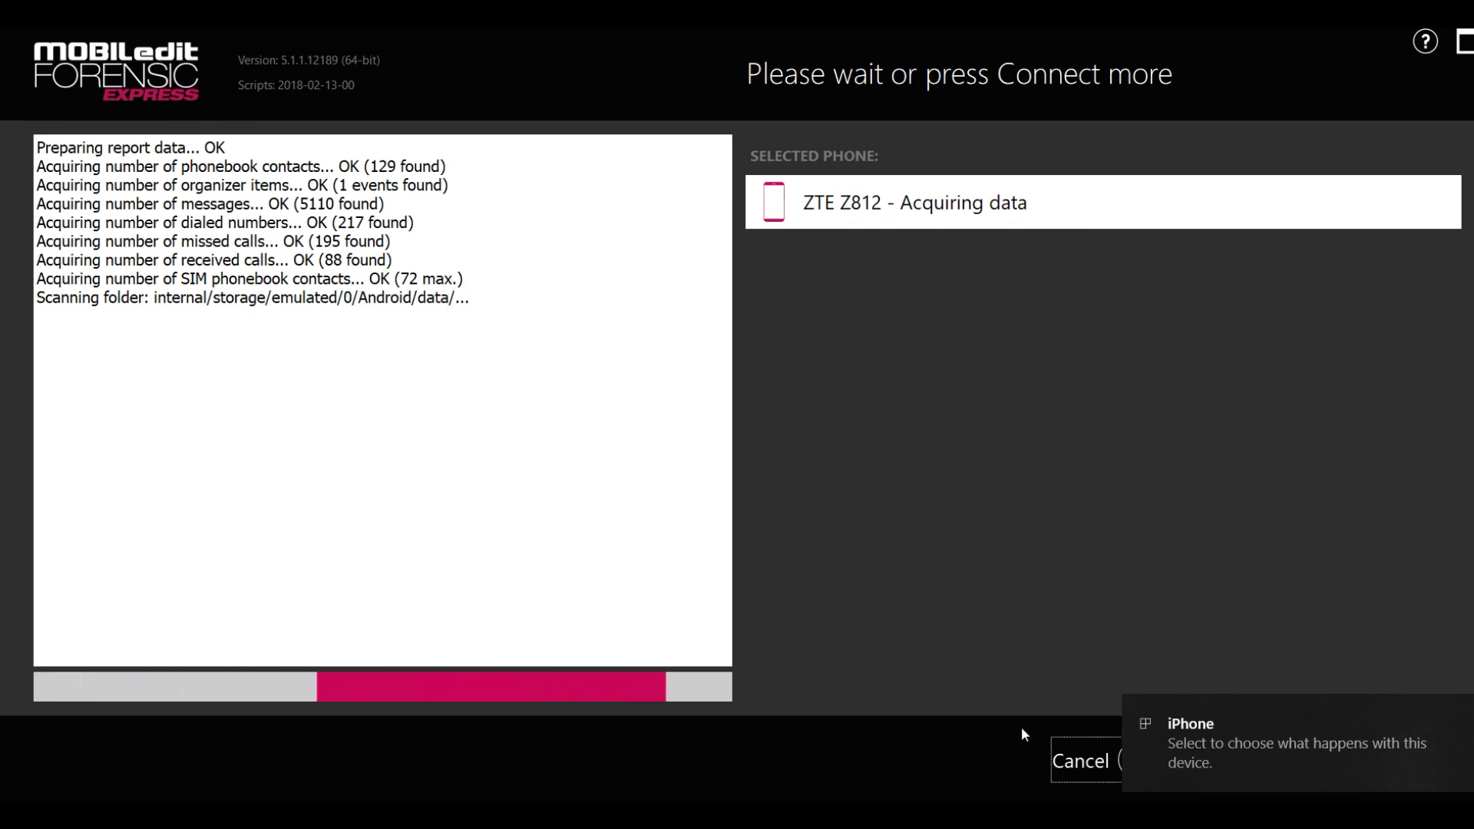
Select the Apple iOS Device as an additional phone and stop the Apple Mobile Device Service so it can connect.
{"action": "left_click", "coordinate": [1457, 713]}
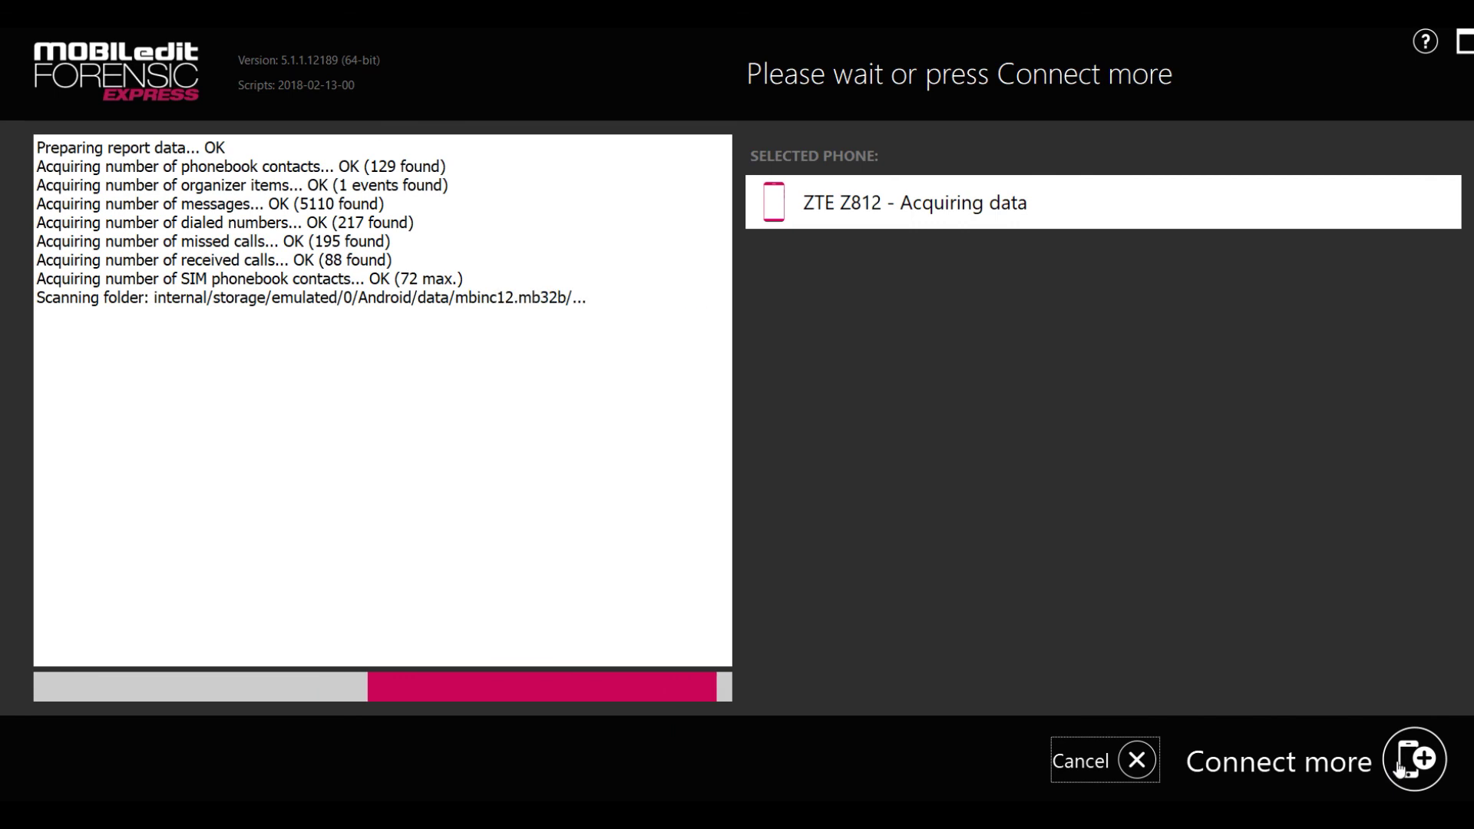
{"action": "left_click", "coordinate": [1414, 759]}
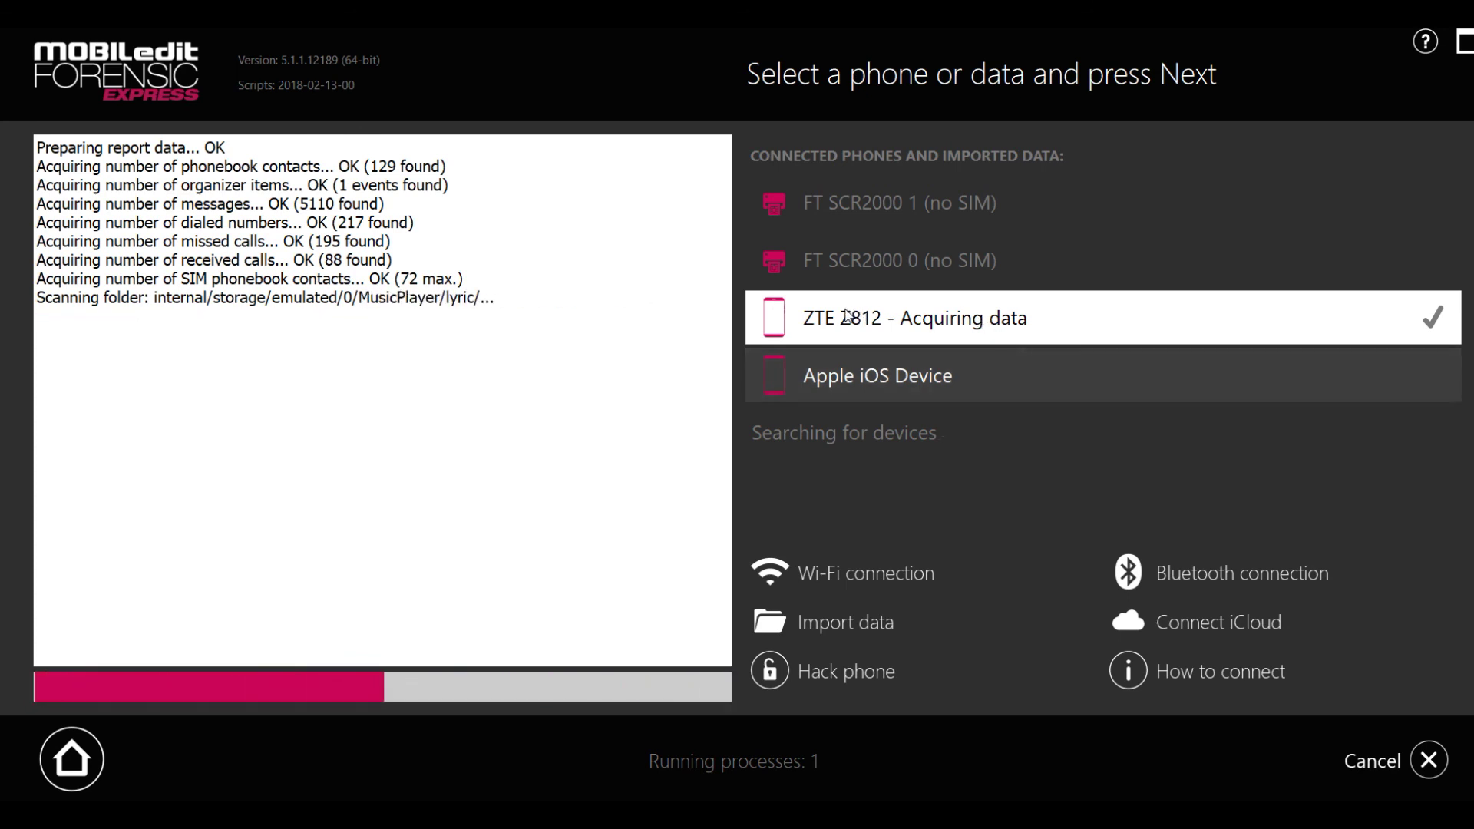
{"action": "left_click", "coordinate": [951, 375]}
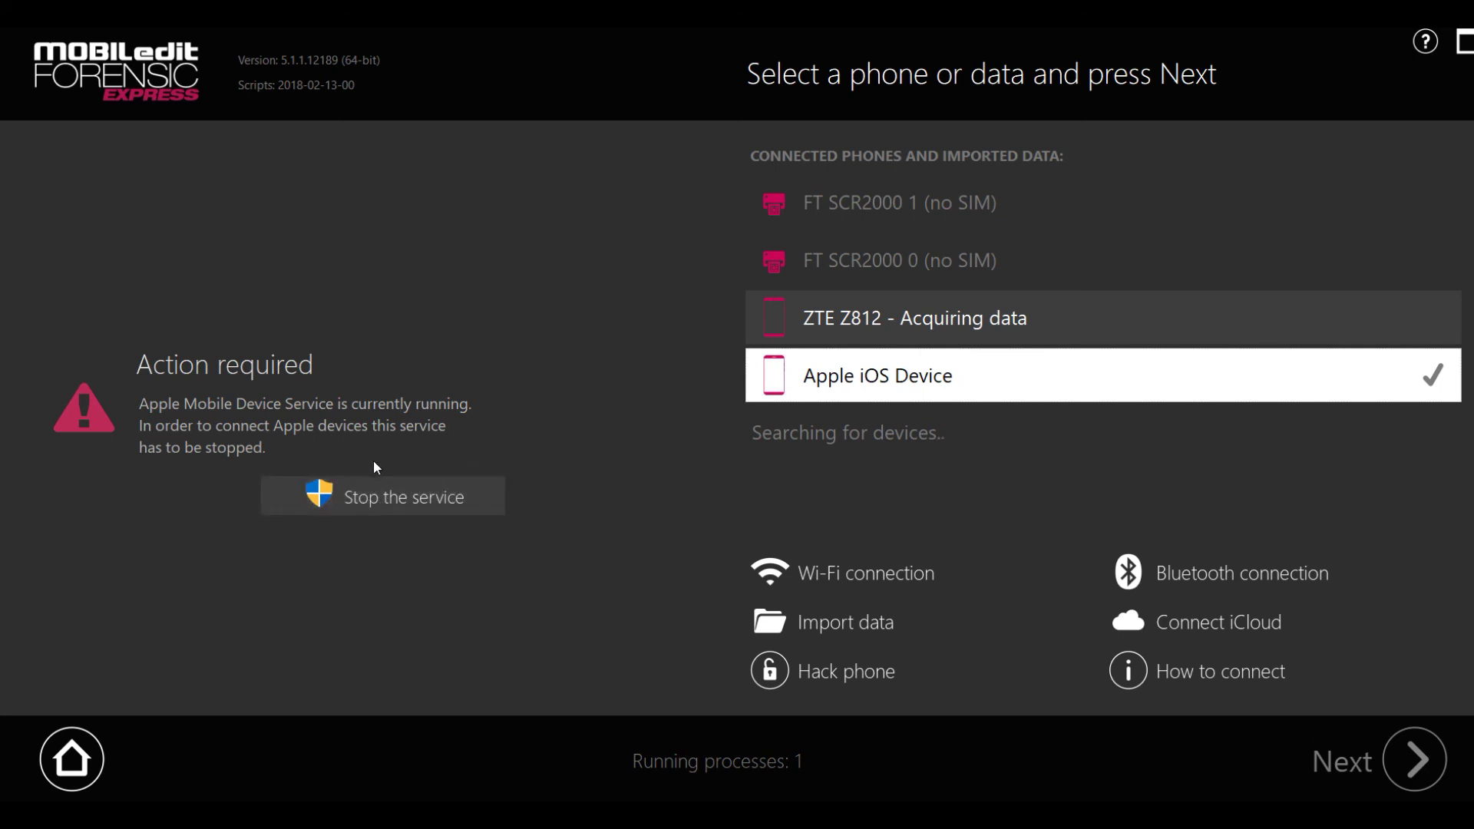
{"action": "left_click", "coordinate": [397, 498]}
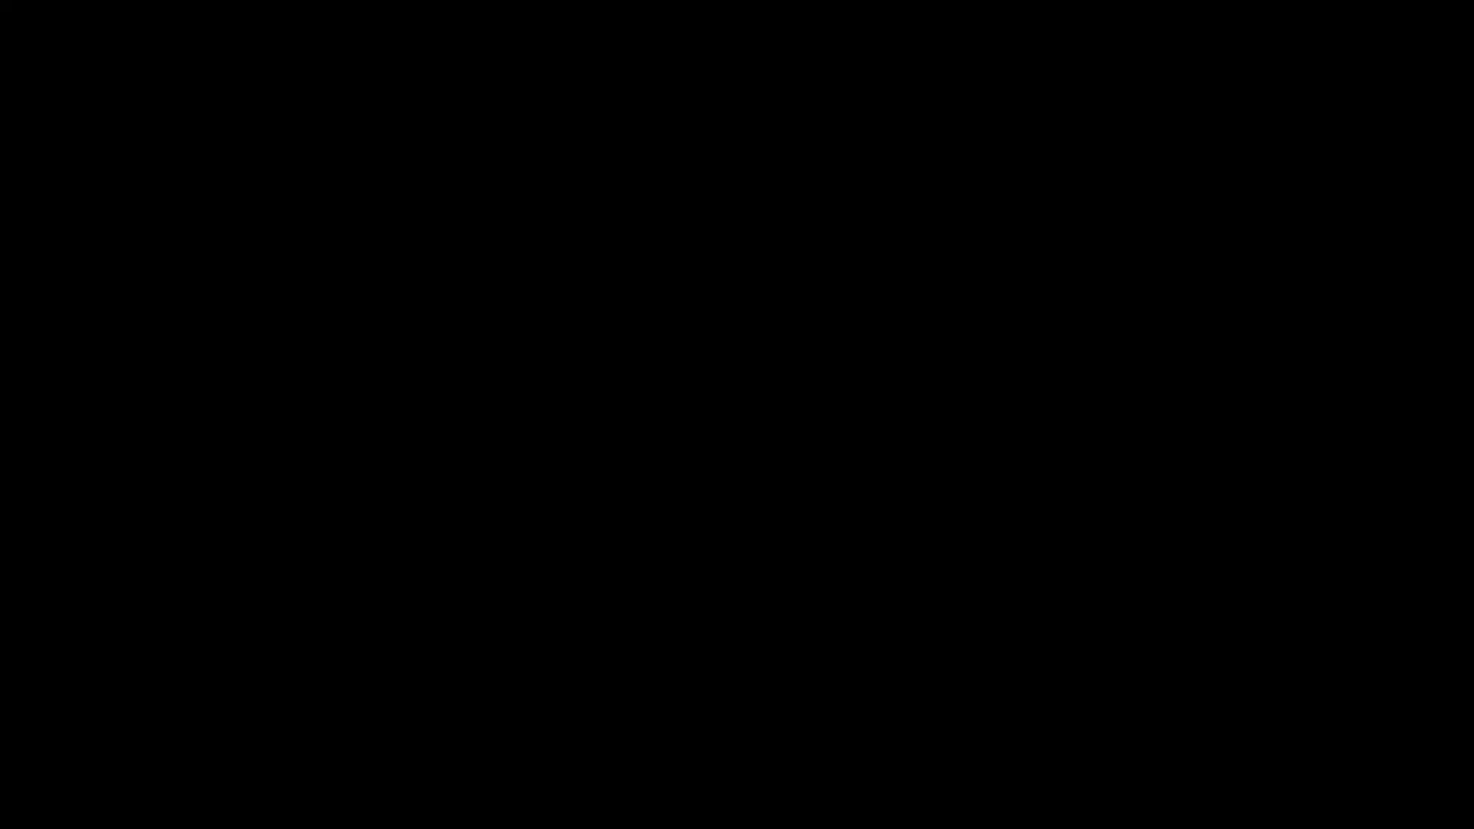